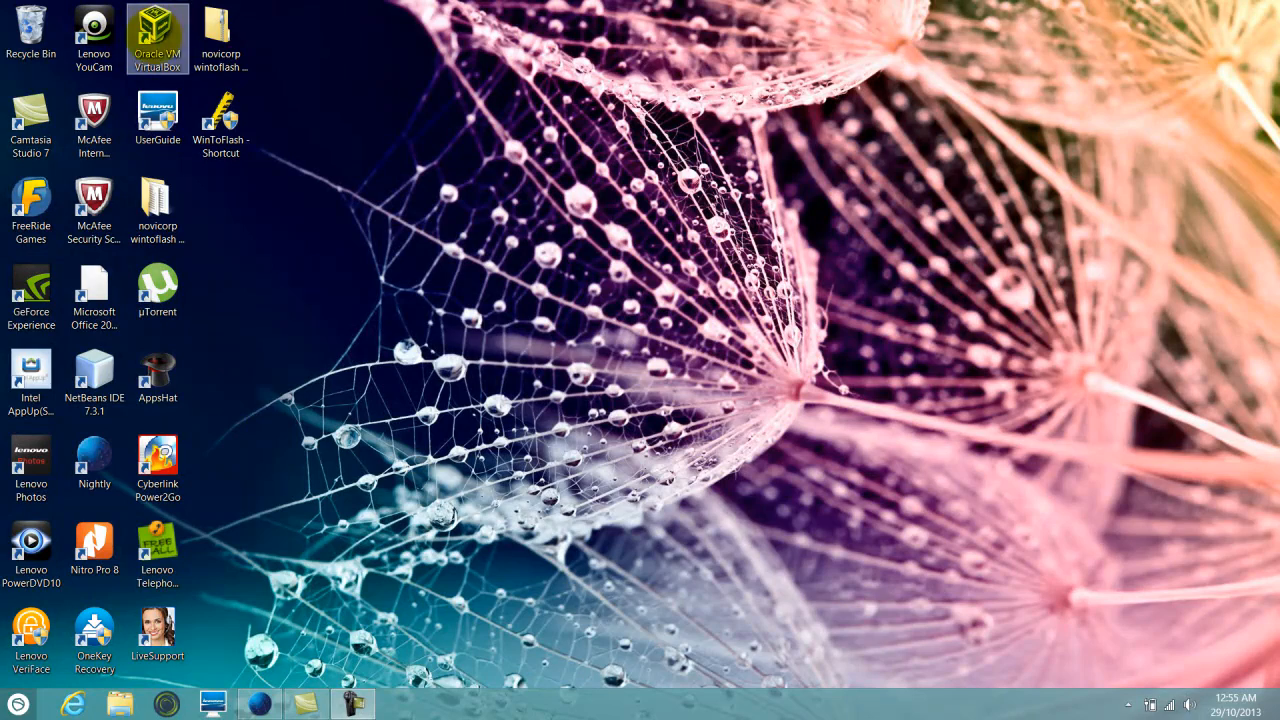
# Launch Oracle VM VirtualBox and move the Manager window to the left of the screen
pyautogui.doubleClick(156, 27)
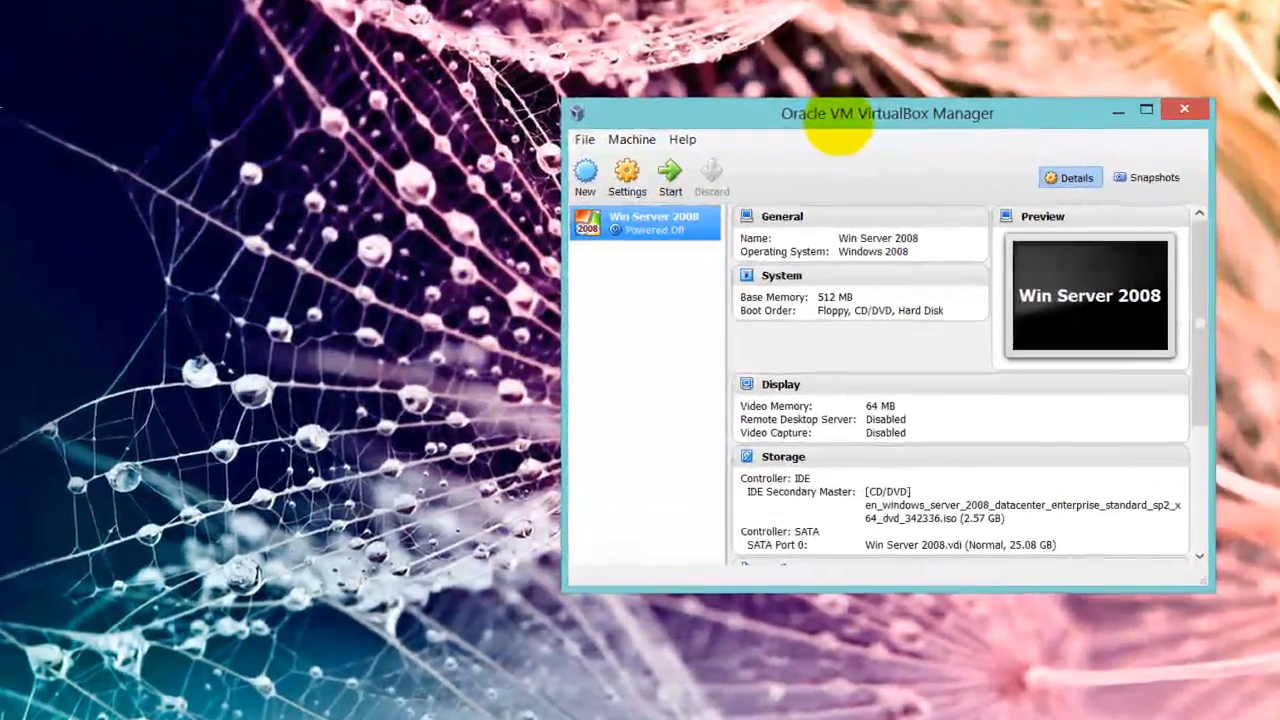
pyautogui.moveTo(910, 150); pyautogui.dragTo(662, 142)
pyautogui.moveTo(519, 110); pyautogui.dragTo(515, 103)
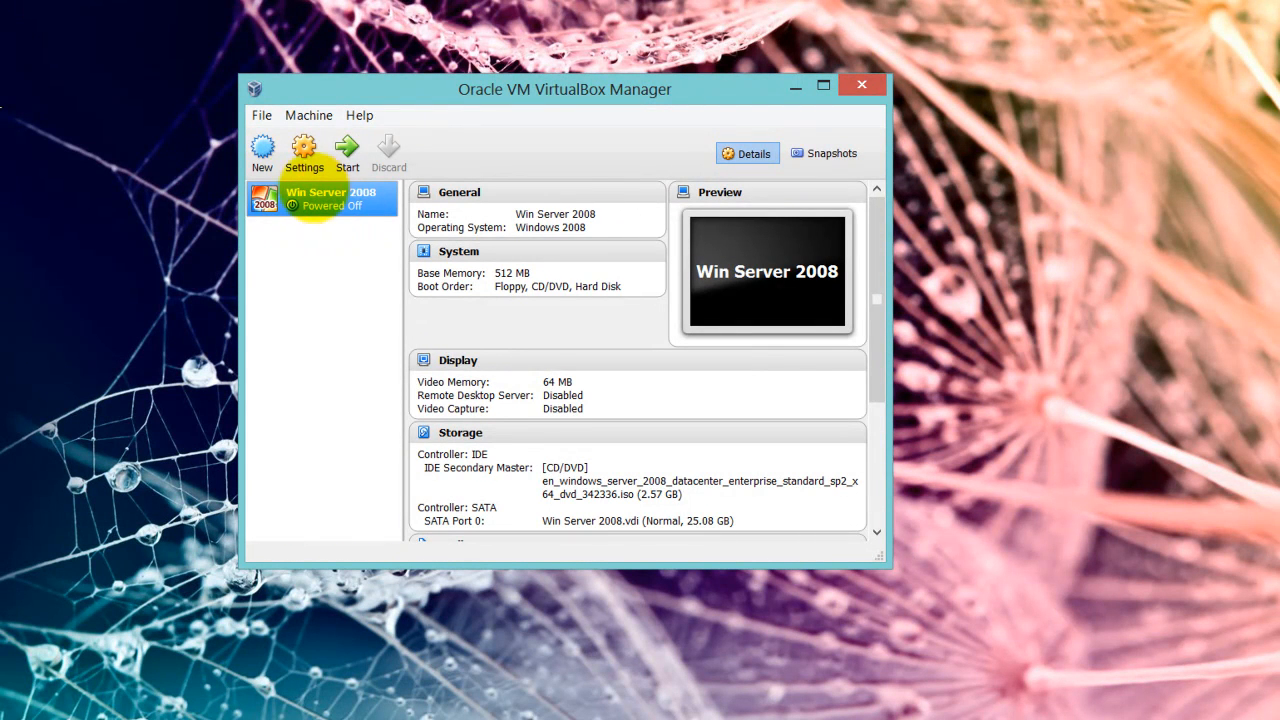
# Attach the x86 Windows Server 2008 SP2 ISO to Win Server 2008's DVD drive and save the settings
pyautogui.click(305, 149)
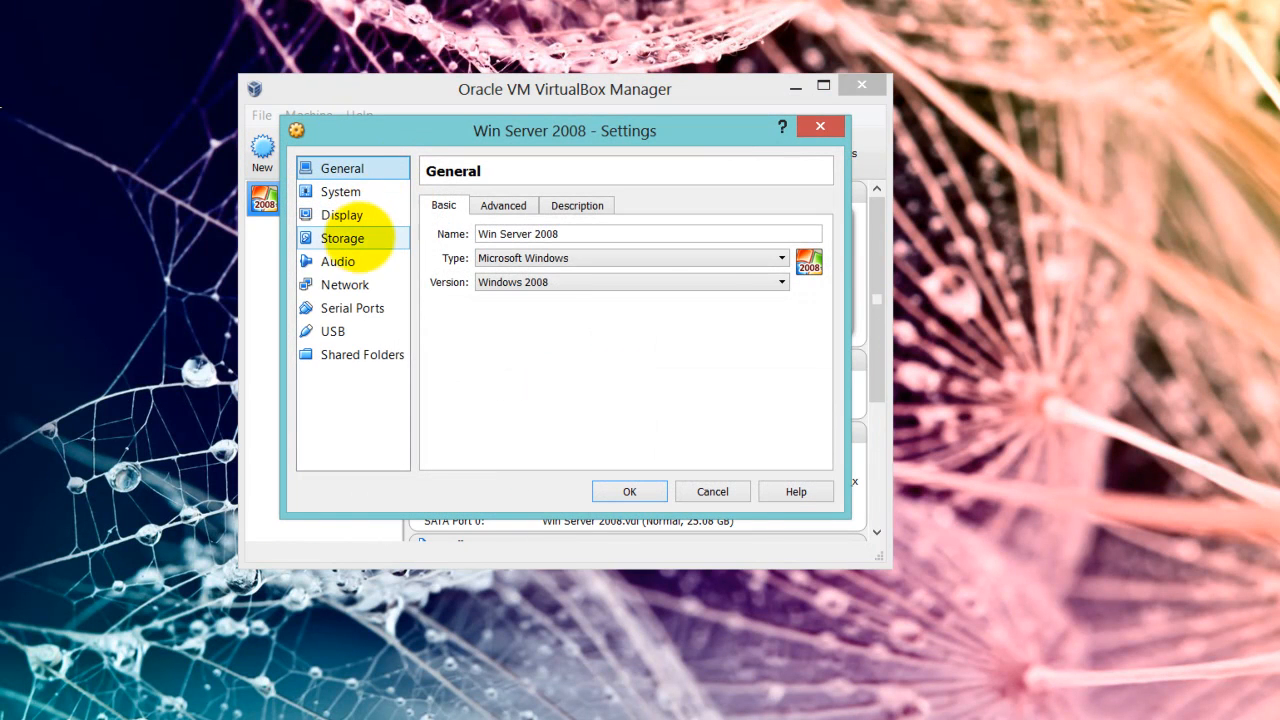
pyautogui.click(358, 238)
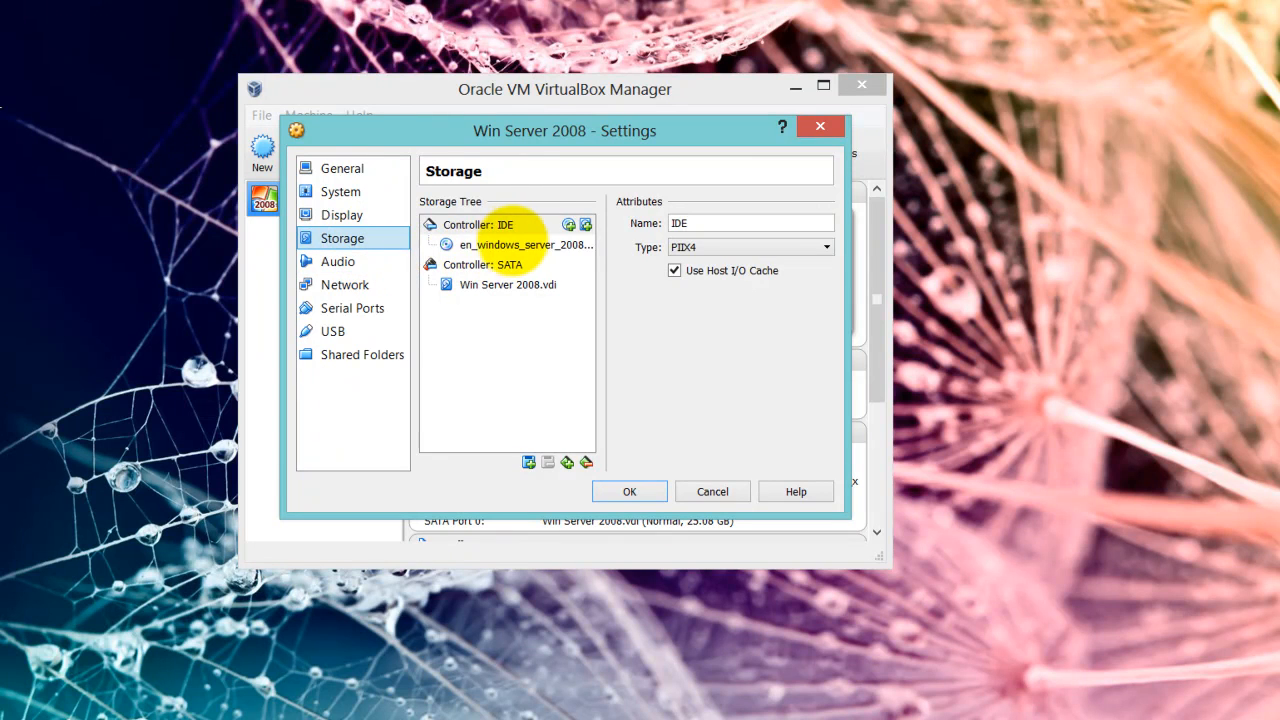
pyautogui.click(520, 244)
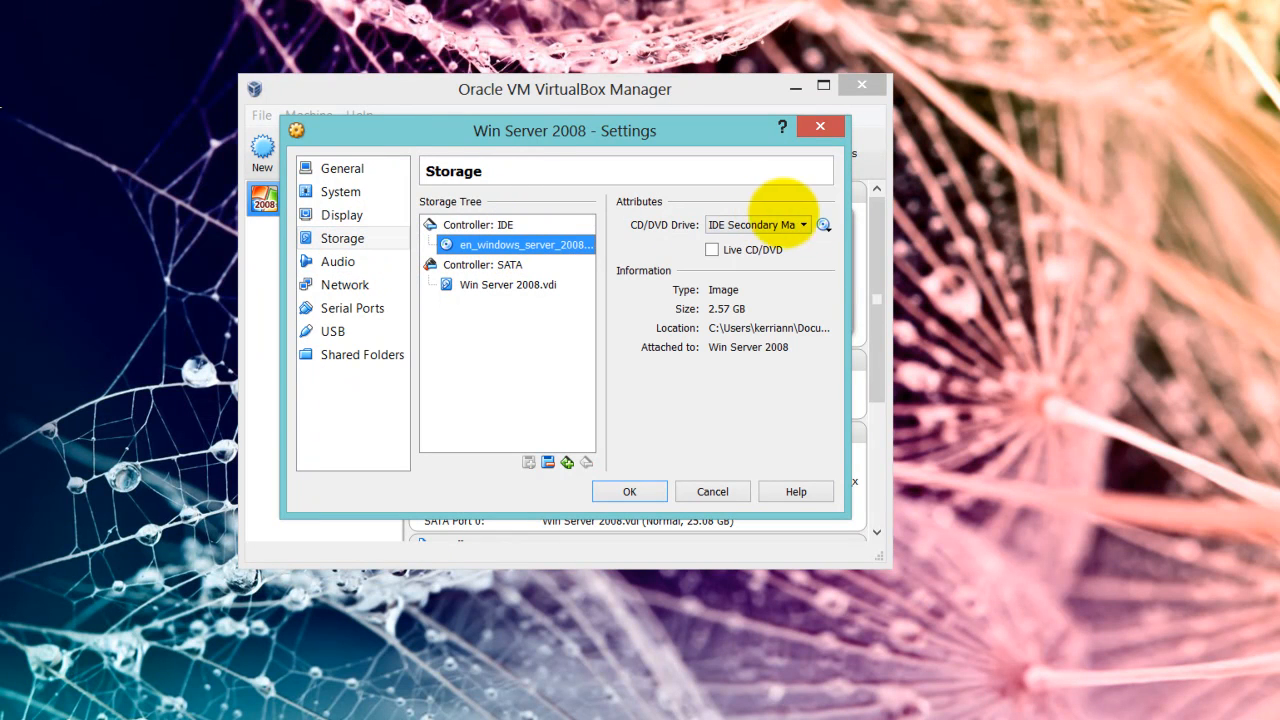
pyautogui.click(823, 225)
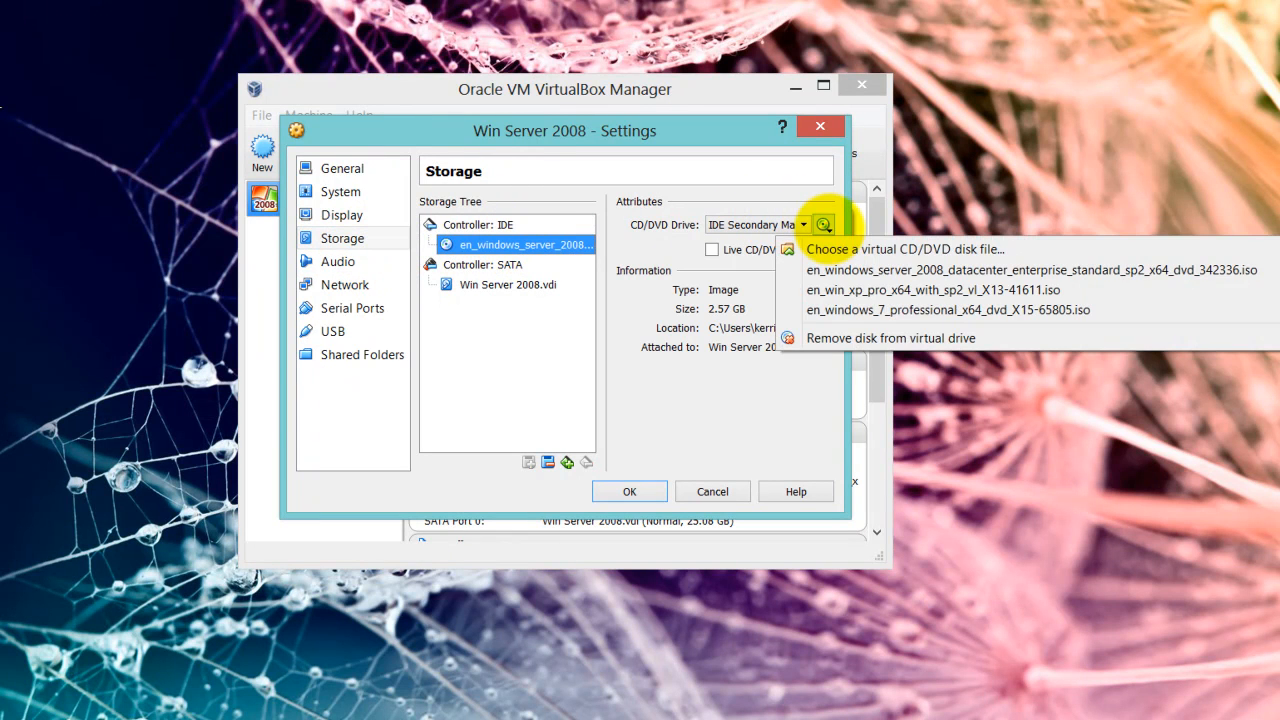
pyautogui.click(826, 248)
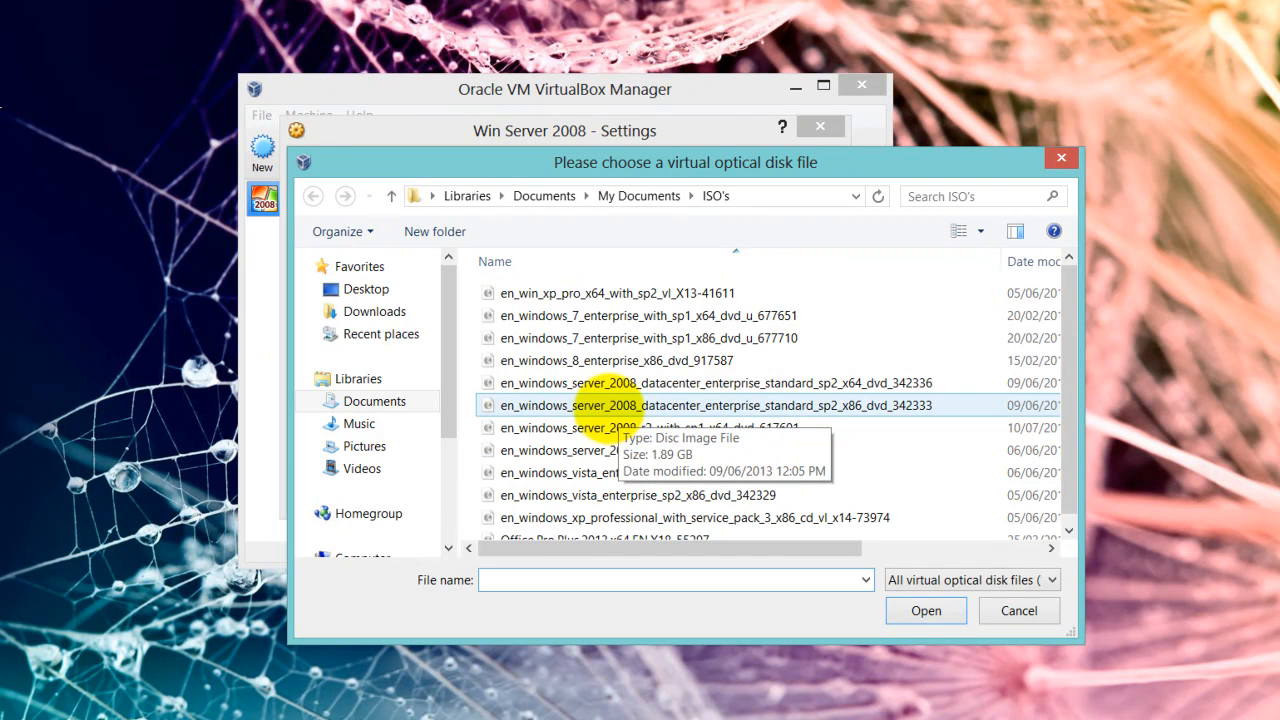
pyautogui.click(605, 406)
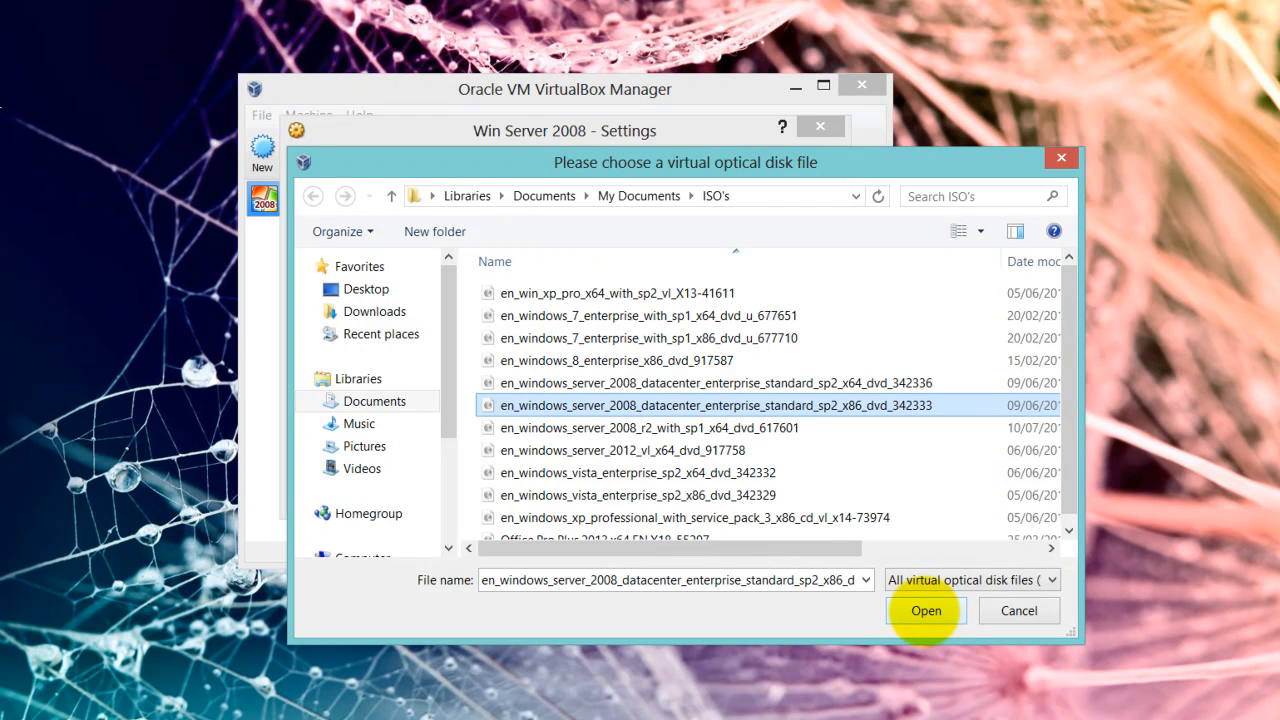
pyautogui.click(926, 610)
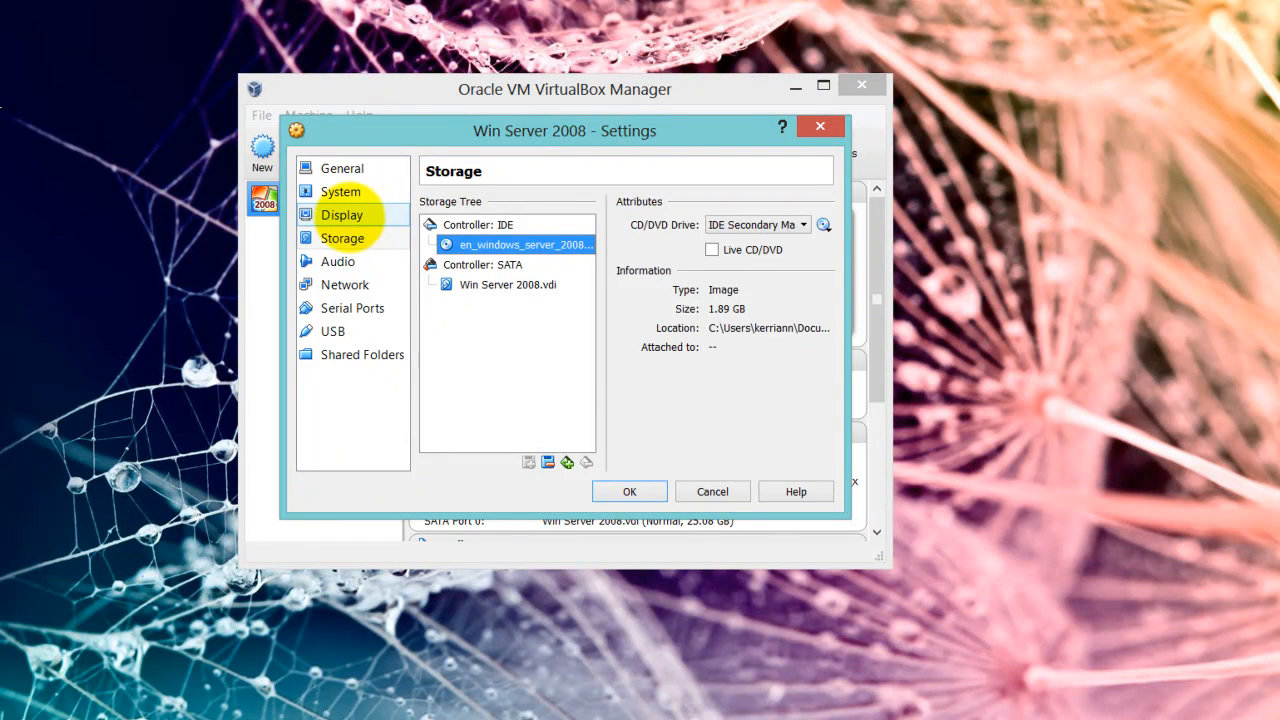
pyautogui.click(350, 213)
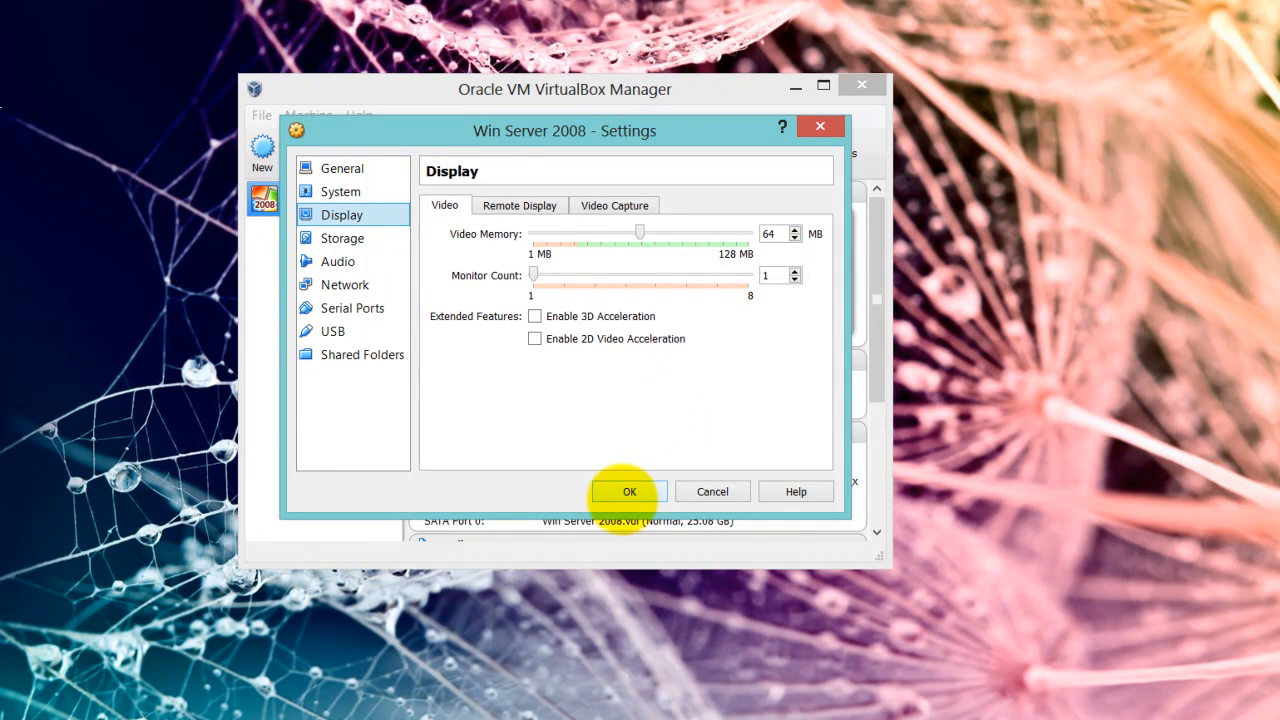
pyautogui.click(630, 491)
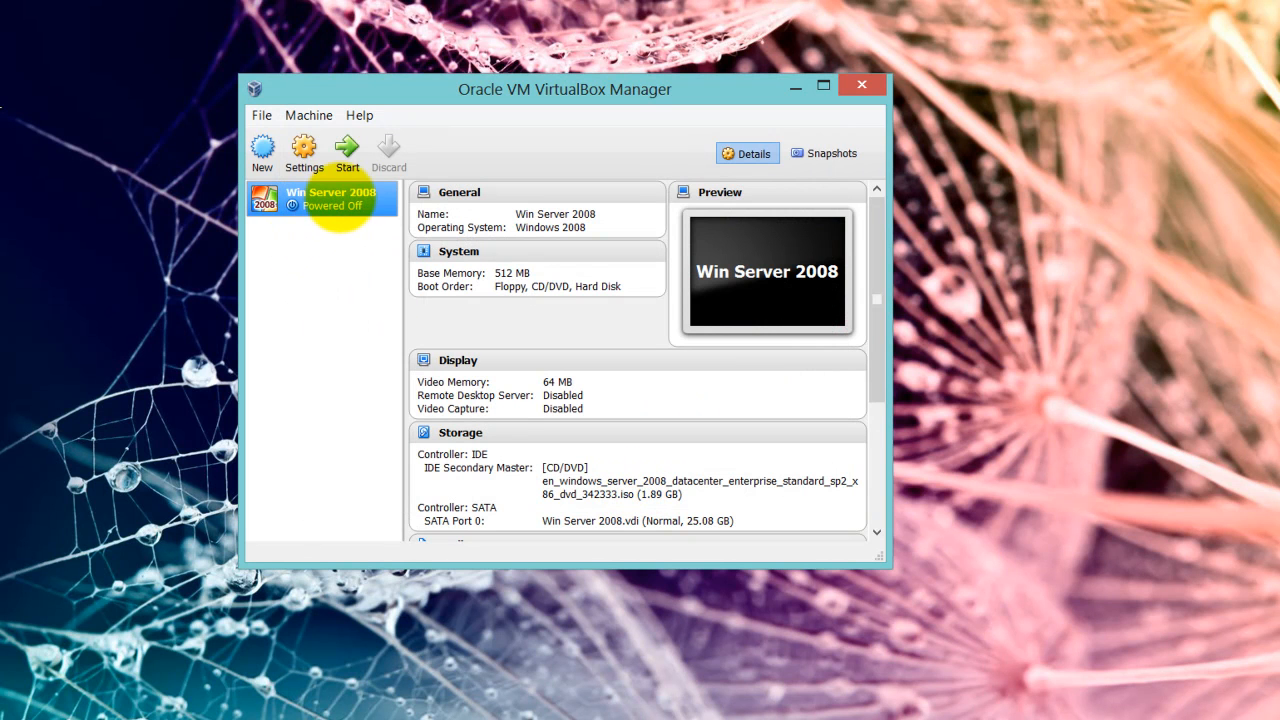
# Start the Win Server 2008 VM and dismiss its information notice
pyautogui.click(347, 148)
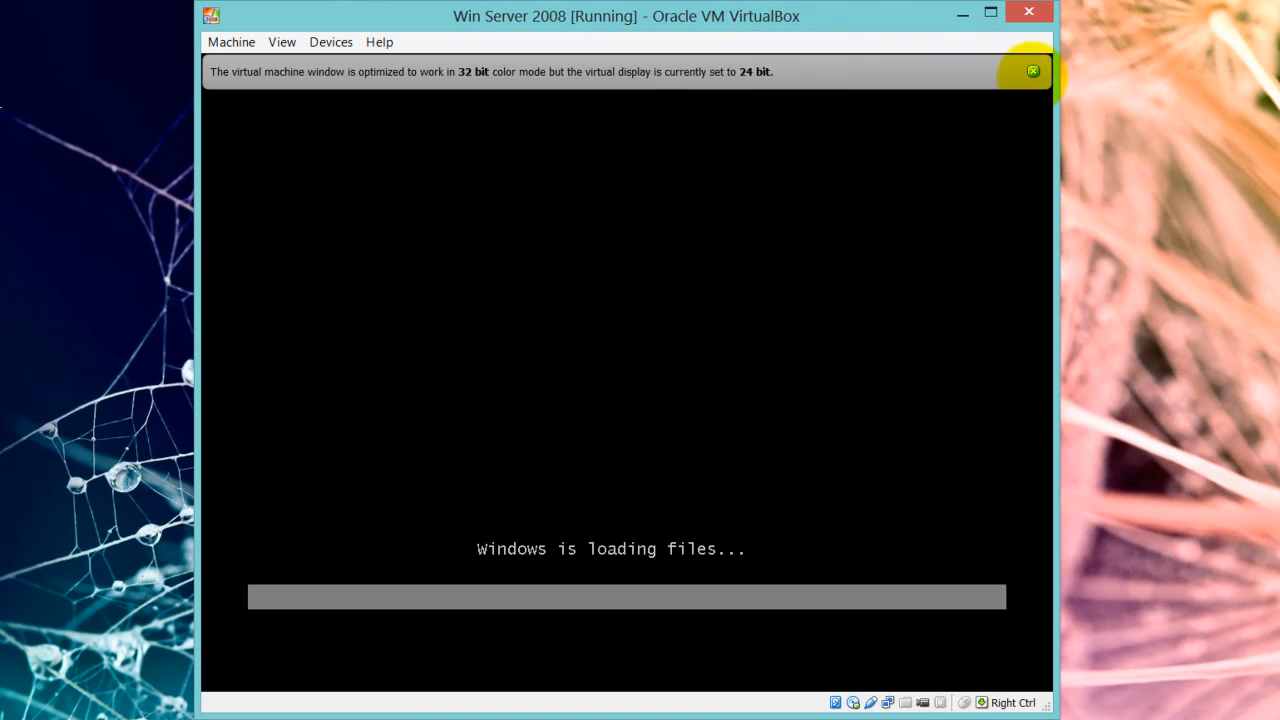
pyautogui.click(1033, 71)
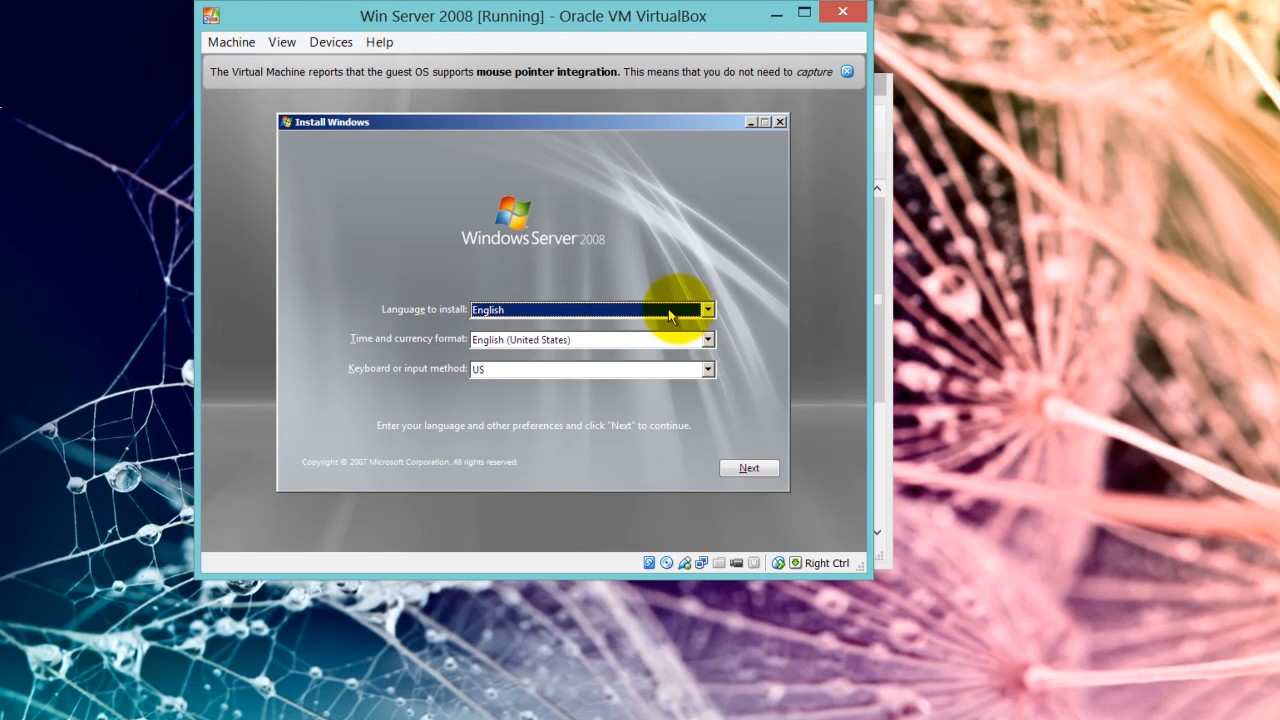
# Keep English as install language, pick English (Trinidad and Tobago) time and currency format, and continue
pyautogui.click(707, 311)
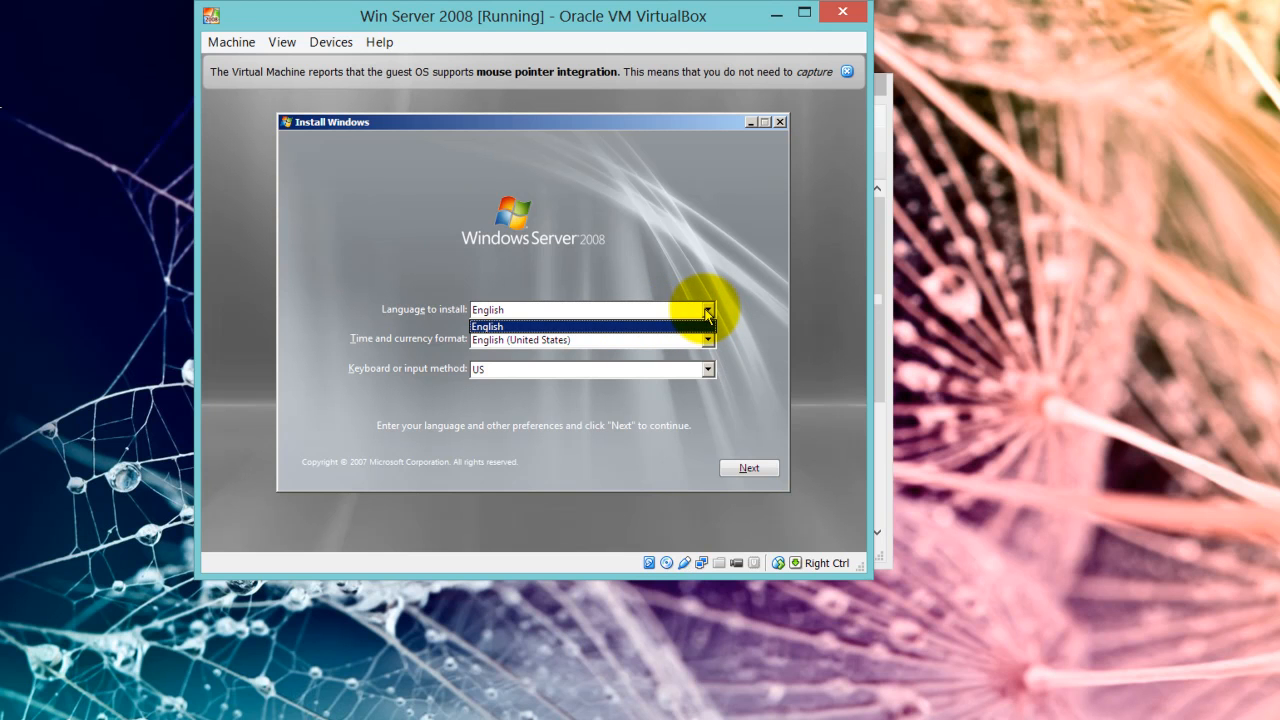
pyautogui.click(650, 253)
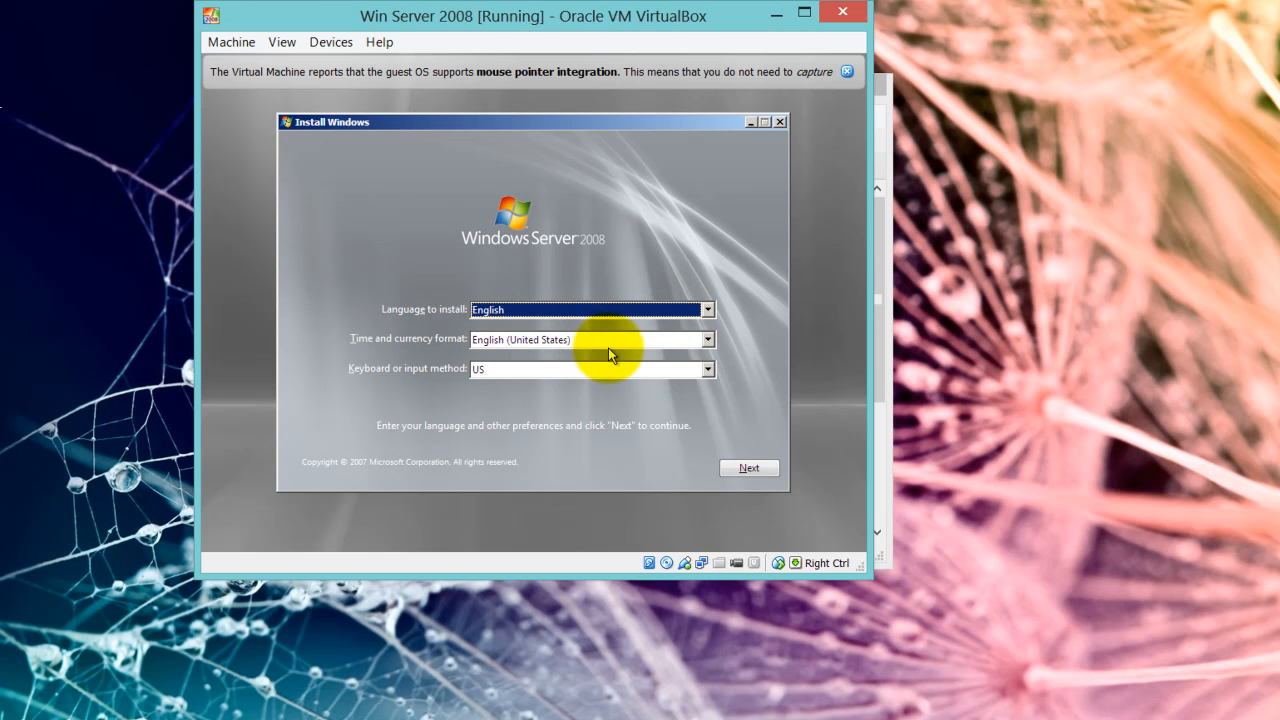
pyautogui.click(708, 341)
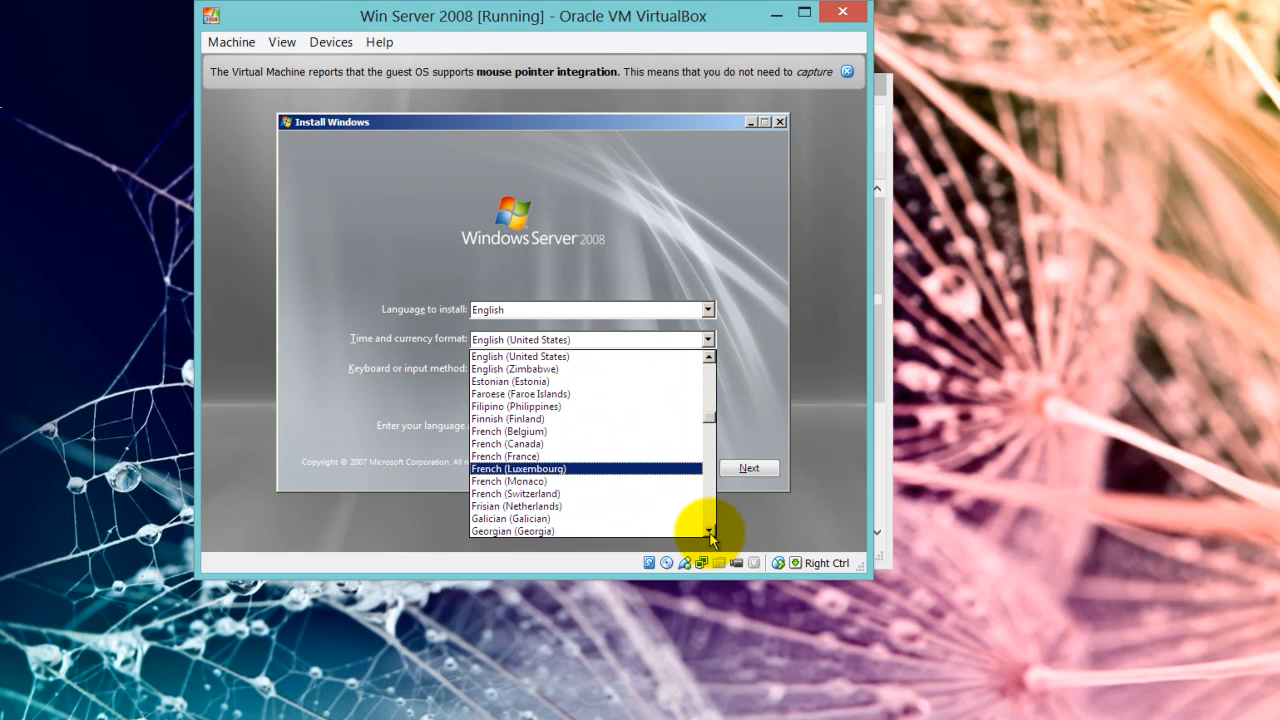
pyautogui.click(710, 357)
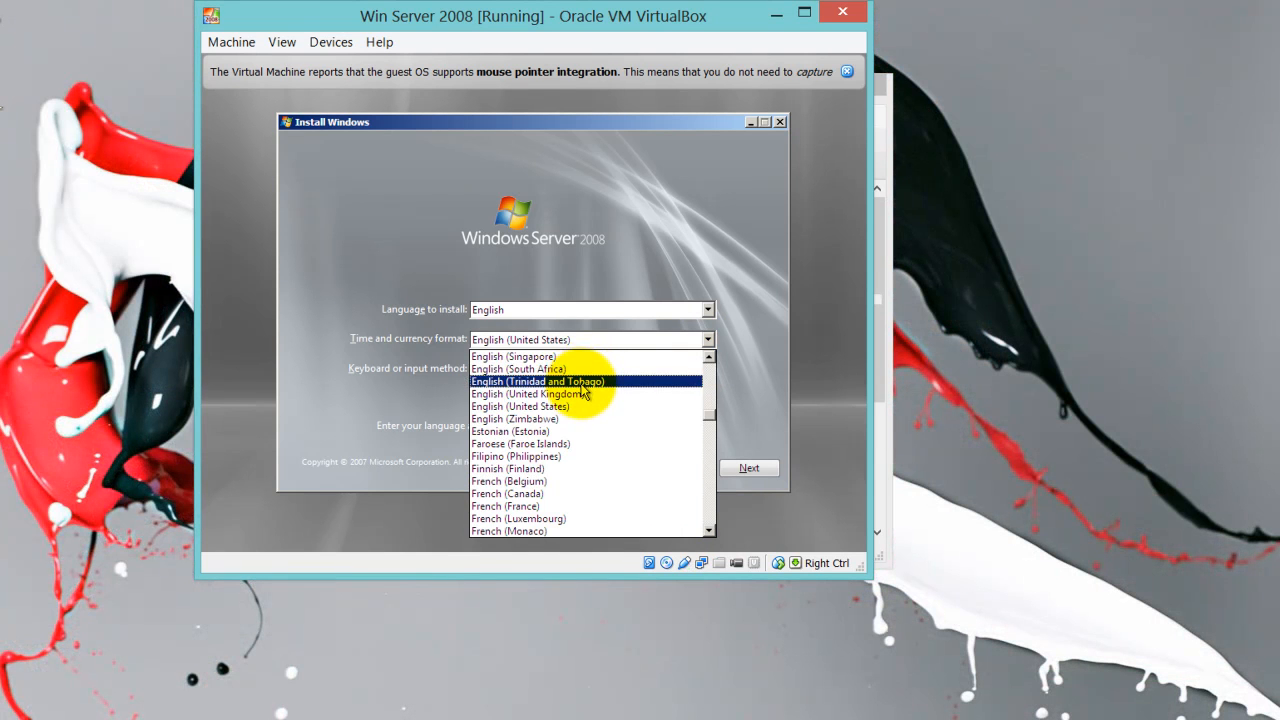
pyautogui.click(582, 383)
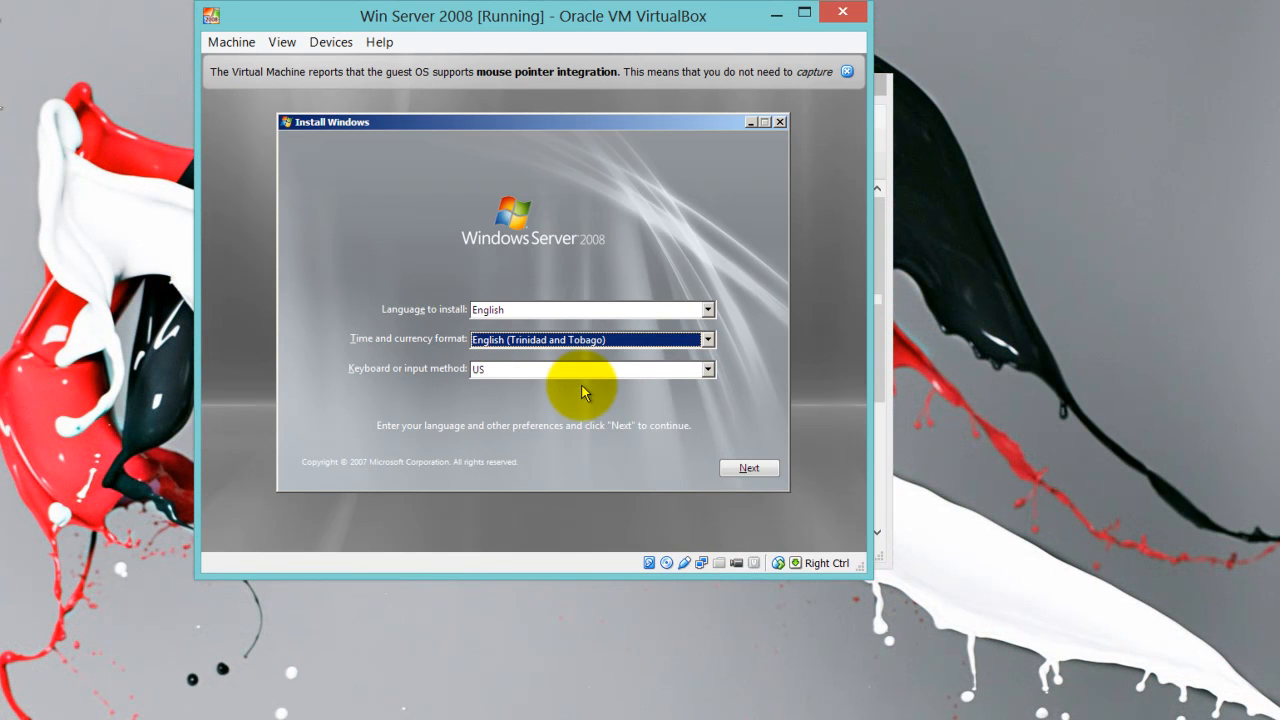
pyautogui.click(749, 469)
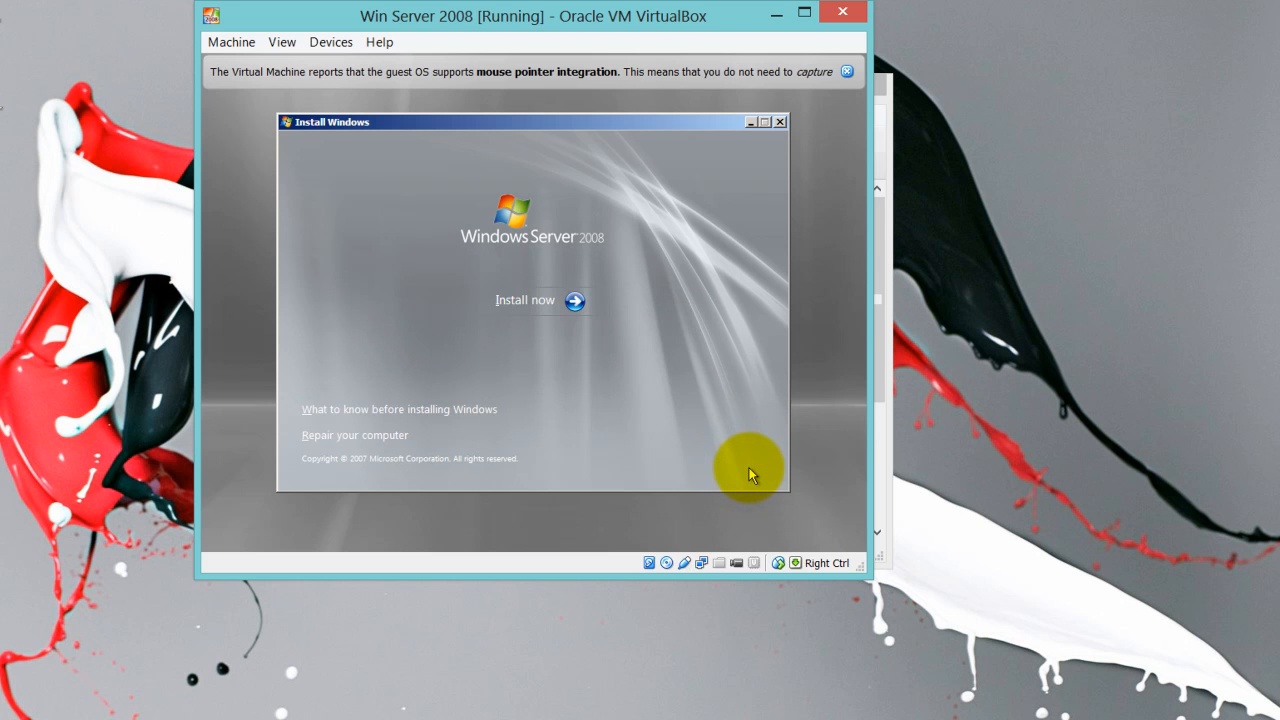
# Install Windows Server 2008 Enterprise (Full Installation) and accept the license terms
pyautogui.click(549, 302)
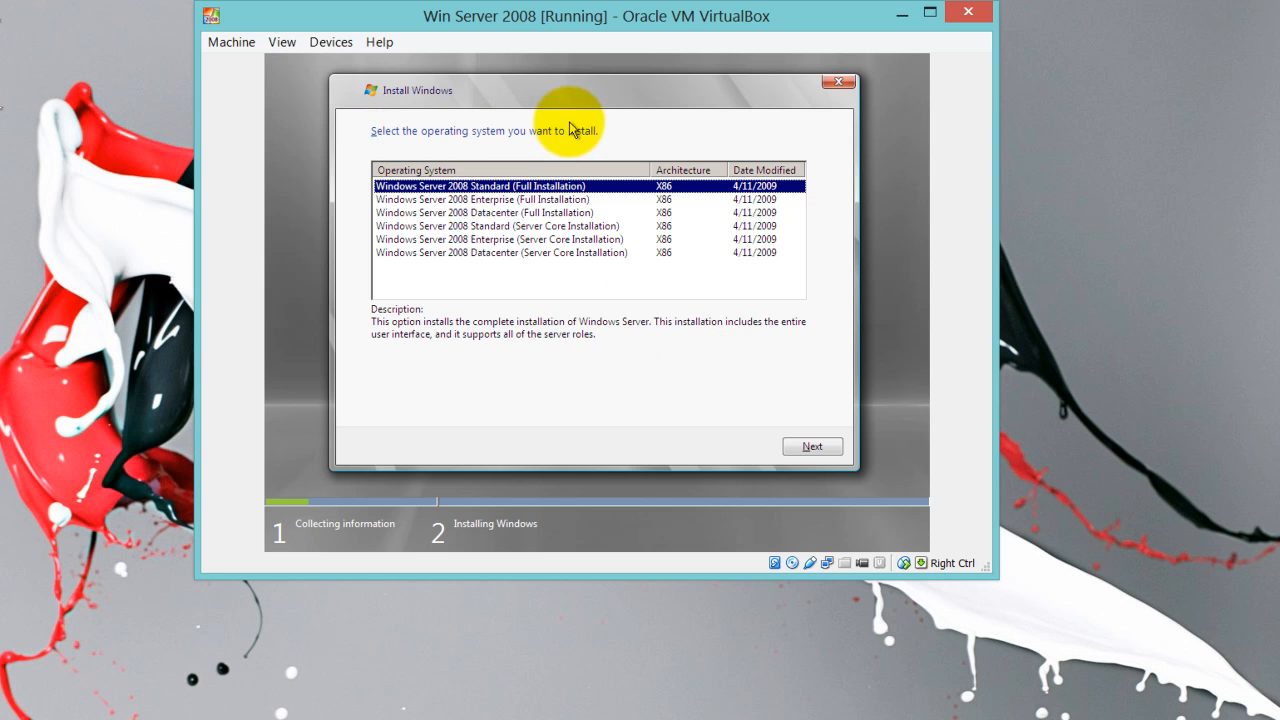
pyautogui.click(424, 200)
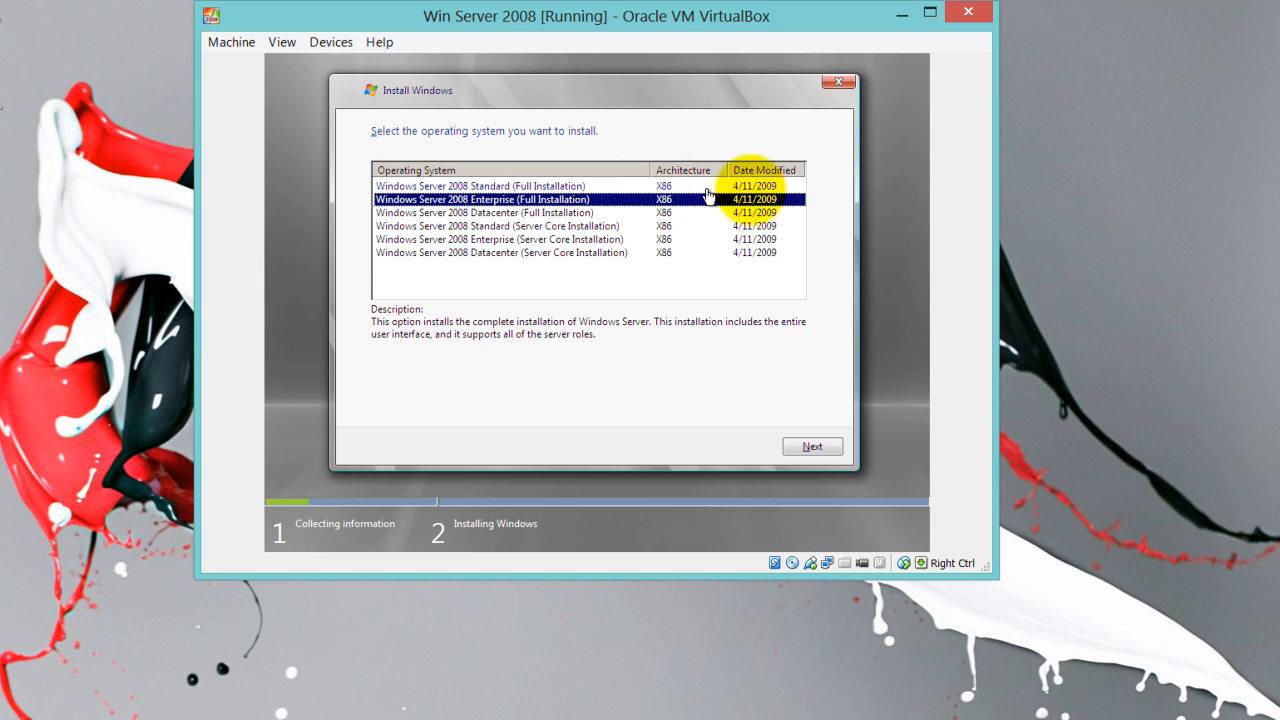
pyautogui.click(812, 448)
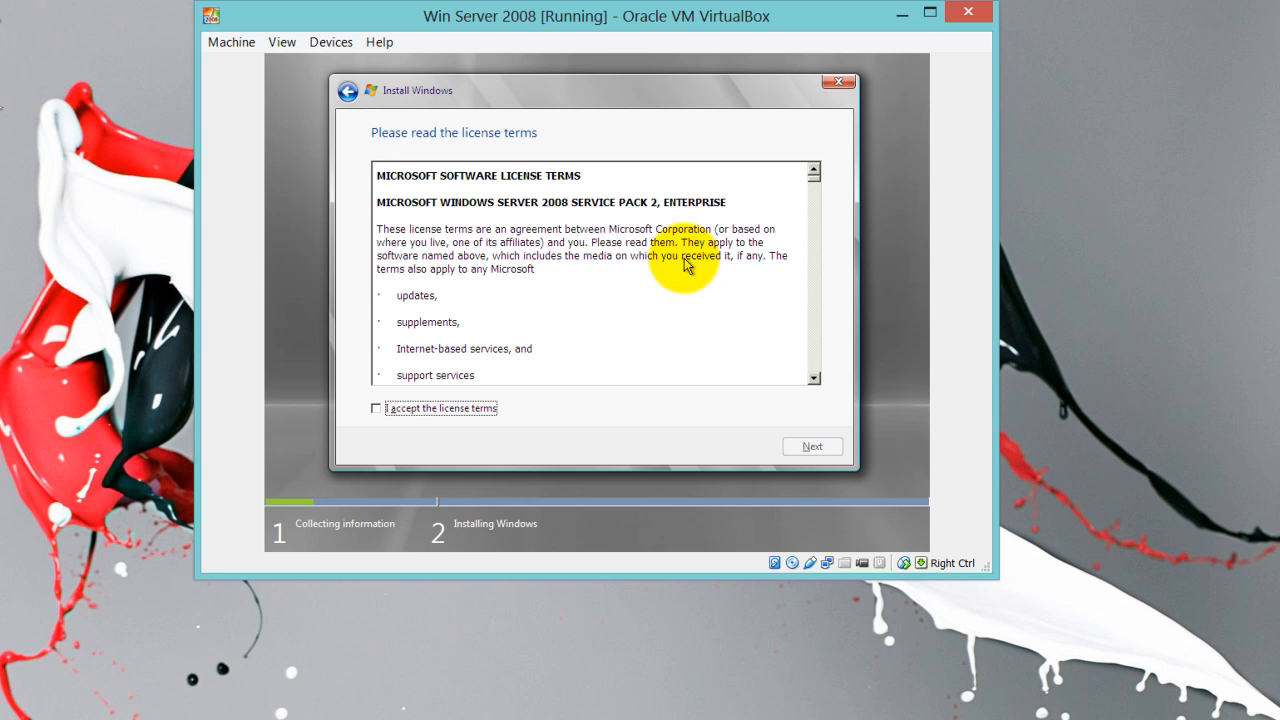
pyautogui.click(377, 410)
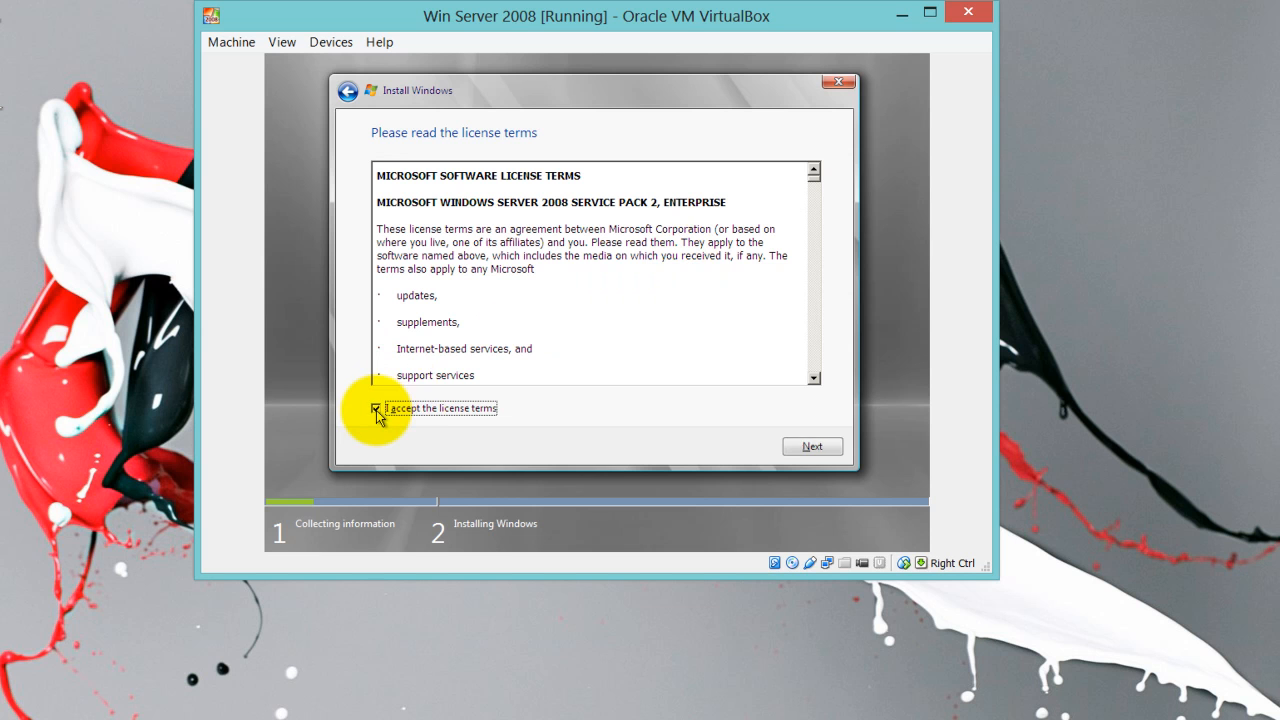
pyautogui.click(819, 442)
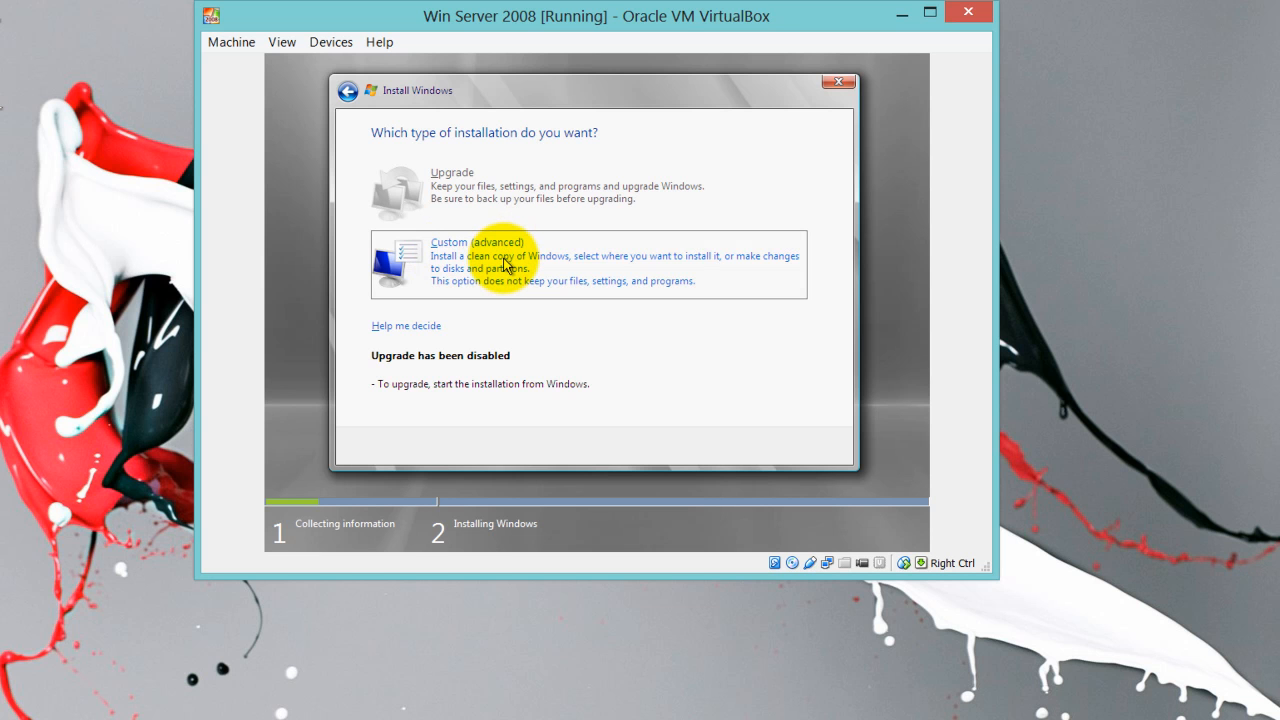
# Choose a Custom (advanced) install onto Disk 0 Unallocated Space and start it
pyautogui.click(507, 265)
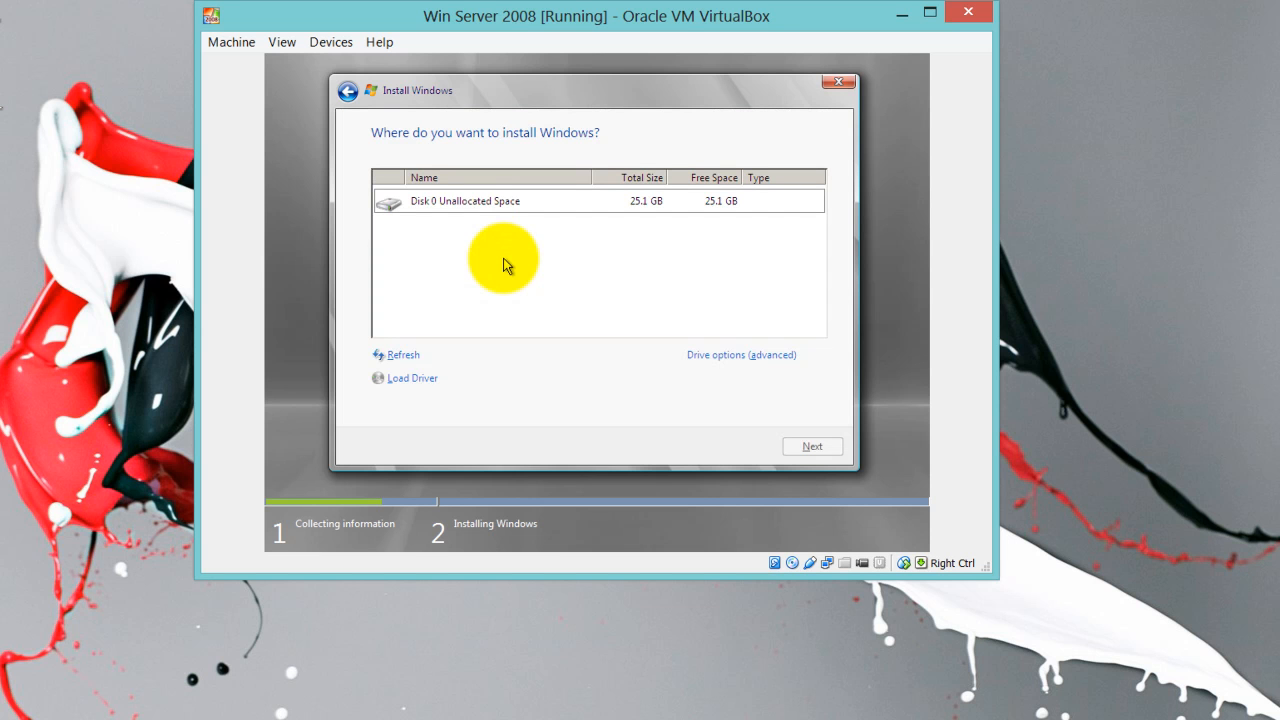
pyautogui.click(464, 212)
pyautogui.click(464, 212)
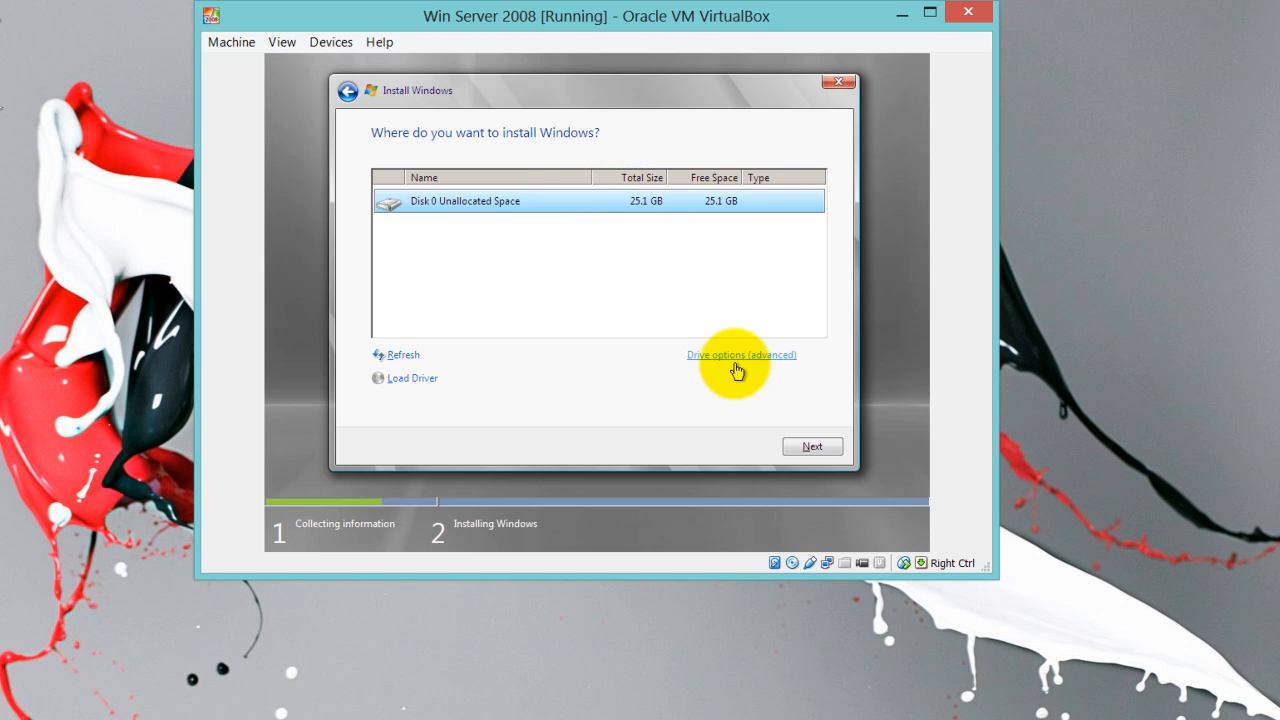
pyautogui.click(790, 447)
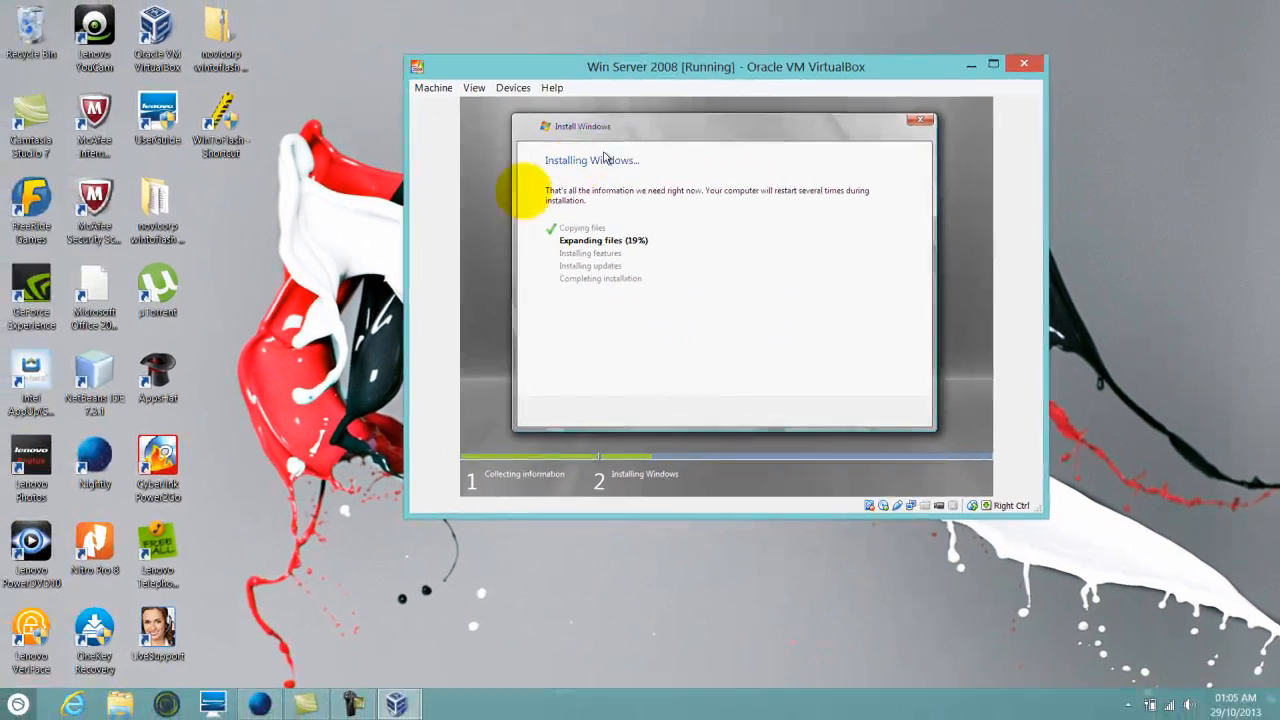
# Switch back to the VirtualBox Manager window from the taskbar previews
pyautogui.click(399, 699)
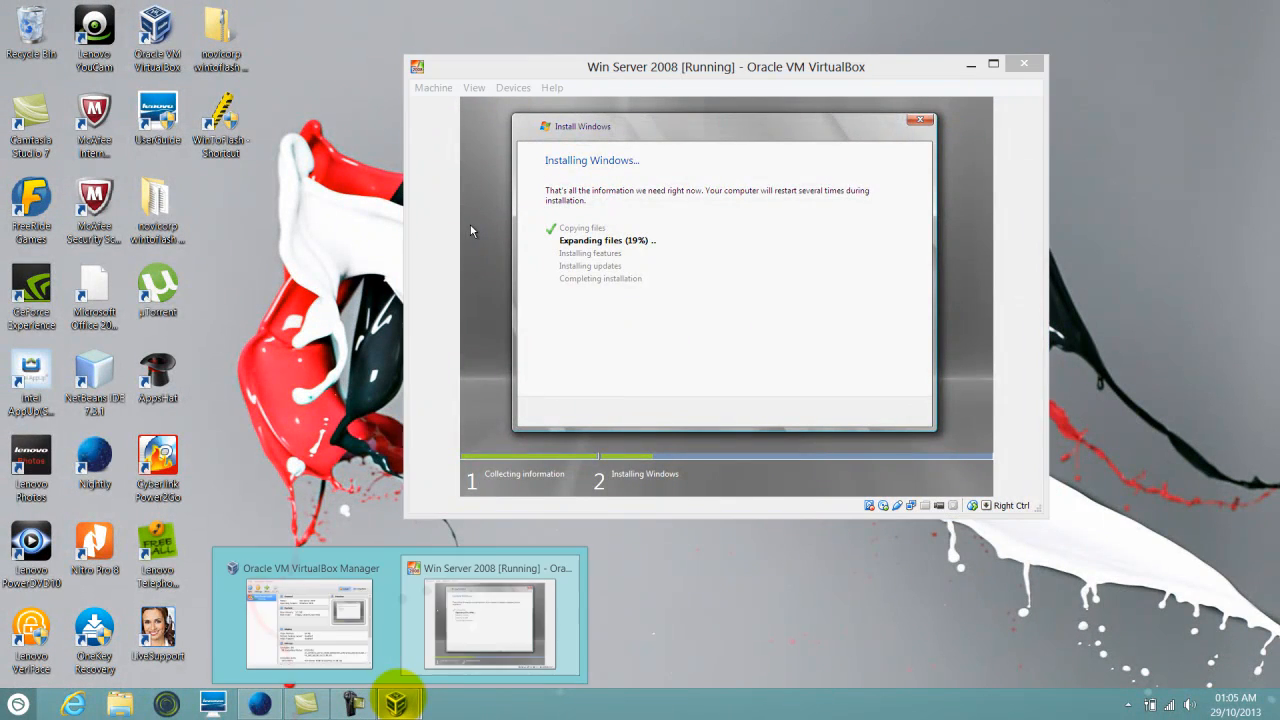
pyautogui.click(330, 605)
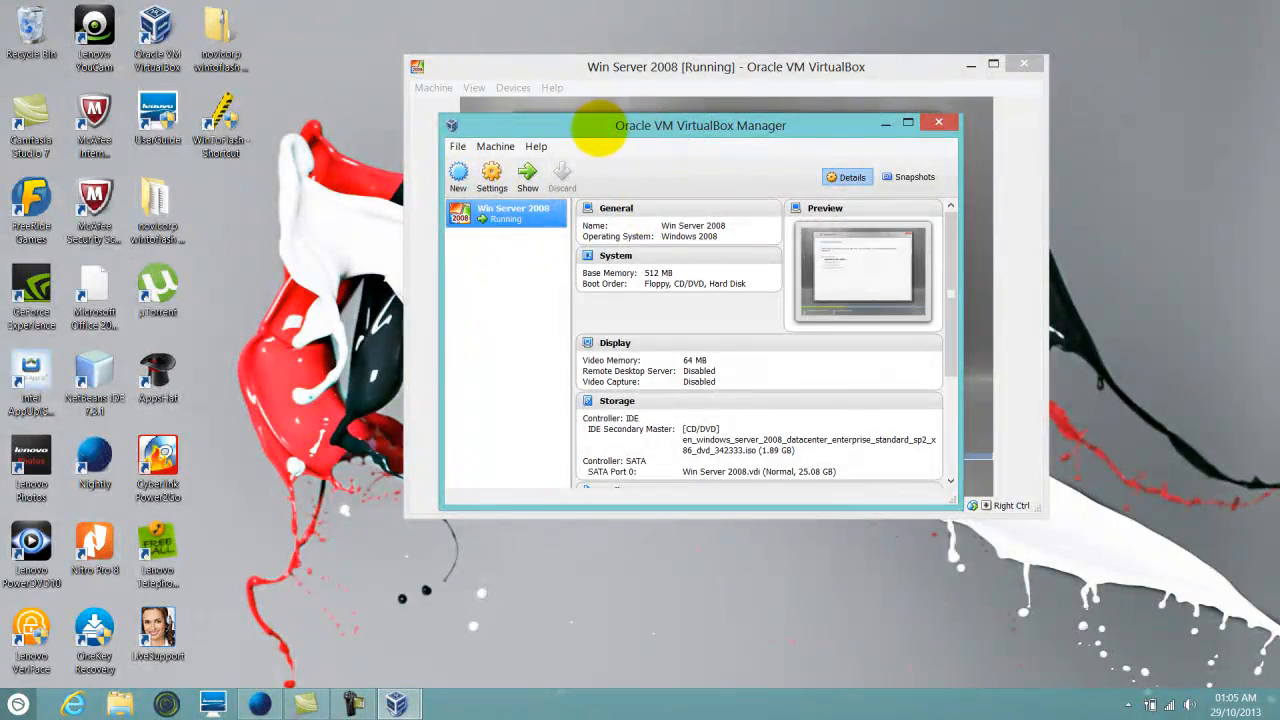
pyautogui.doubleClick(660, 125)
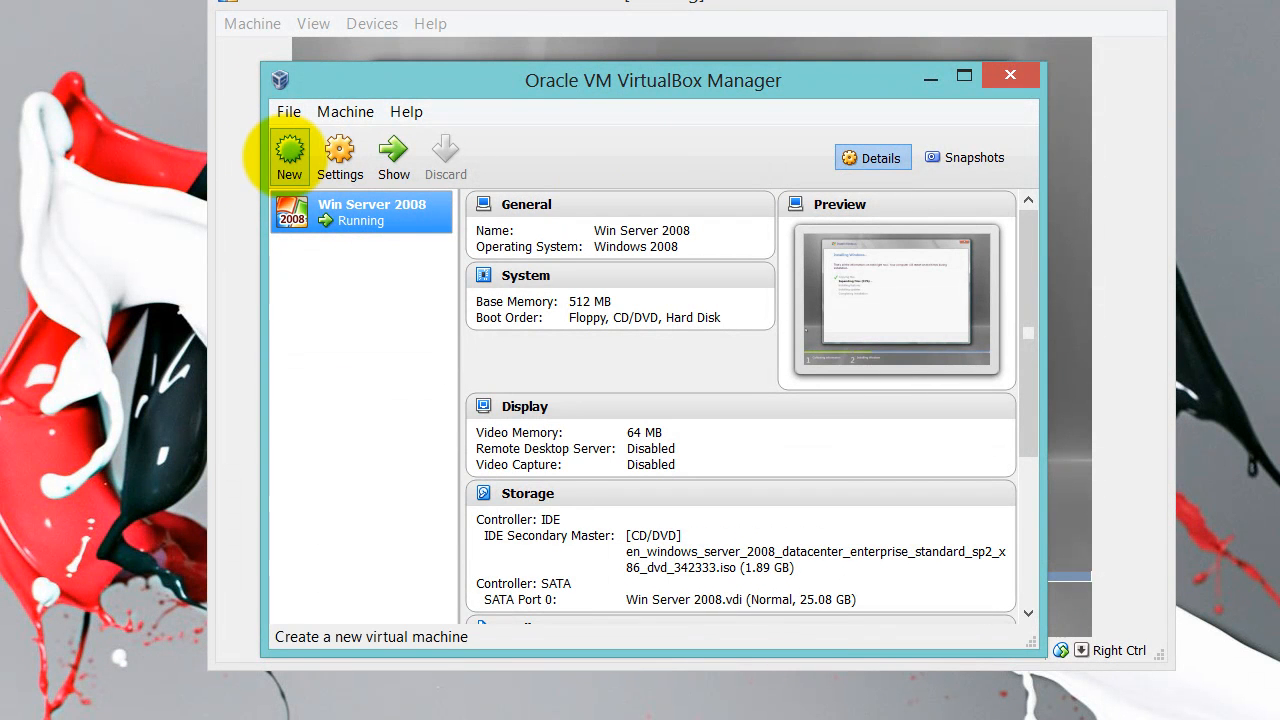
# Start a new Windows XP machine named Win Xp with 512 MB memory
pyautogui.click(289, 150)
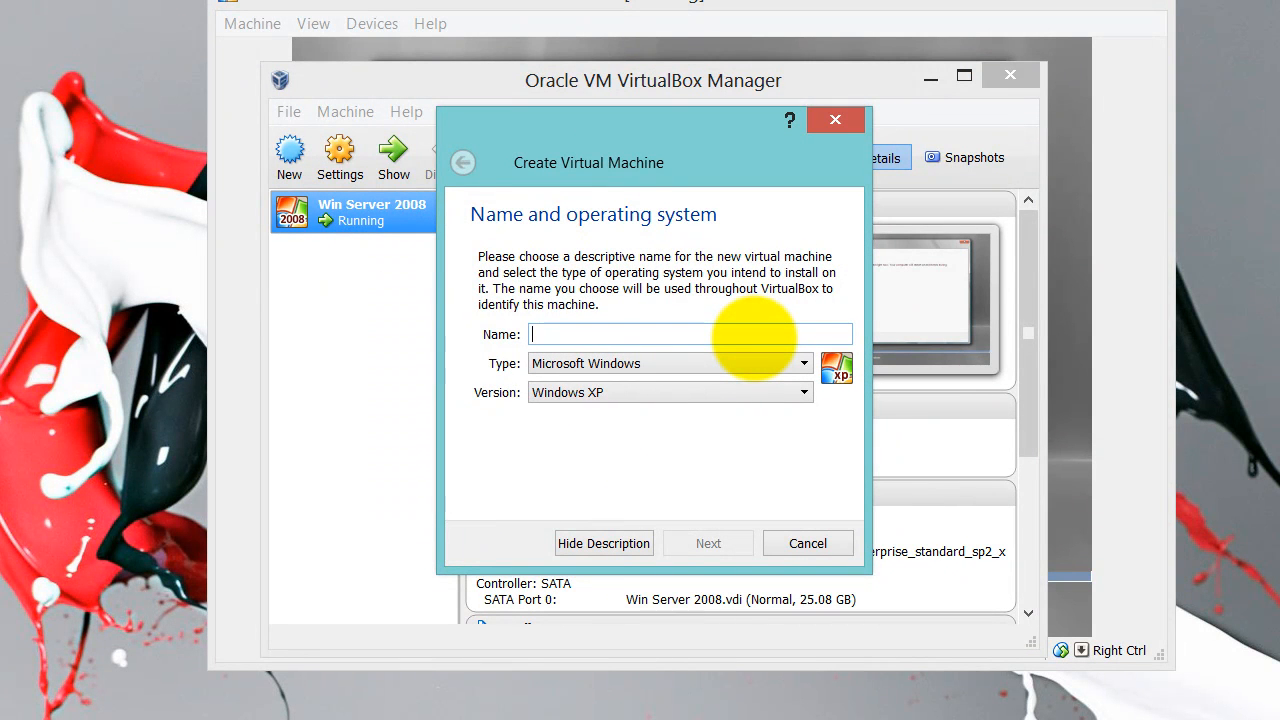
pyautogui.write('w')
pyautogui.press('BackSpace')
pyautogui.write('Win Xp')
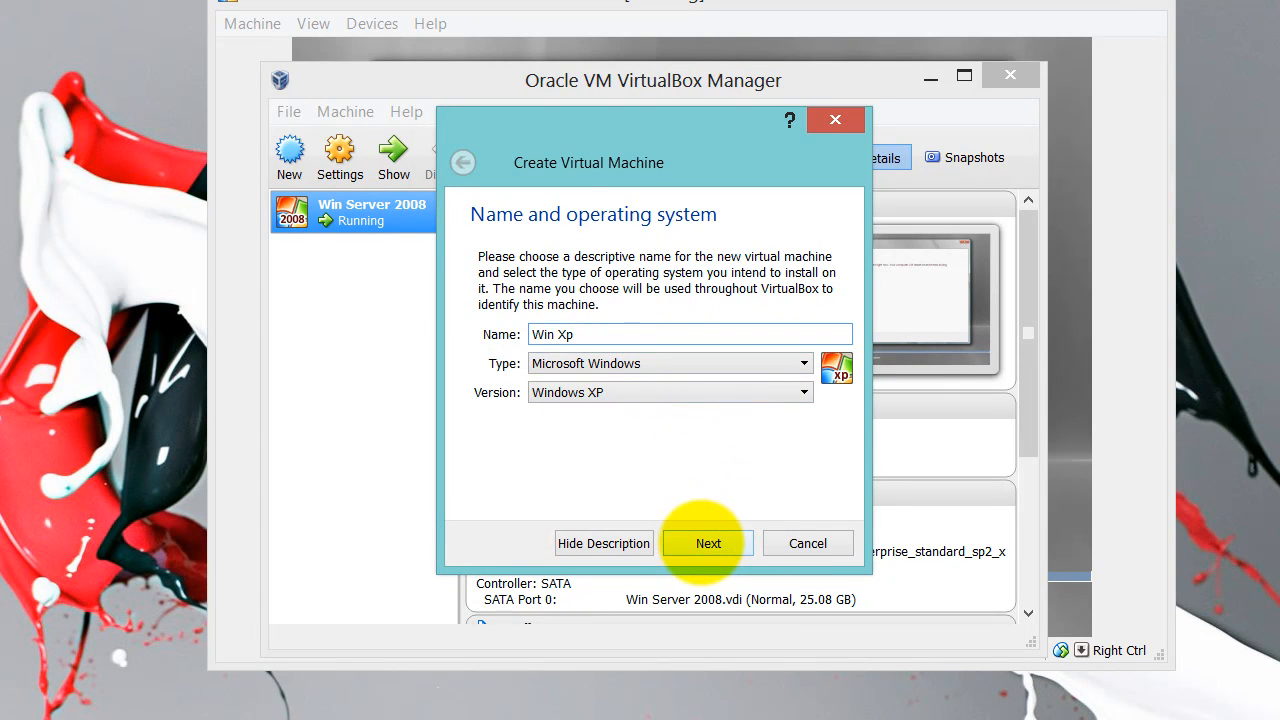
pyautogui.click(704, 542)
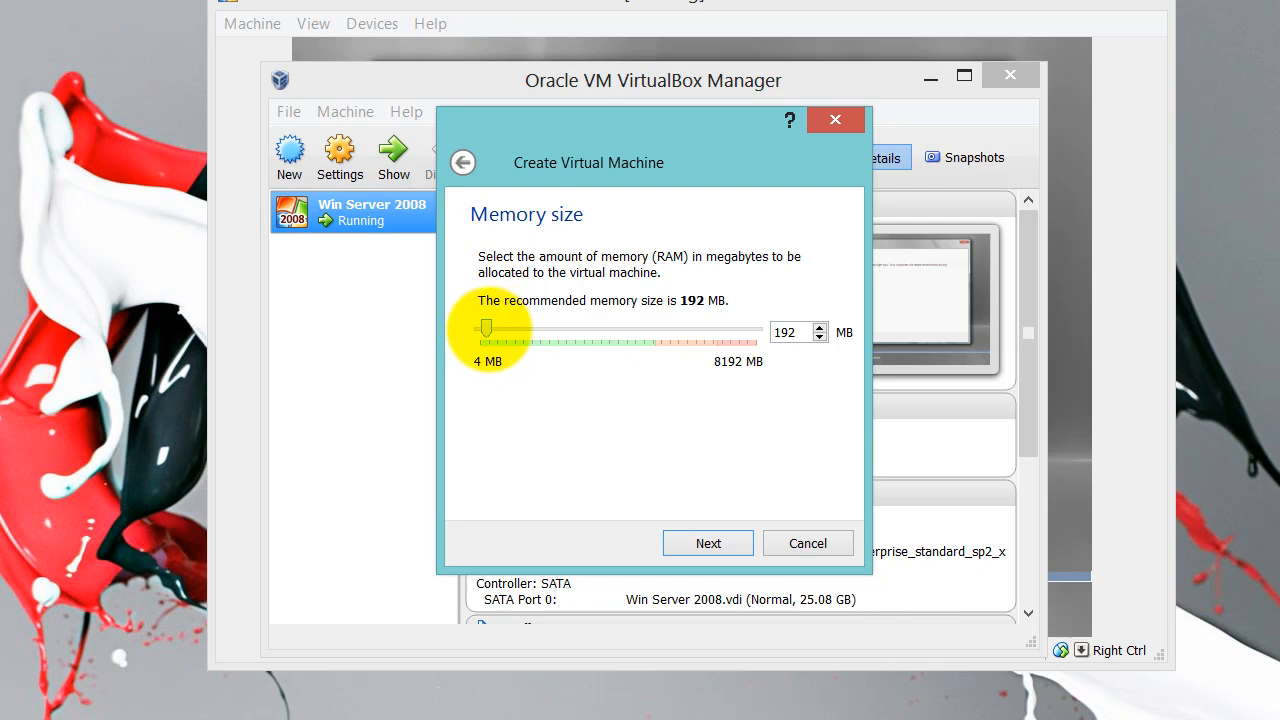
pyautogui.moveTo(487, 328); pyautogui.dragTo(497, 329)
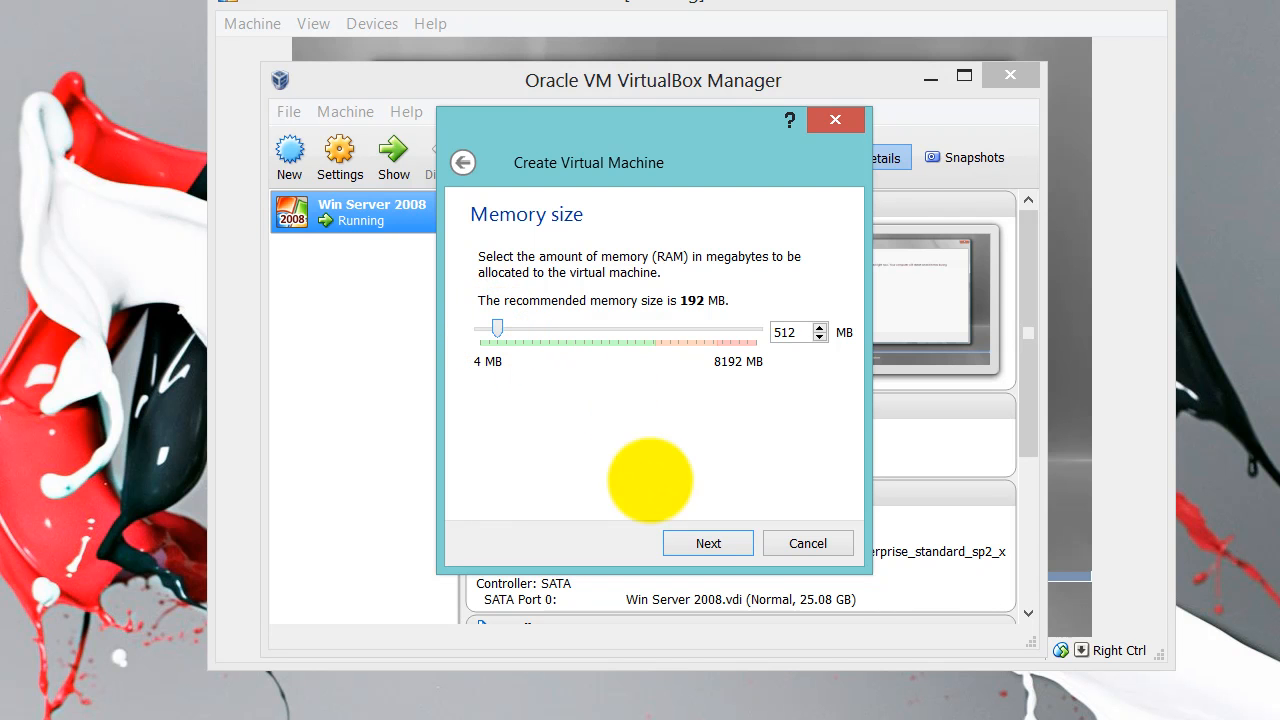
pyautogui.click(708, 543)
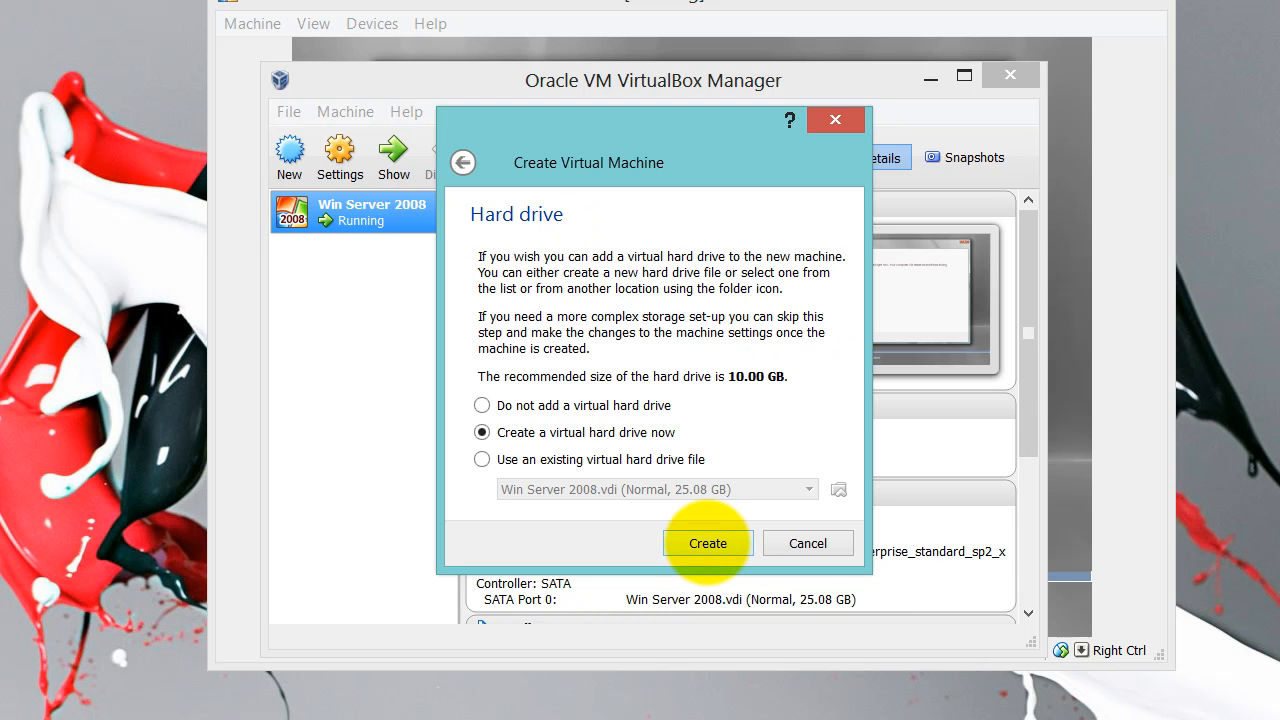
# Give Win Xp a new dynamically allocated 10 GB VDI hard disk and finish creating it
pyautogui.click(708, 543)
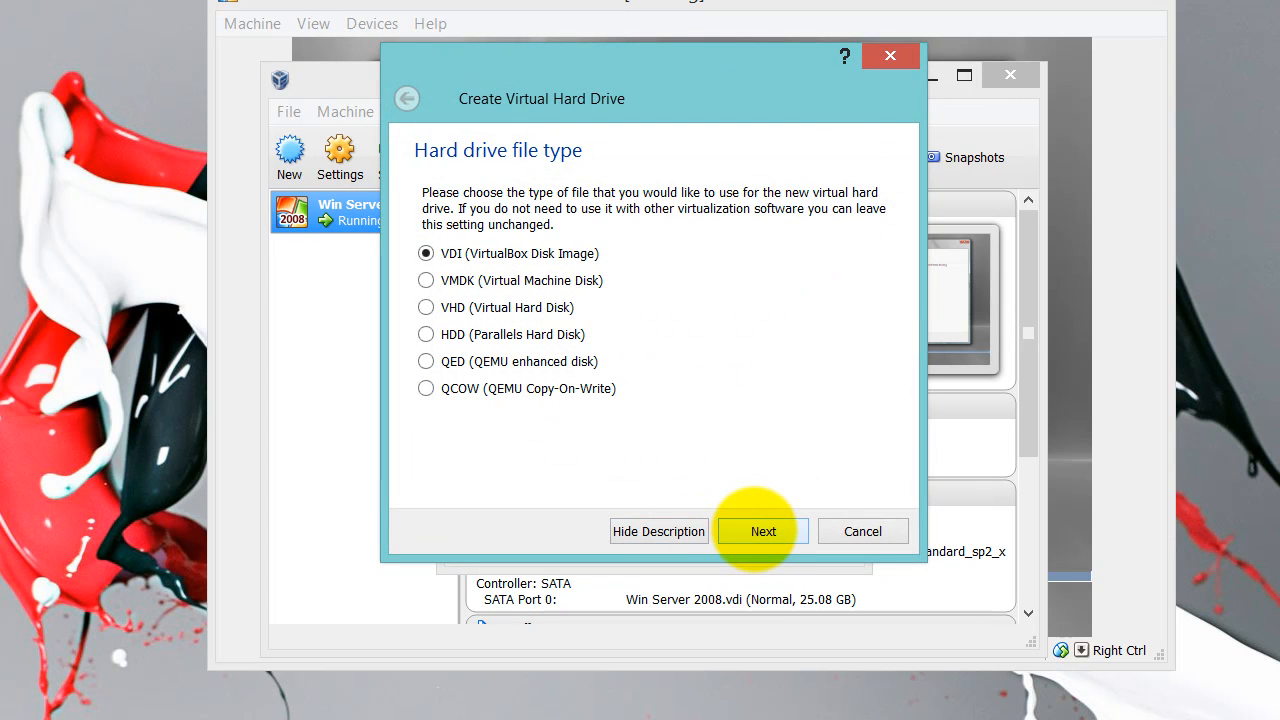
pyautogui.click(757, 527)
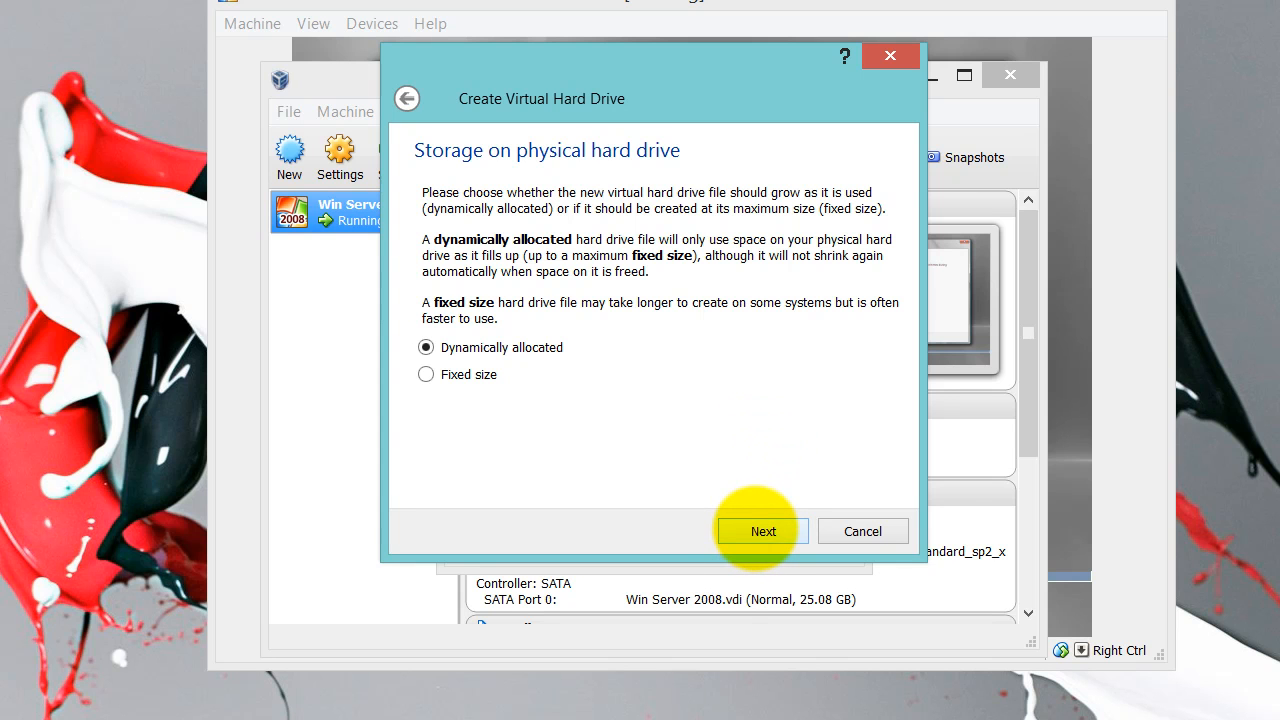
pyautogui.click(760, 530)
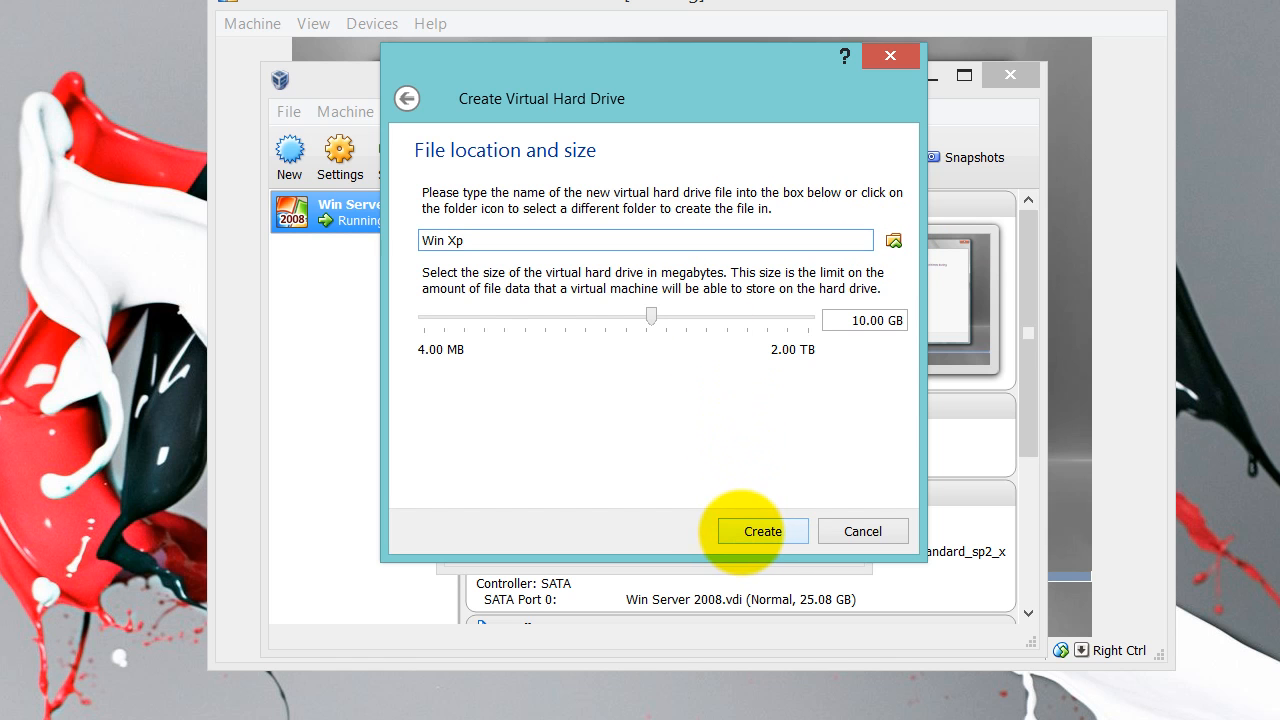
pyautogui.click(742, 530)
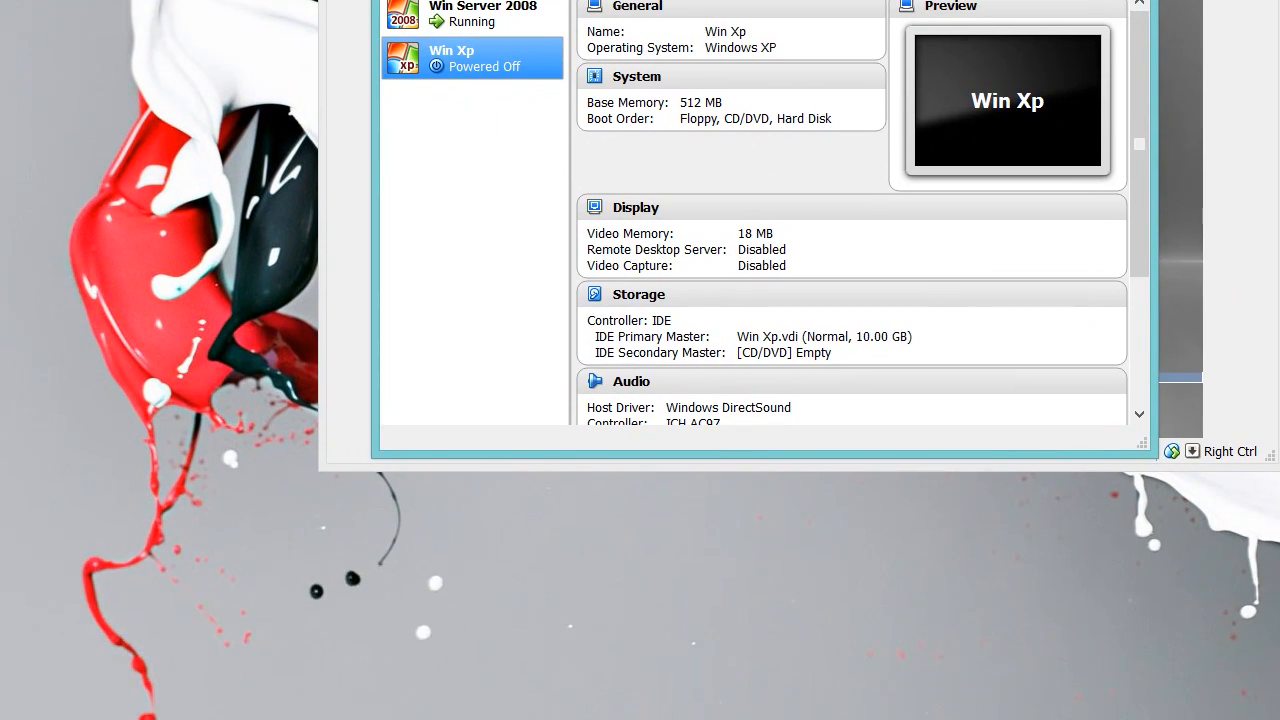
pyautogui.moveTo(599, 0); pyautogui.dragTo(475, 97)
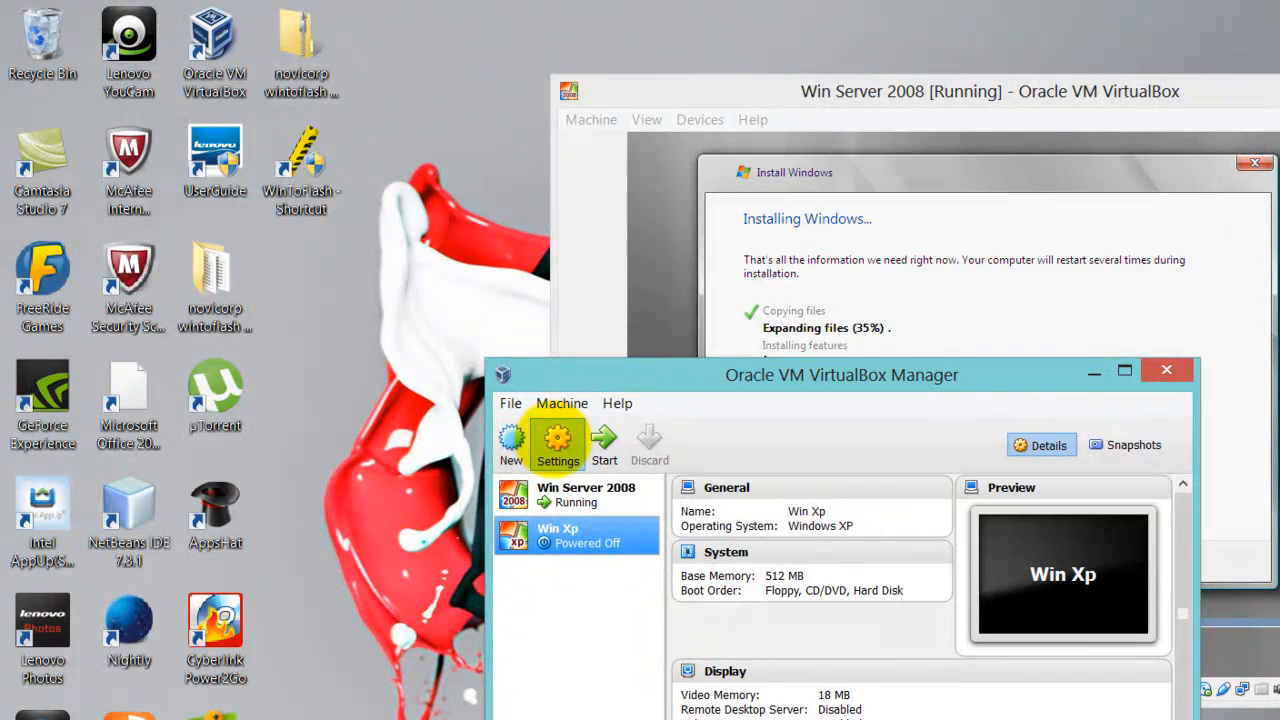
# Set Win Xp's boot order to CD/DVD then Hard Disk, with Floppy unchecked and moved down
pyautogui.click(558, 440)
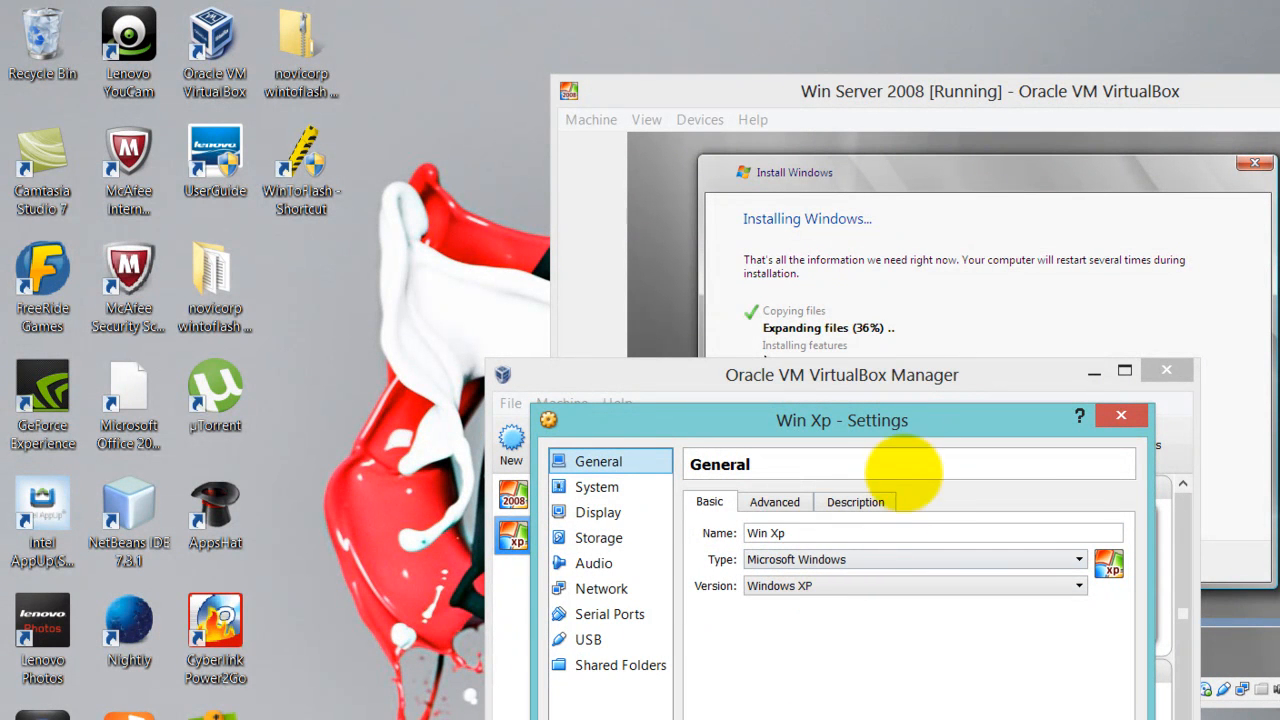
pyautogui.click(597, 487)
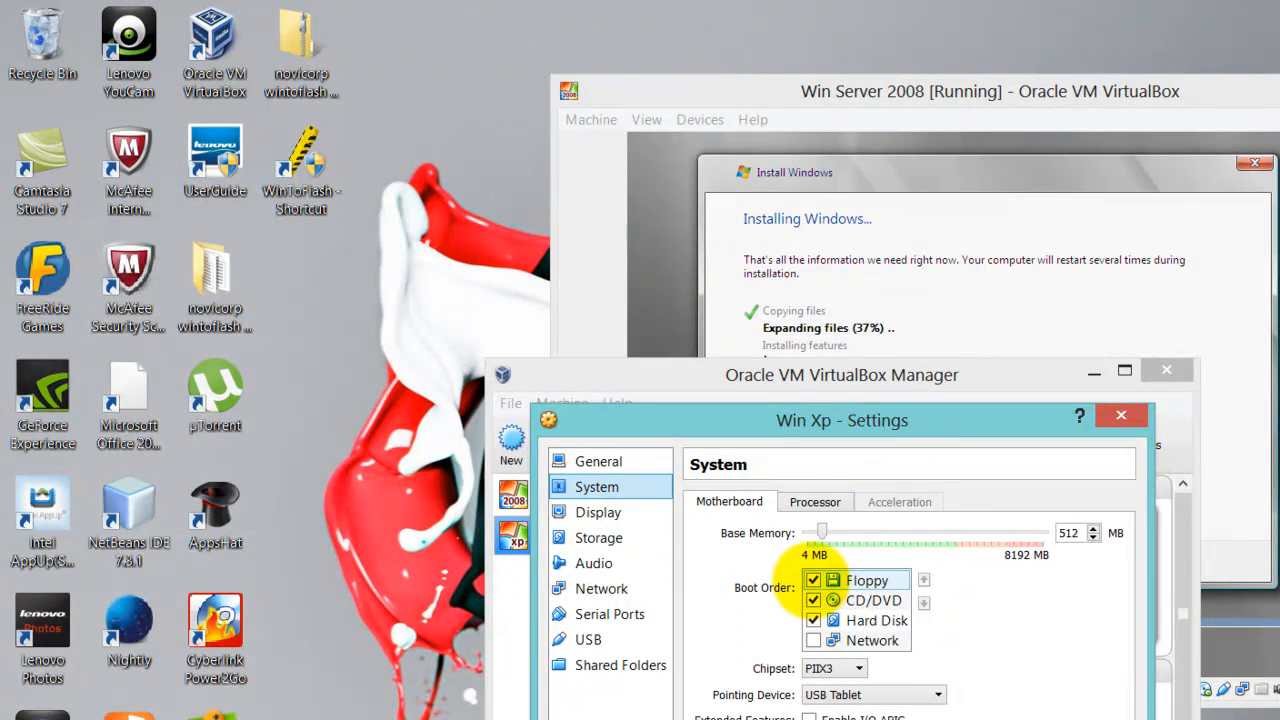
pyautogui.click(818, 580)
pyautogui.click(813, 580)
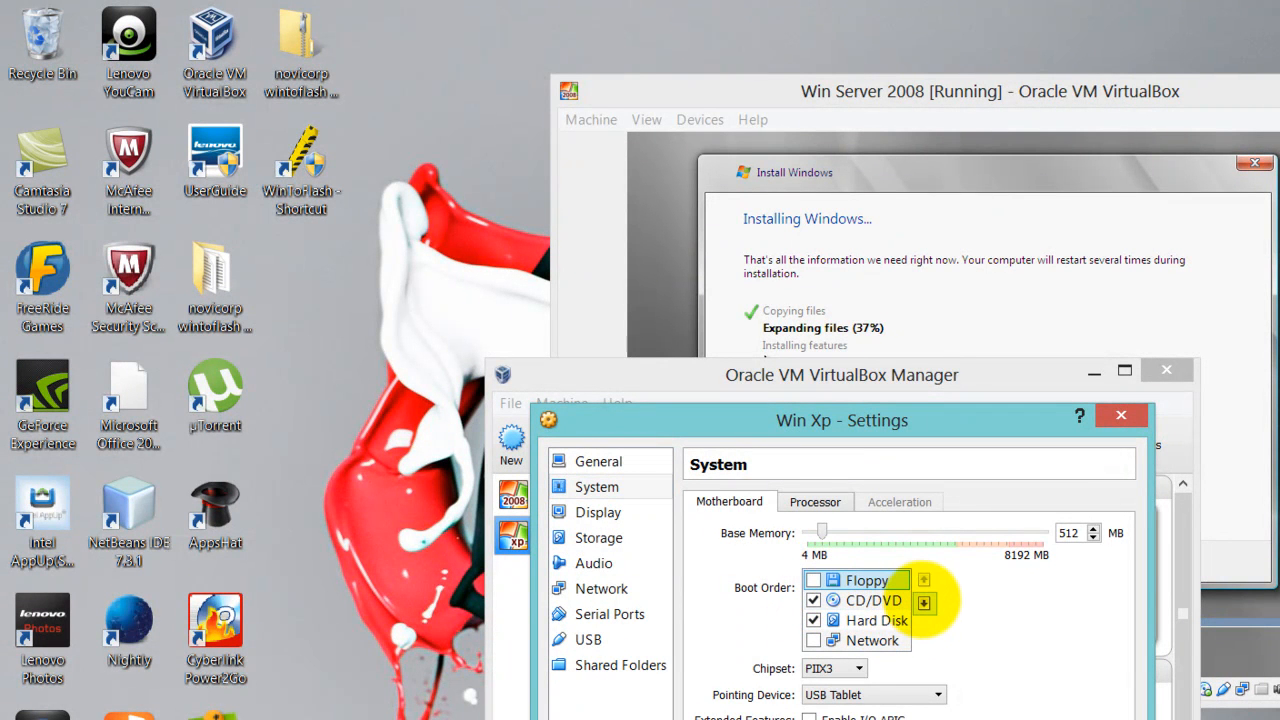
pyautogui.click(924, 603)
pyautogui.click(924, 603)
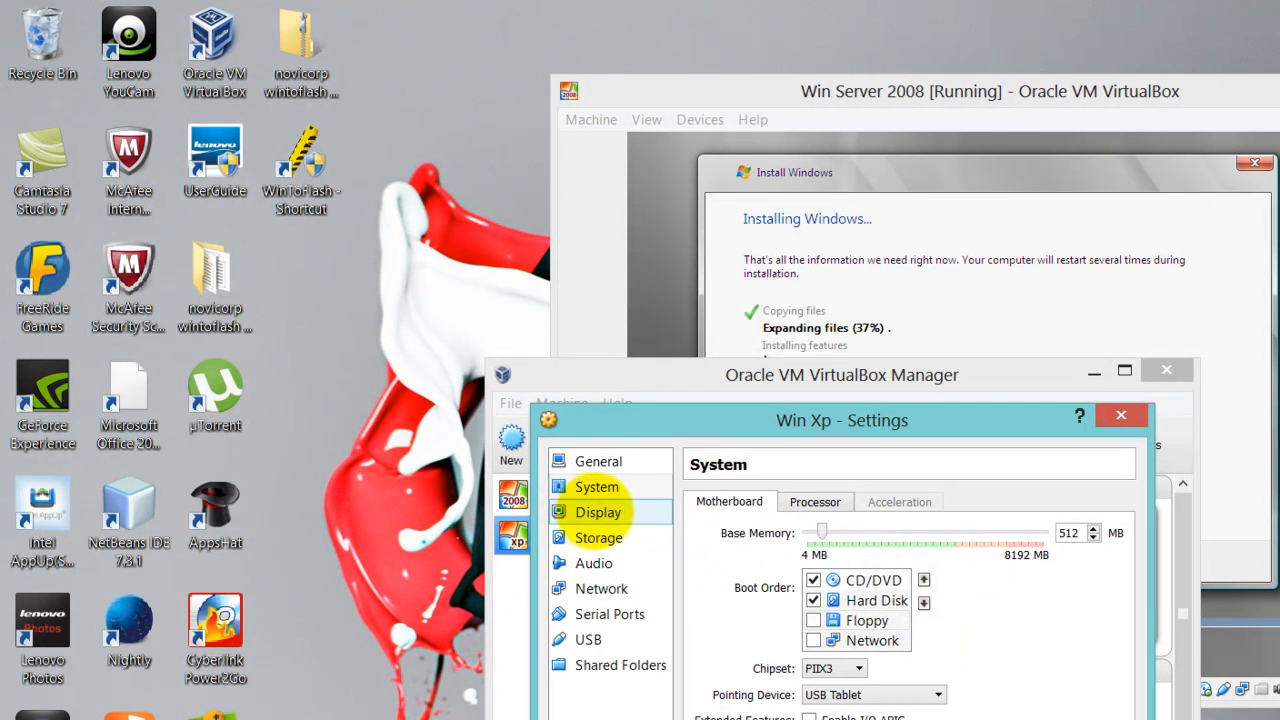
# Raise Win Xp's video memory to about 66 MB and select its empty CD/DVD drive
pyautogui.click(598, 512)
pyautogui.moveTo(839, 532); pyautogui.dragTo(927, 531)
pyautogui.click(630, 536)
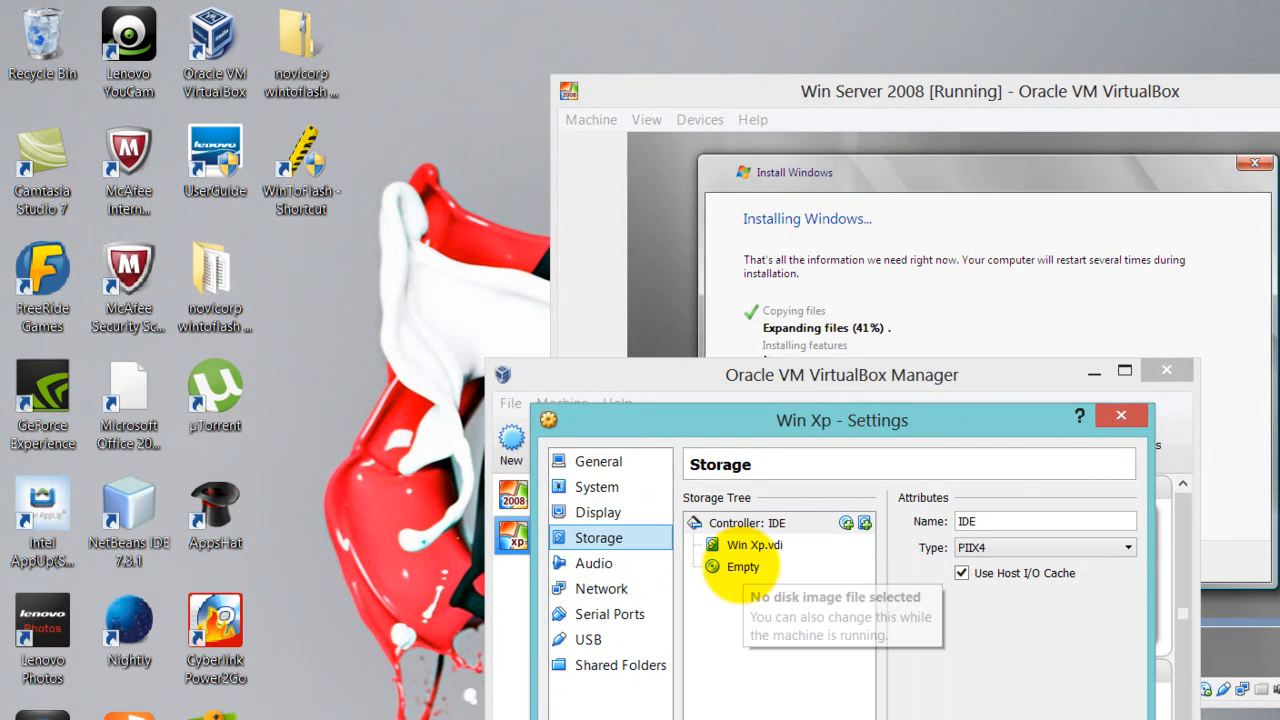
pyautogui.click(735, 570)
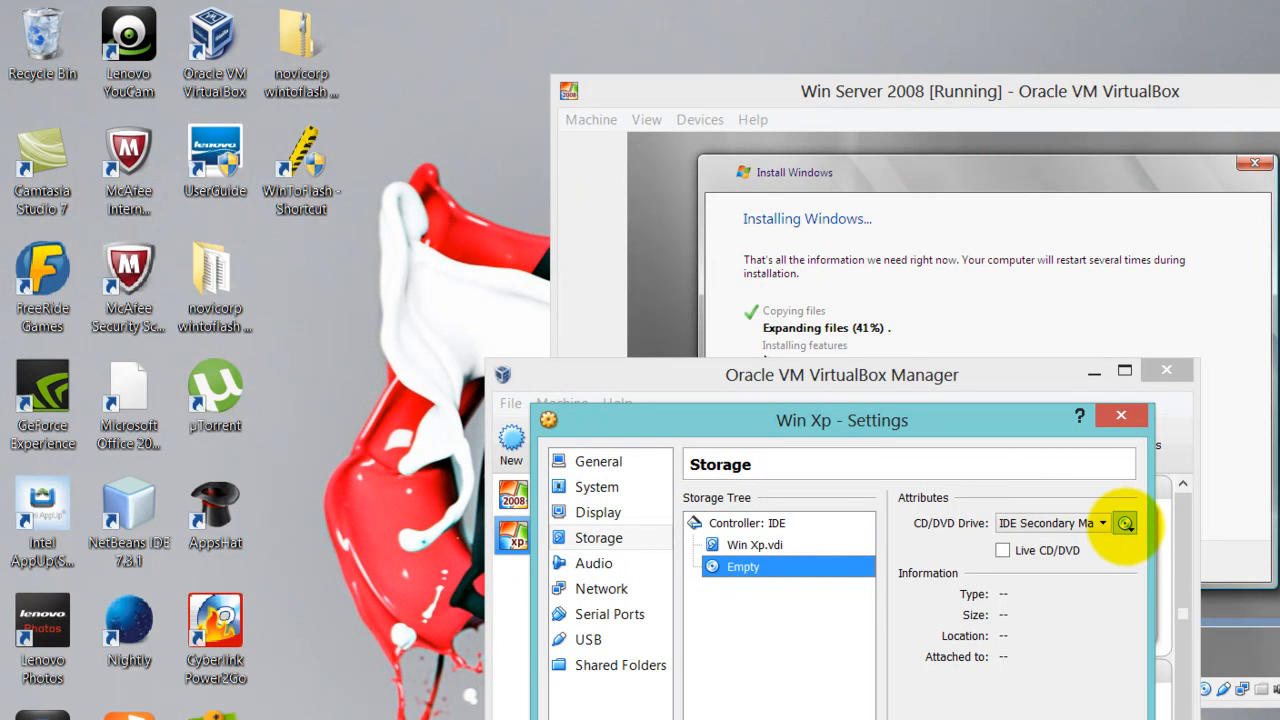
# Load the 589.14 MB Windows XP Professional ISO into Win Xp's CD/DVD drive
pyautogui.click(1125, 522)
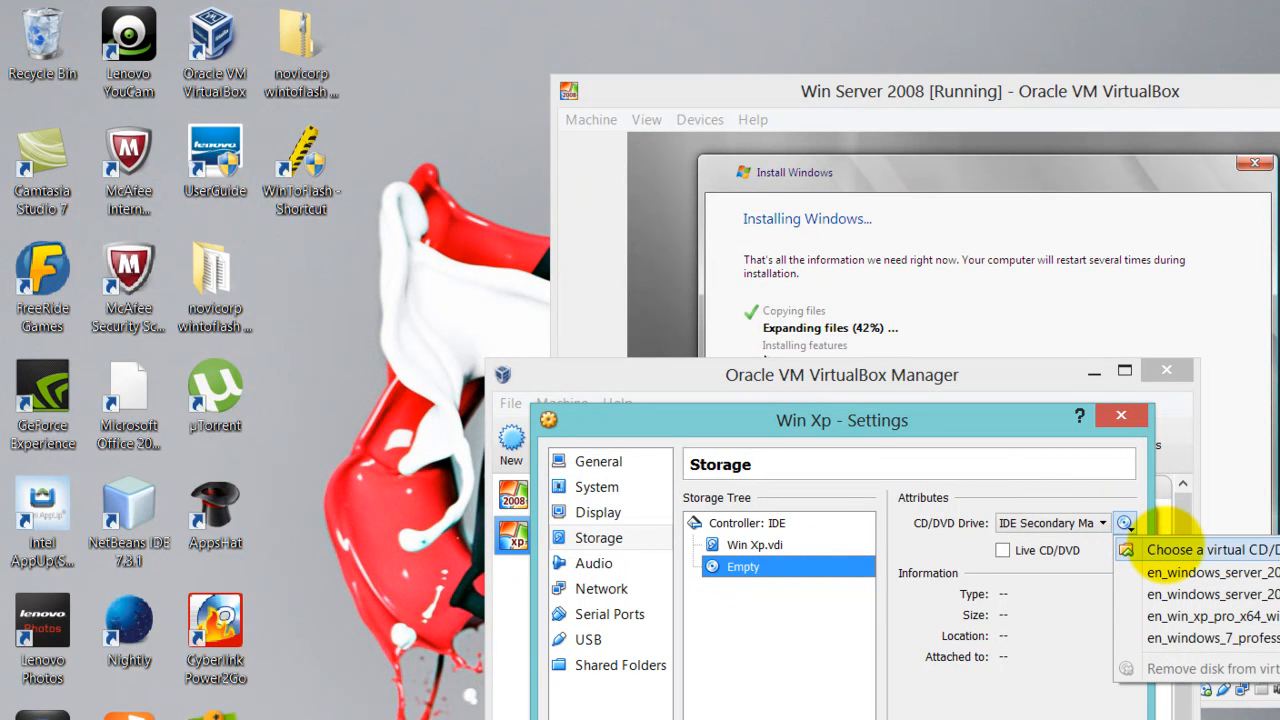
pyautogui.click(1163, 549)
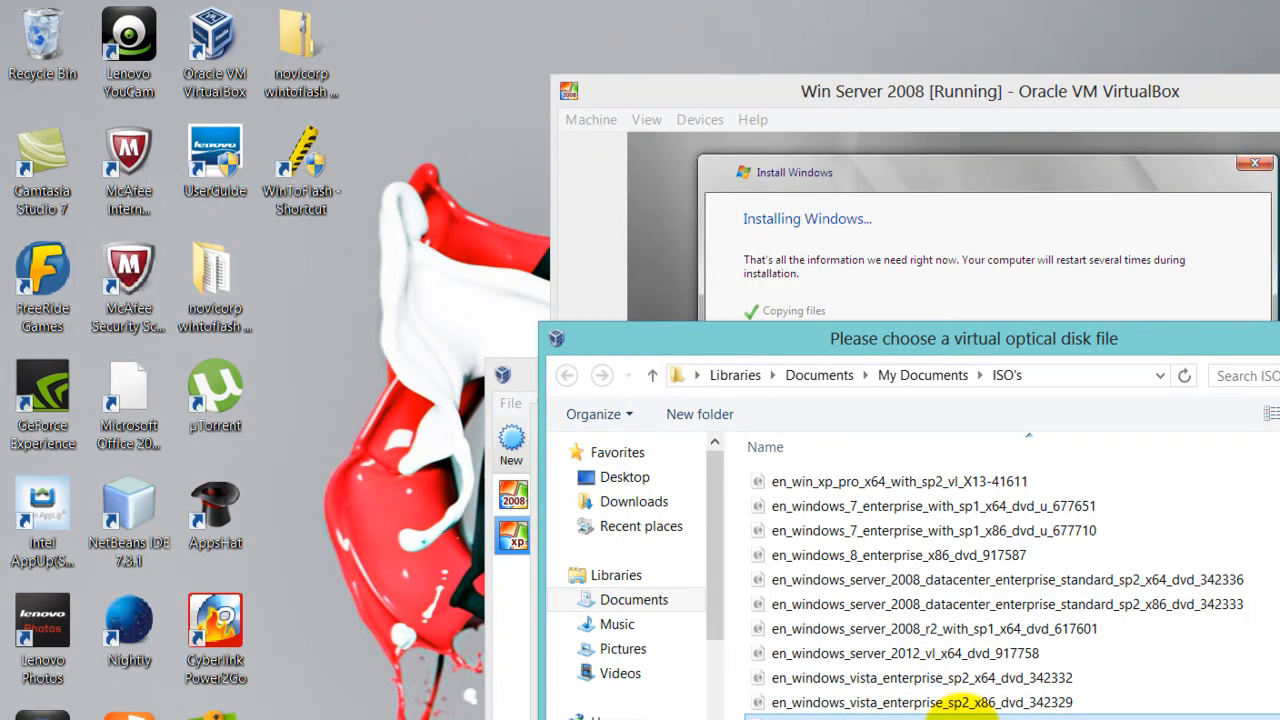
pyautogui.press('Return')
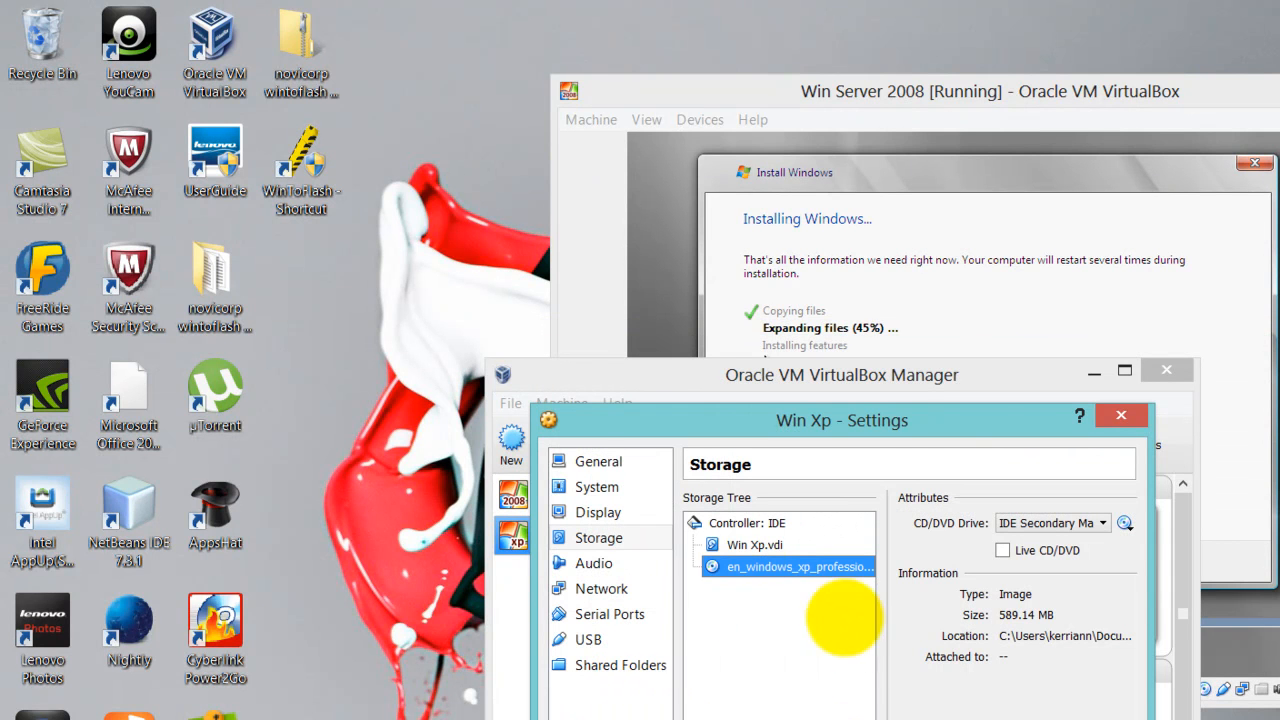
# Attach Win Xp's Adapter 1 to Internal Network 'intnet' as Intel PRO/1000 MT Desktop (82540EM) and save
pyautogui.click(594, 563)
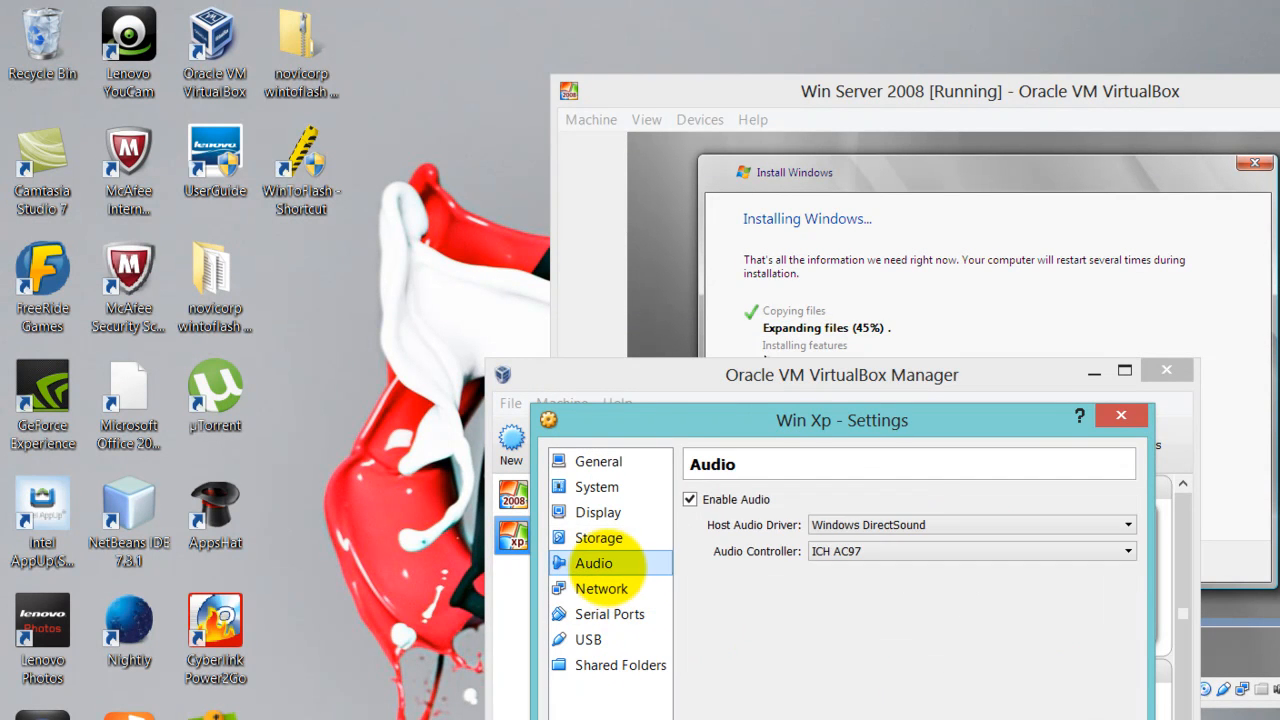
pyautogui.click(603, 588)
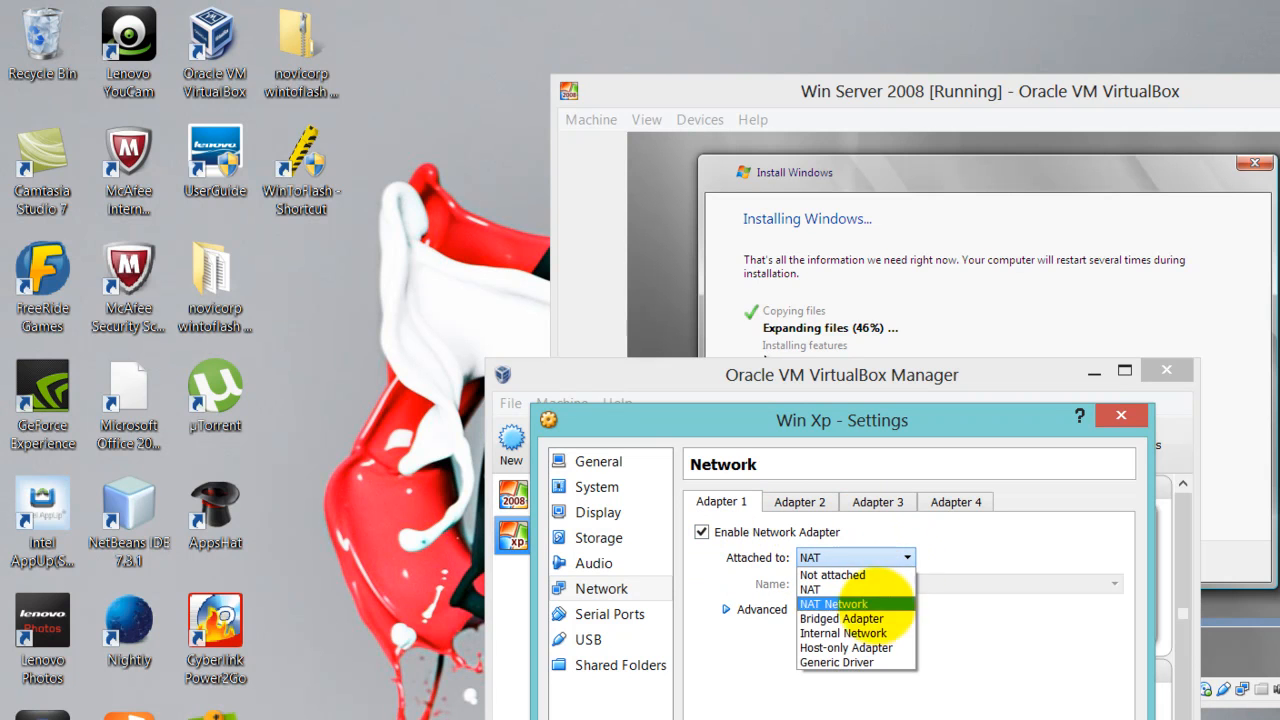
pyautogui.click(878, 632)
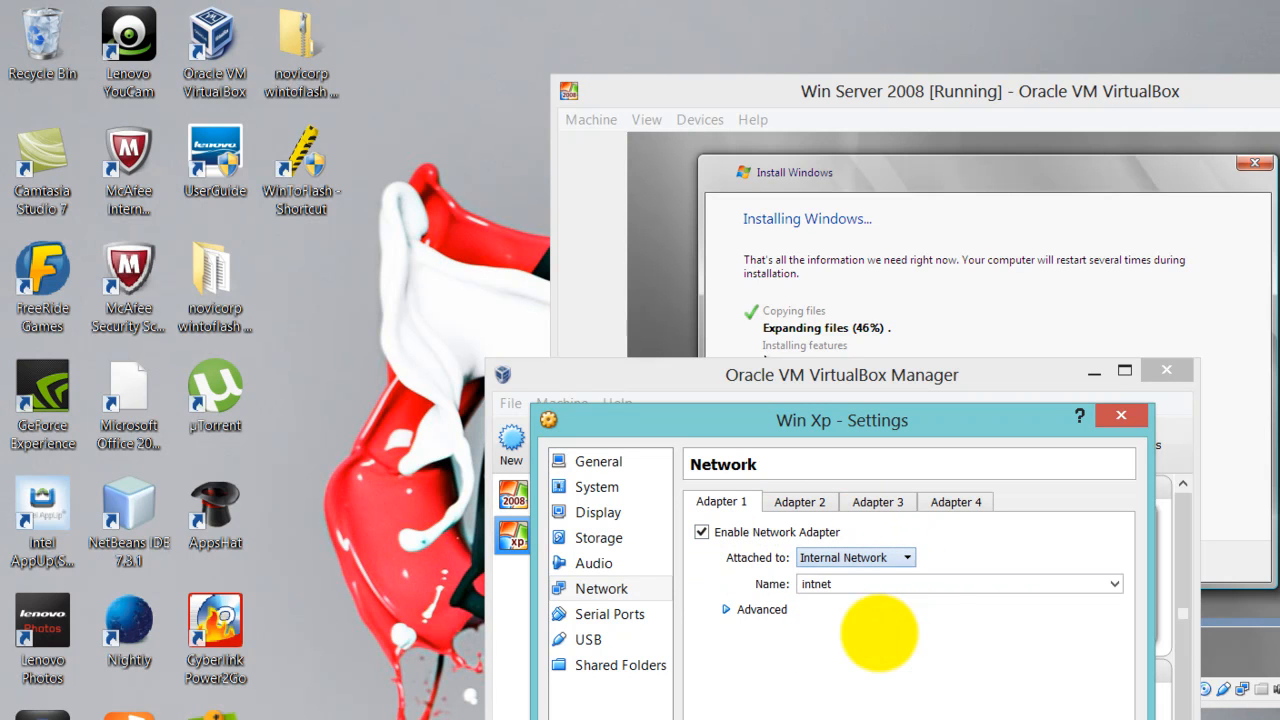
pyautogui.click(760, 609)
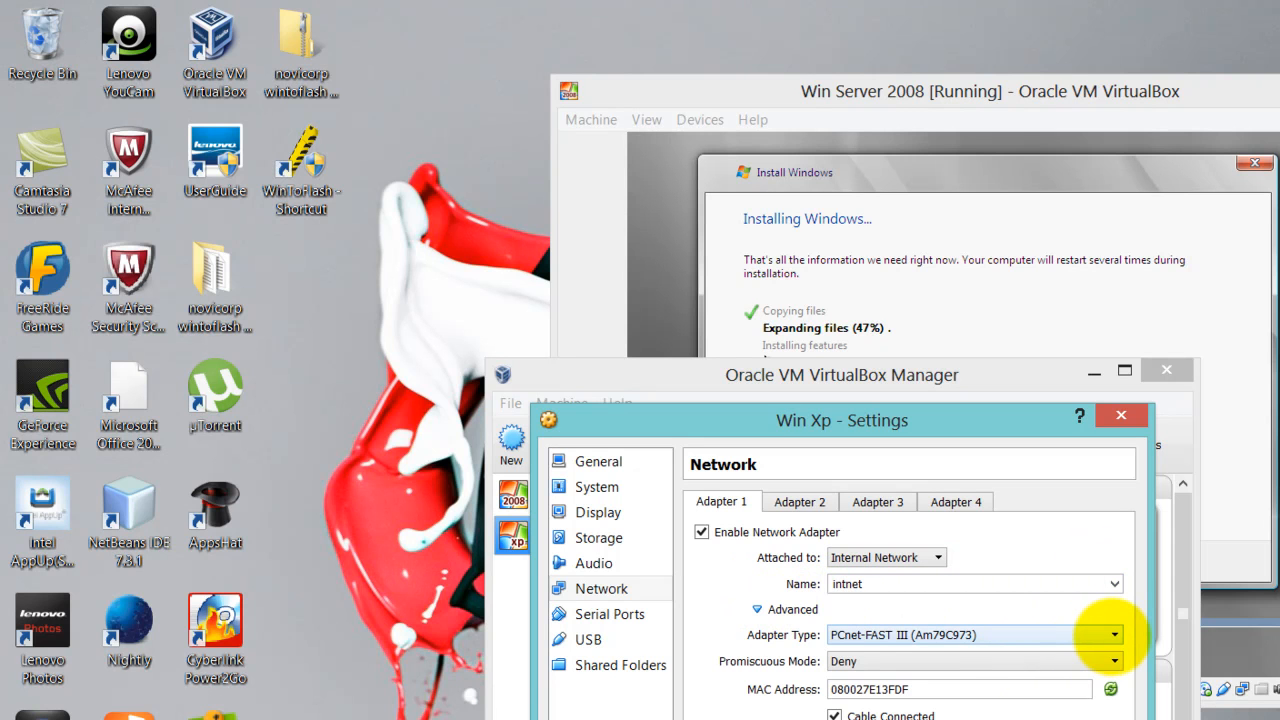
pyautogui.click(1112, 635)
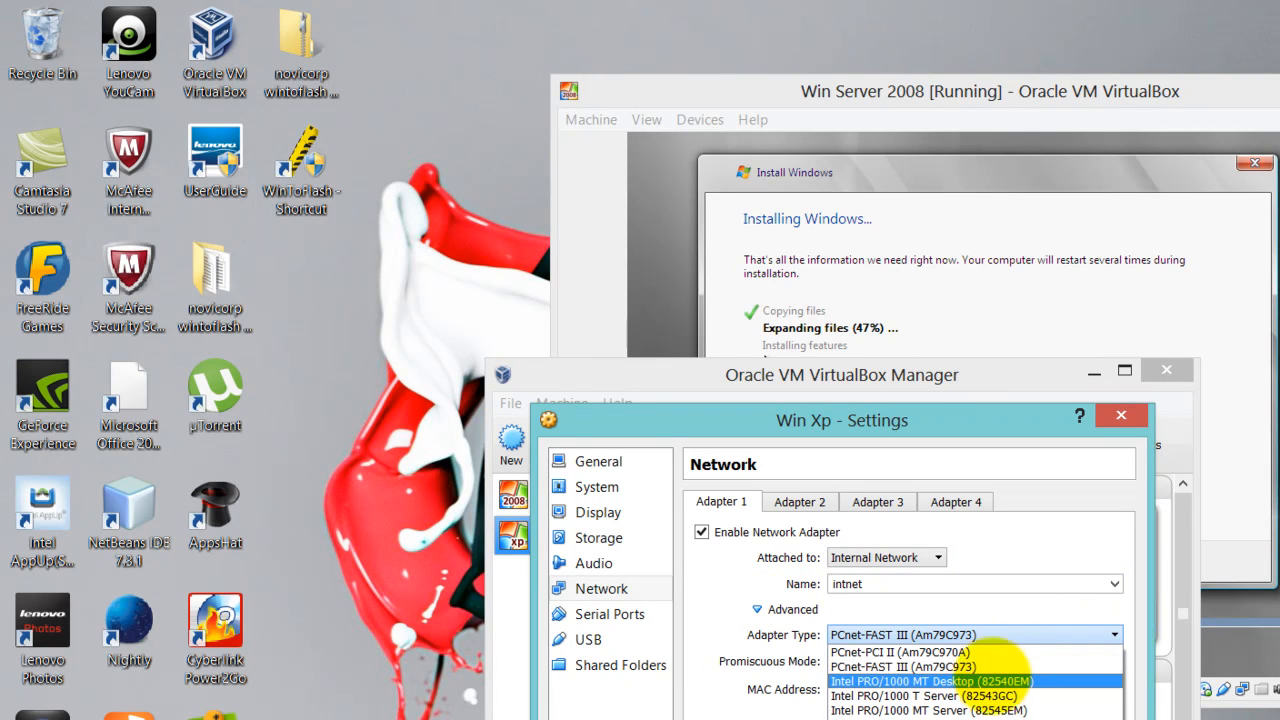
pyautogui.click(990, 681)
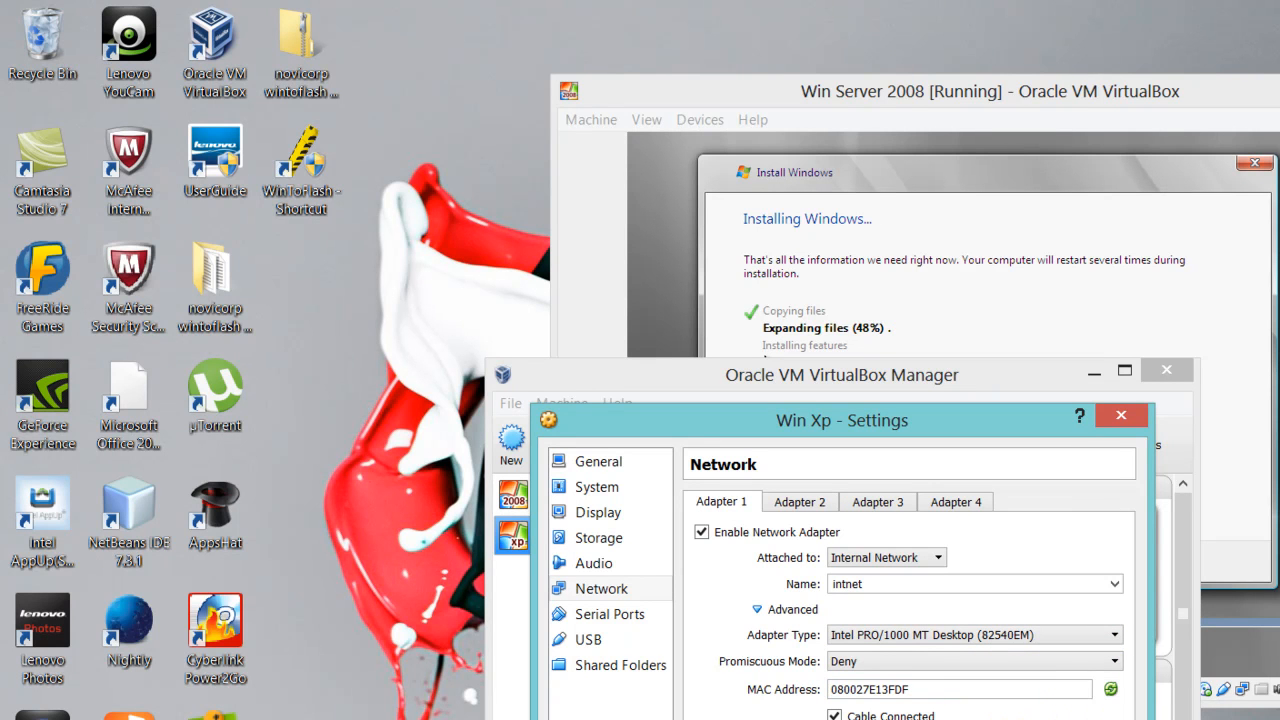
pyautogui.press('Return')
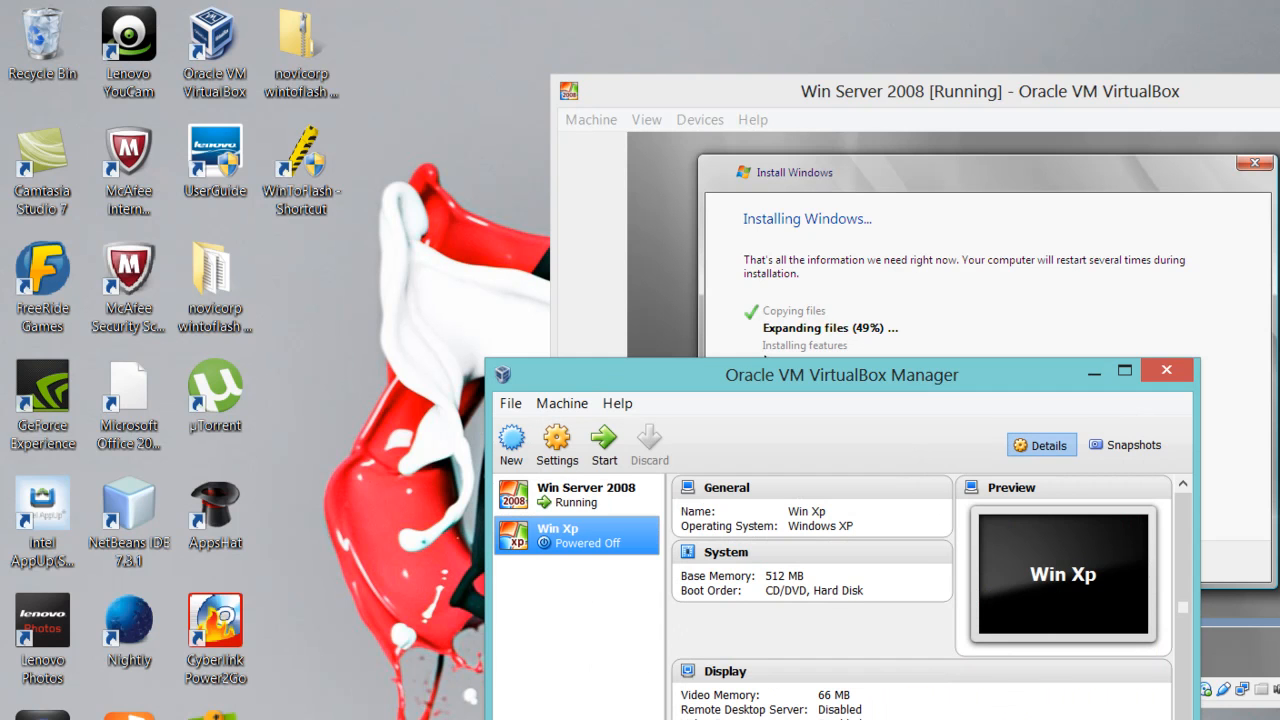
# Start the Win Xp machine and move the VirtualBox Manager to the upper left
pyautogui.click(604, 440)
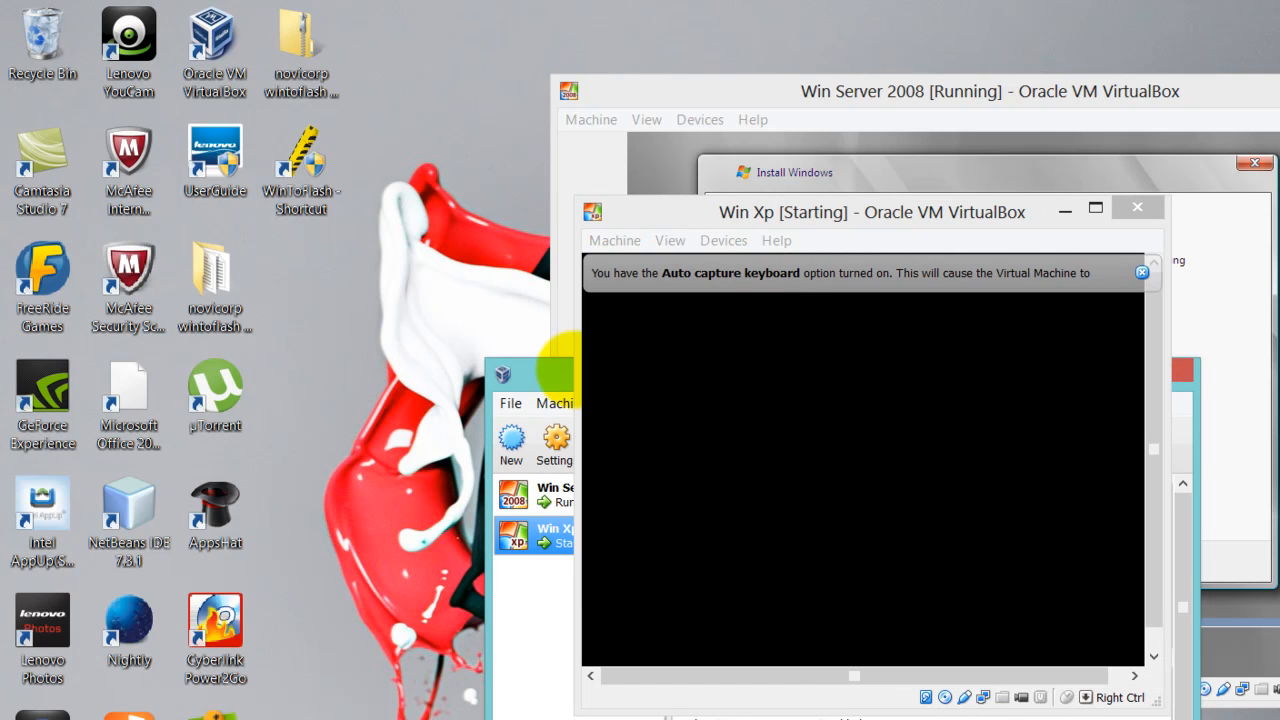
pyautogui.moveTo(545, 360); pyautogui.dragTo(104, 183)
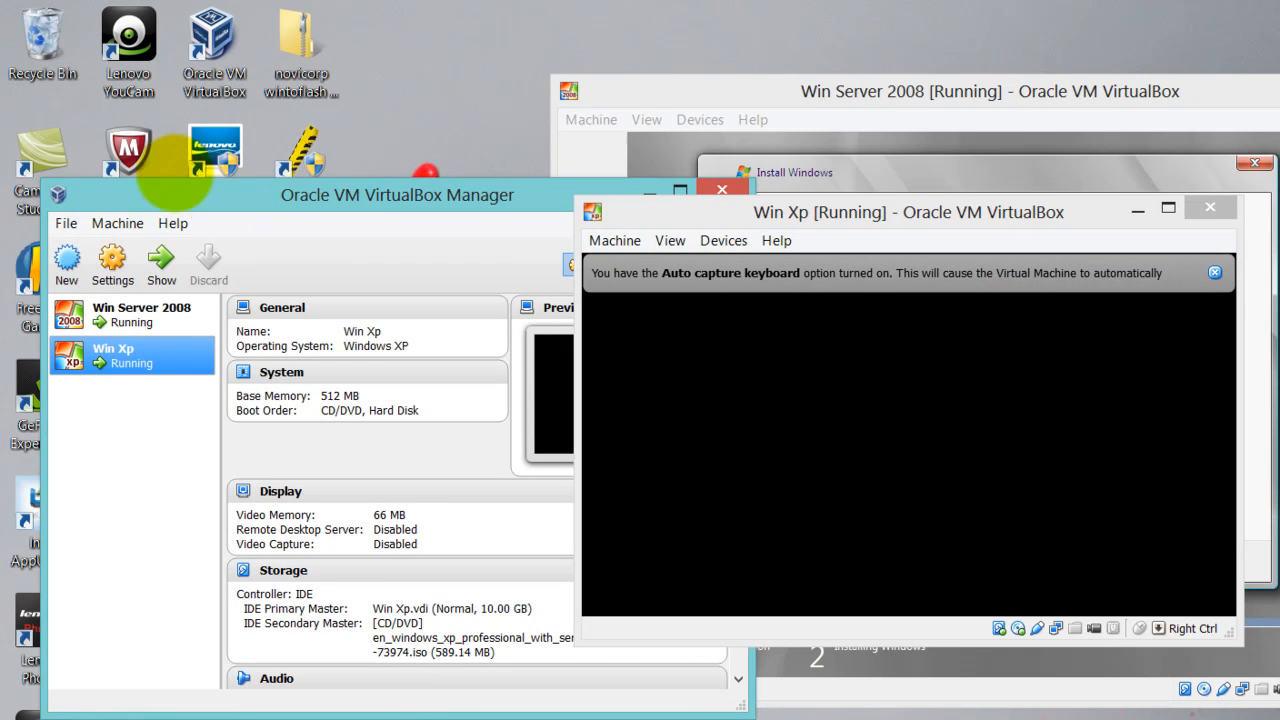
pyautogui.moveTo(225, 195); pyautogui.dragTo(121, 122)
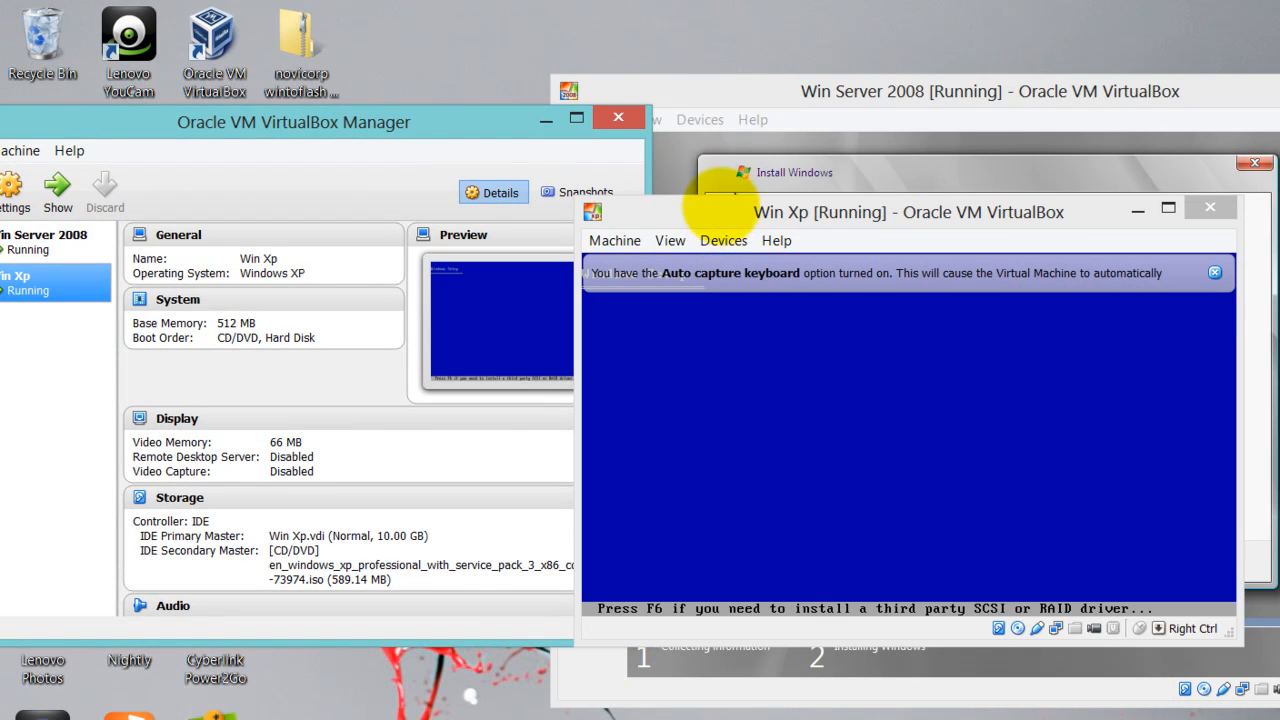
# Position the Win Xp window at the upper left and dismiss its keyboard auto-capture notice
pyautogui.click(712, 207)
pyautogui.moveTo(712, 207); pyautogui.dragTo(215, 150)
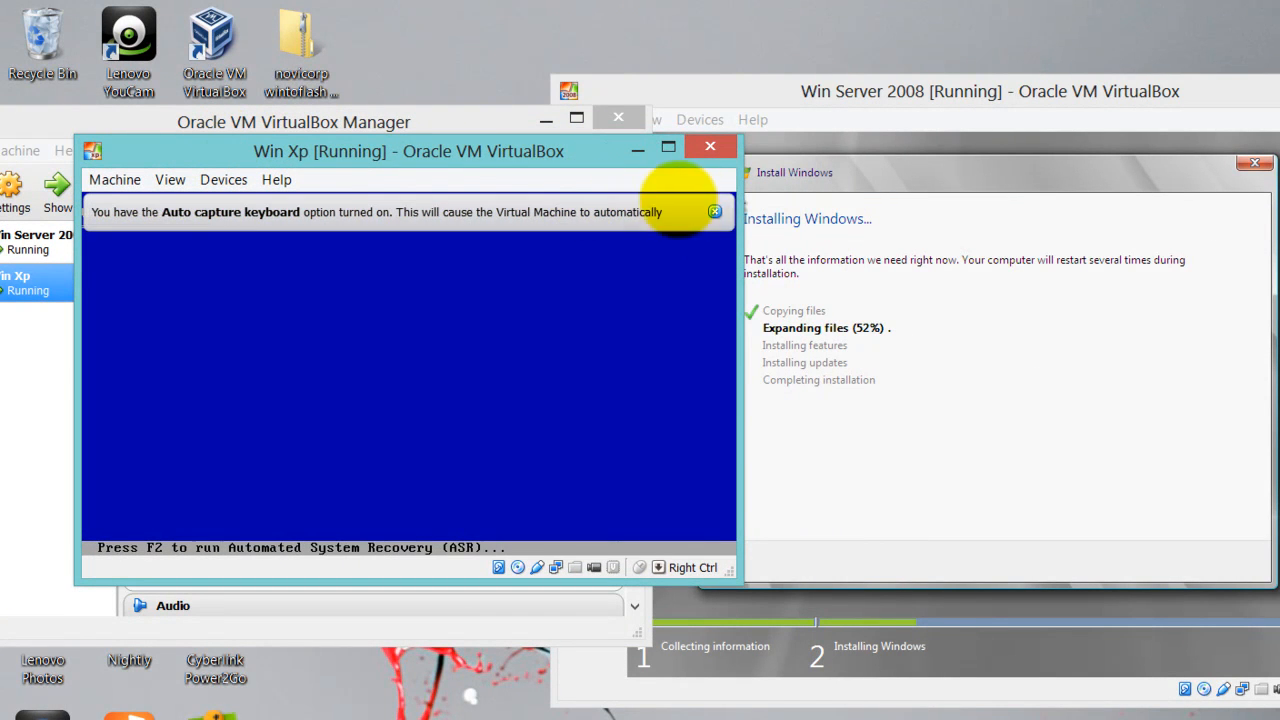
pyautogui.click(714, 211)
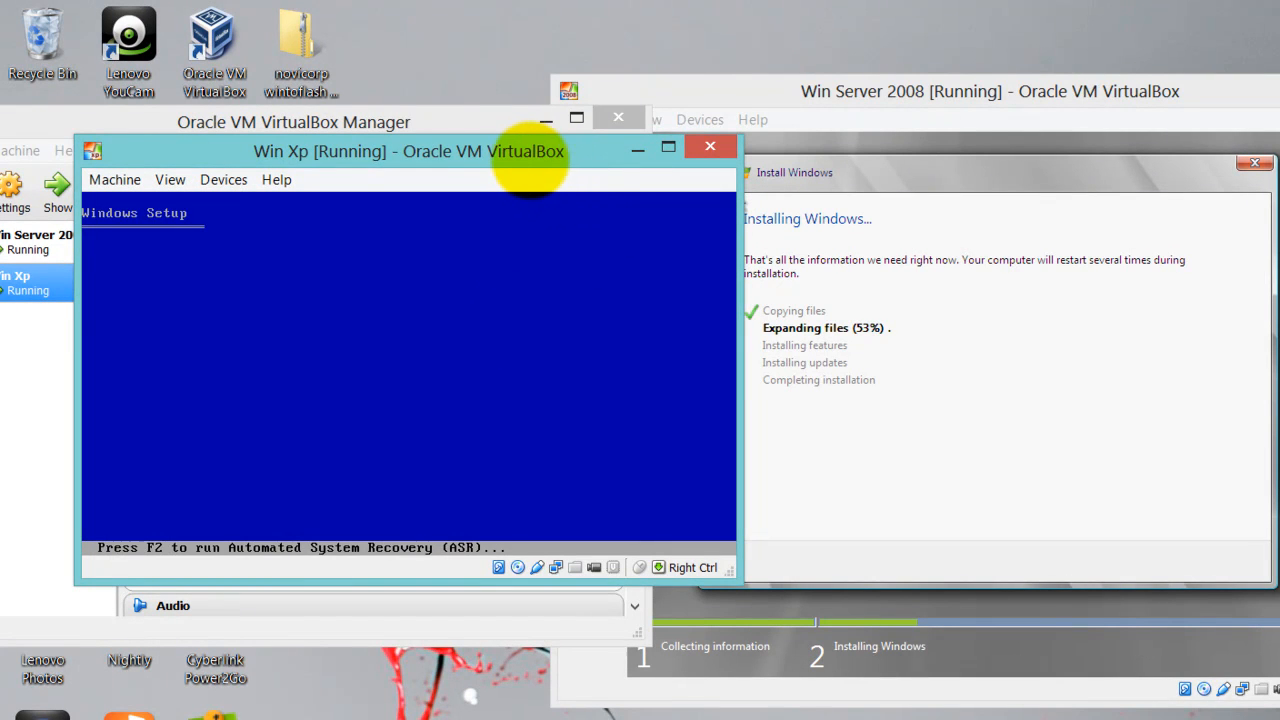
pyautogui.moveTo(518, 158); pyautogui.dragTo(461, 136)
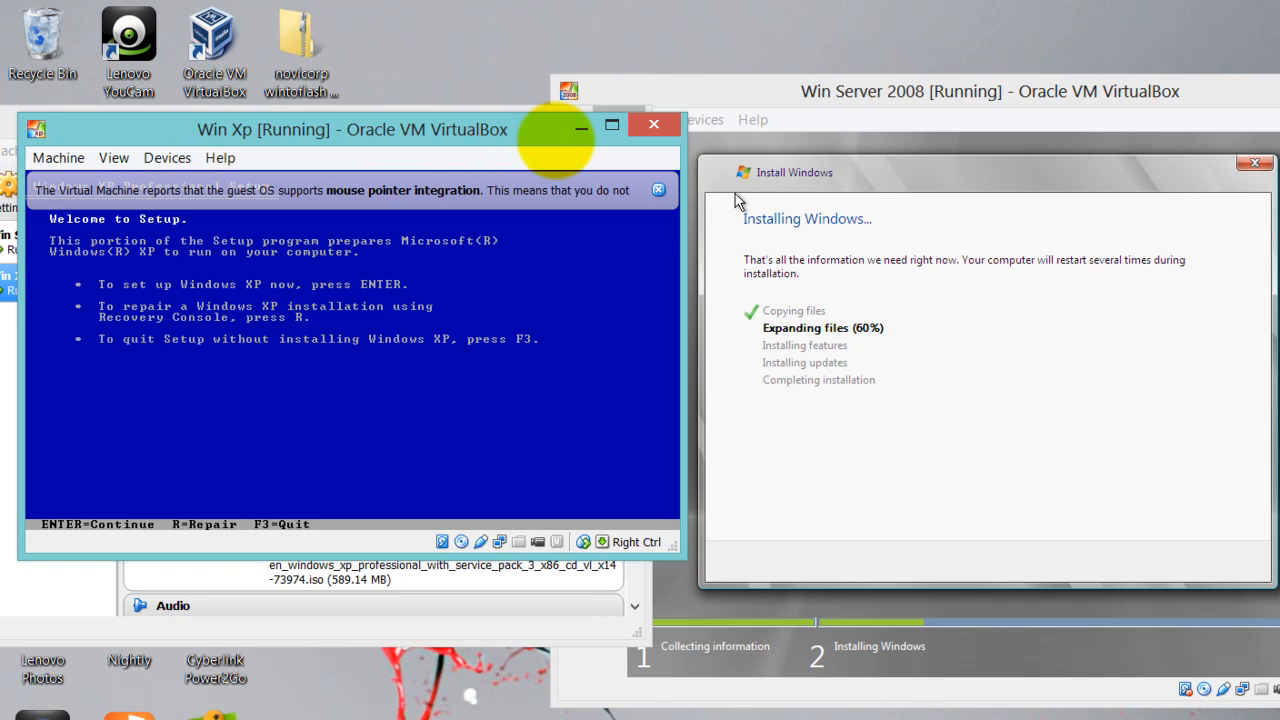
# Begin Windows XP setup, accept the licence with F8, and choose the unpartitioned disk space
pyautogui.click(658, 189)
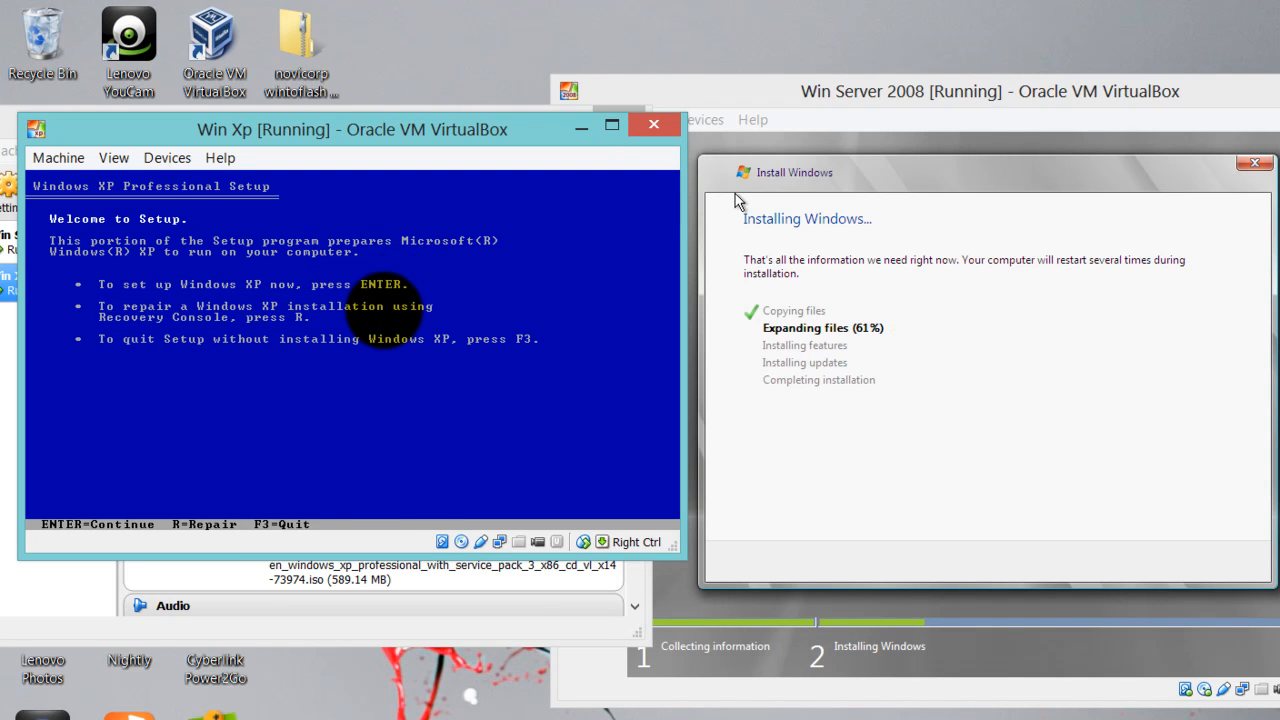
pyautogui.press('Return')
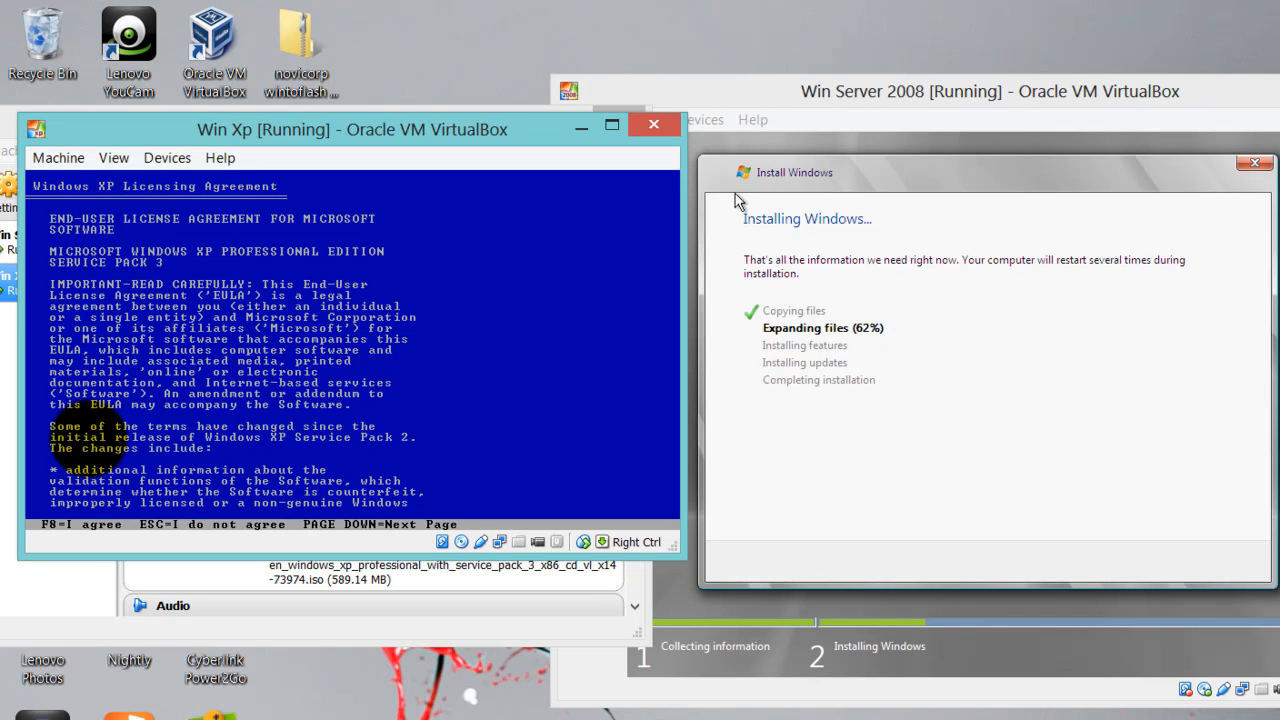
pyautogui.press('F8')
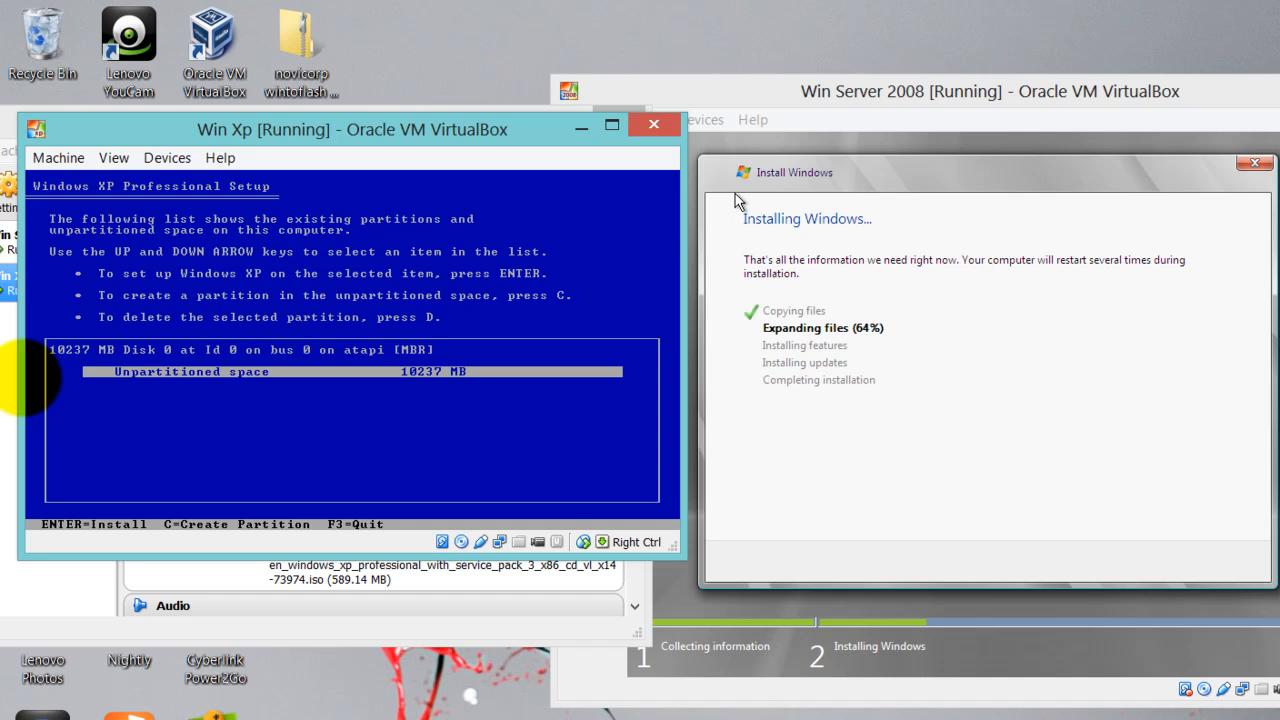
pyautogui.press('Return')
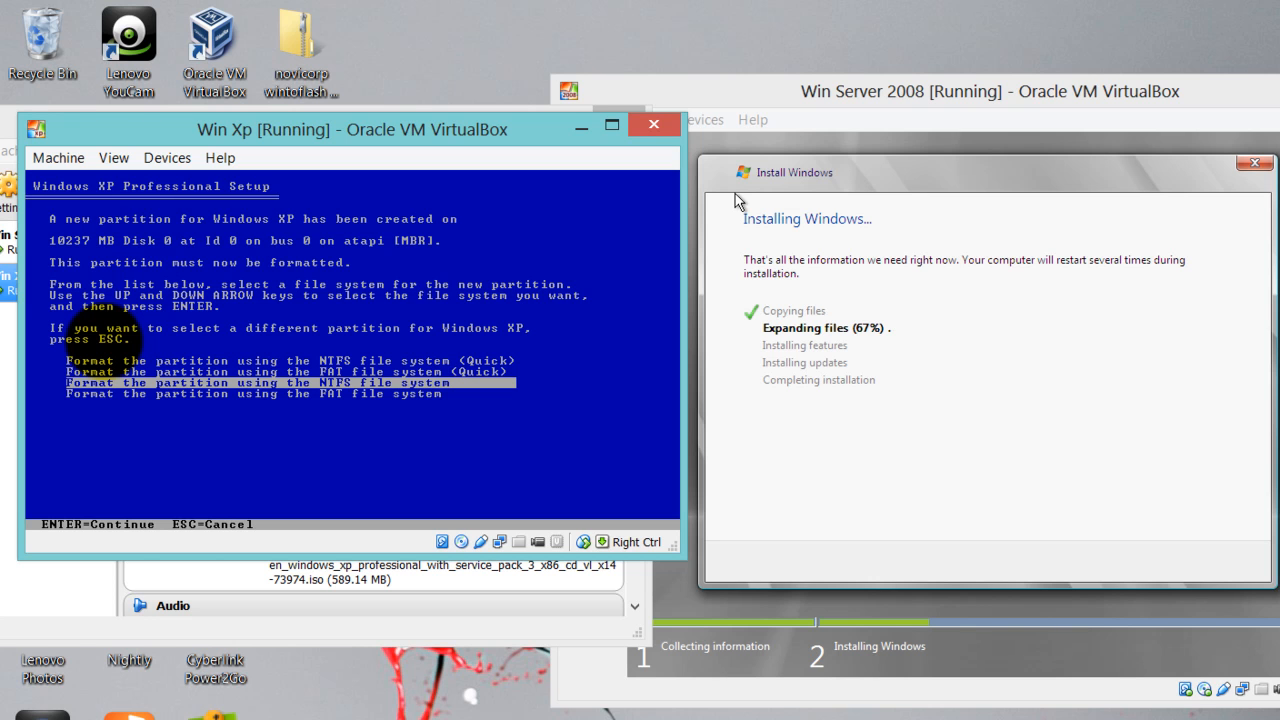
# Format the new partition as NTFS (Quick), then move the XP window aside and the Manager up
pyautogui.press('Up')
pyautogui.press('Up')
pyautogui.press('Return')
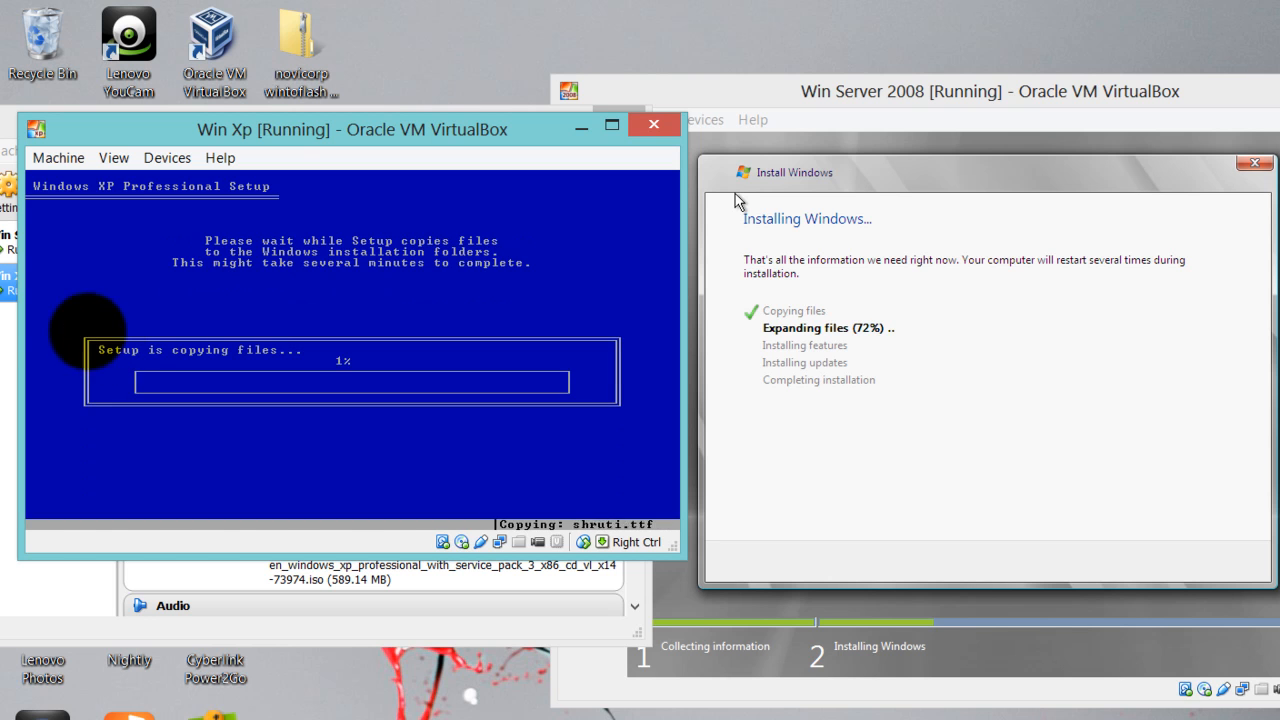
pyautogui.moveTo(272, 127); pyautogui.dragTo(905, 580)
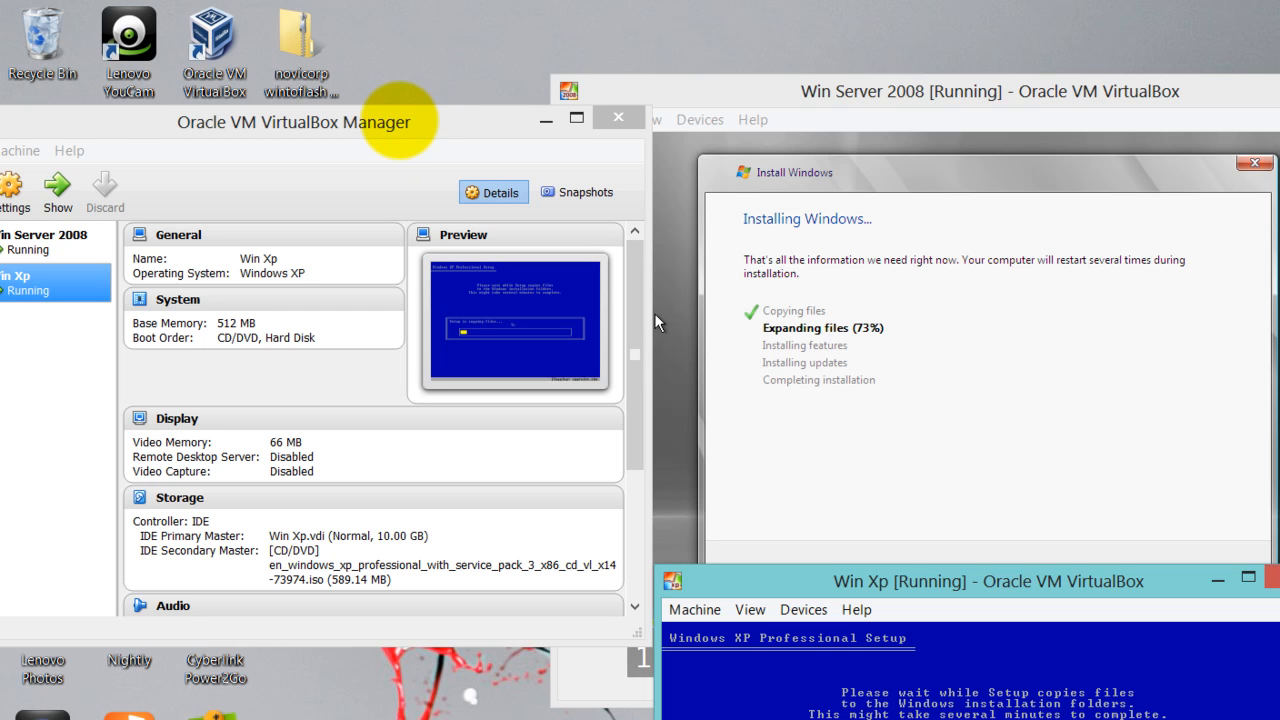
pyautogui.moveTo(400, 120); pyautogui.dragTo(508, 87)
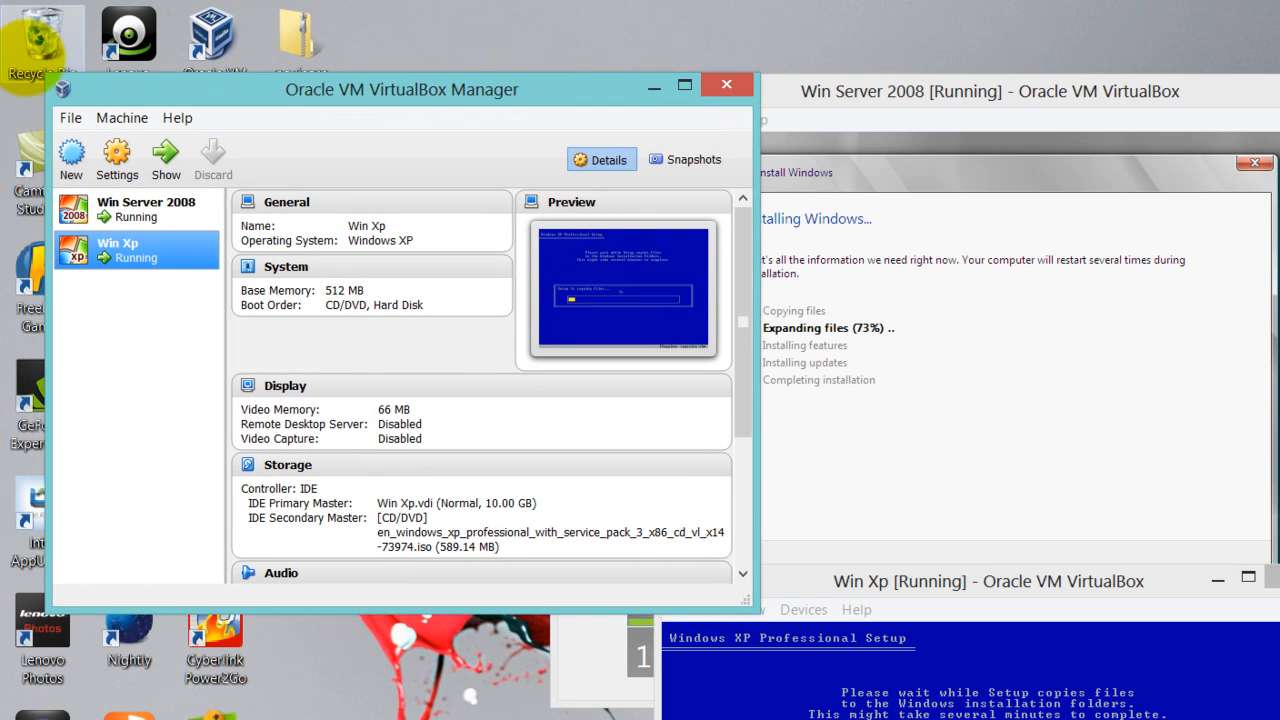
# Start a new virtual machine named 'Win 7' with version Windows 7
pyautogui.click(70, 155)
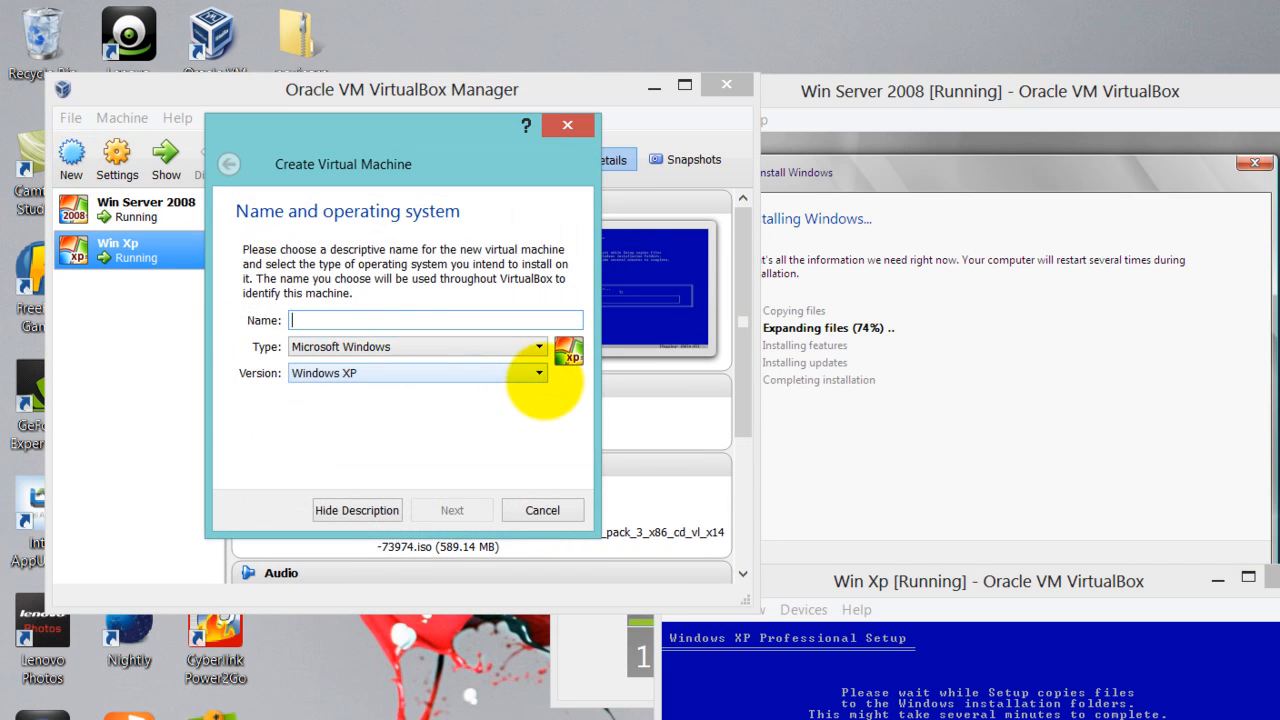
pyautogui.click(539, 373)
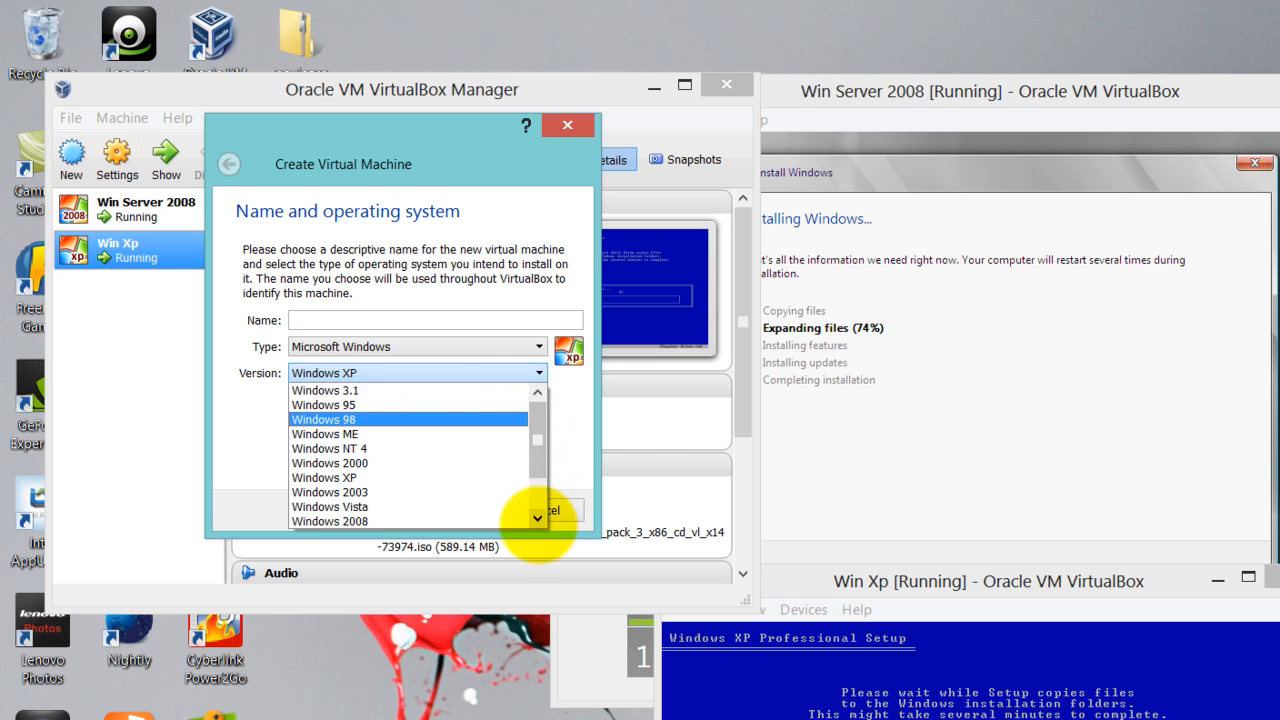
pyautogui.click(537, 517)
pyautogui.click(358, 506)
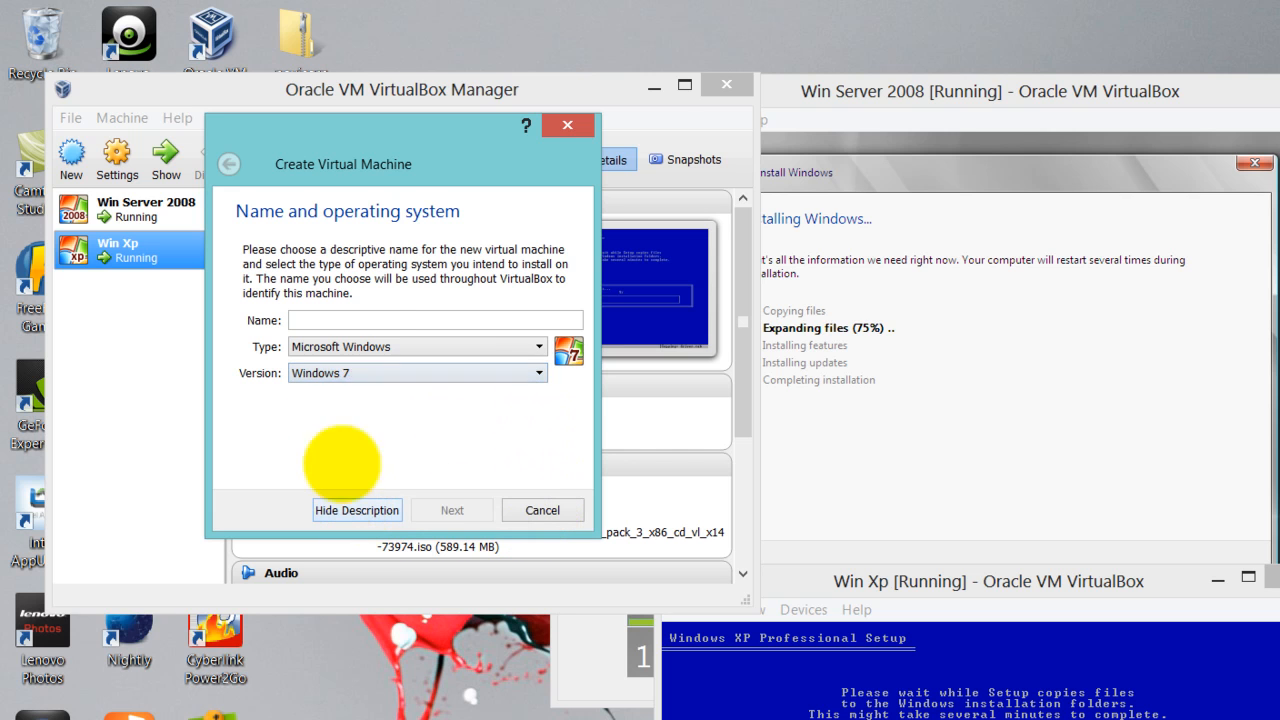
pyautogui.click(340, 319)
pyautogui.write('Win 7')
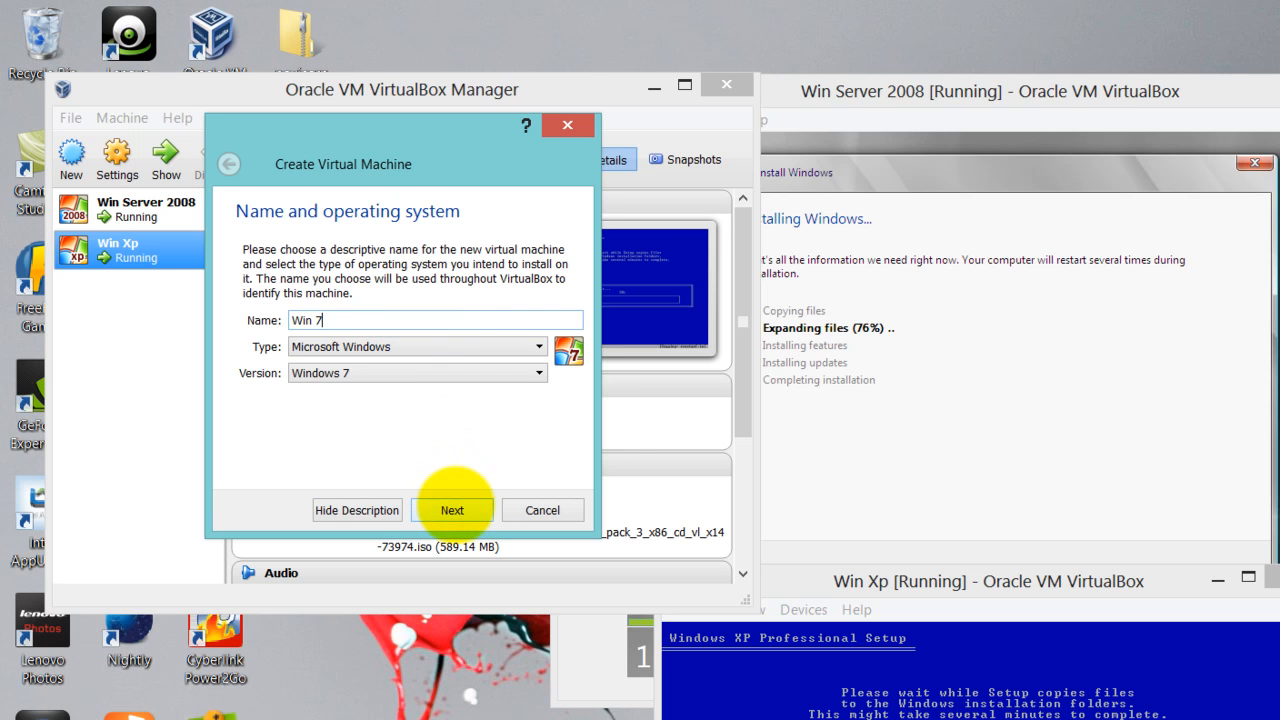
pyautogui.click(452, 510)
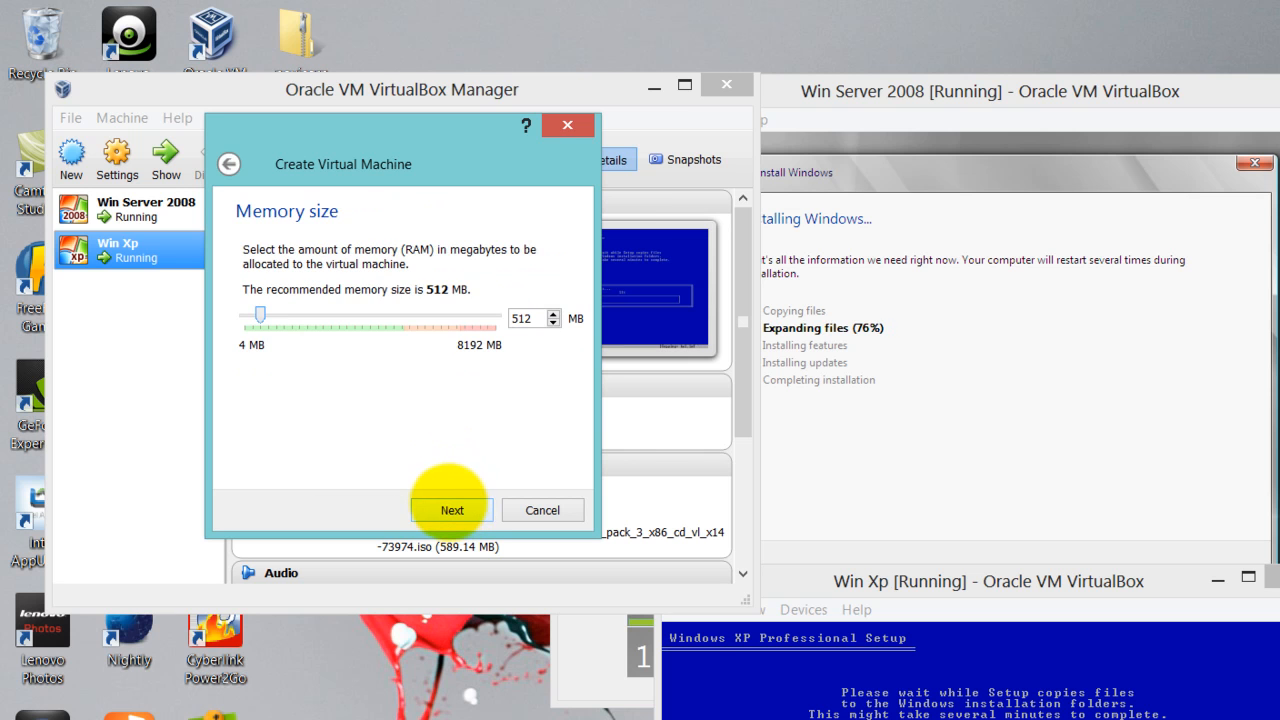
# Keep 512 MB memory and create a 25 GB dynamically allocated VDI disk for Win 7
pyautogui.click(452, 508)
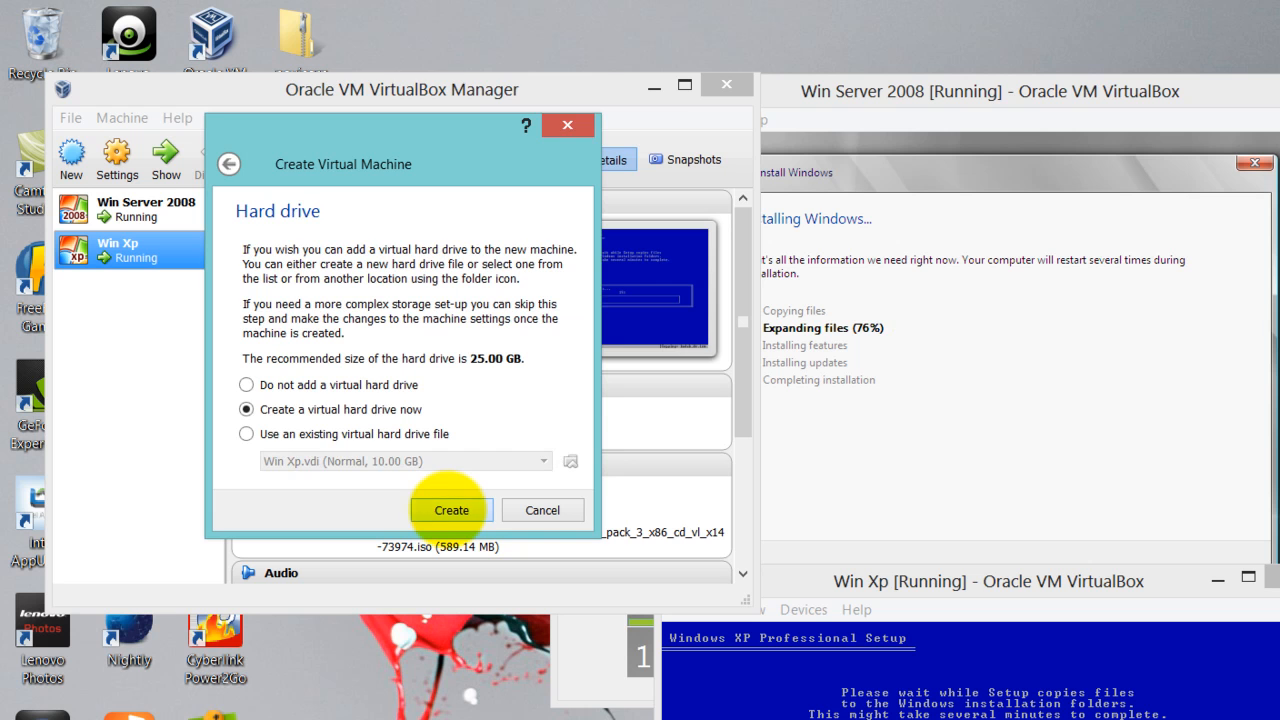
pyautogui.click(451, 510)
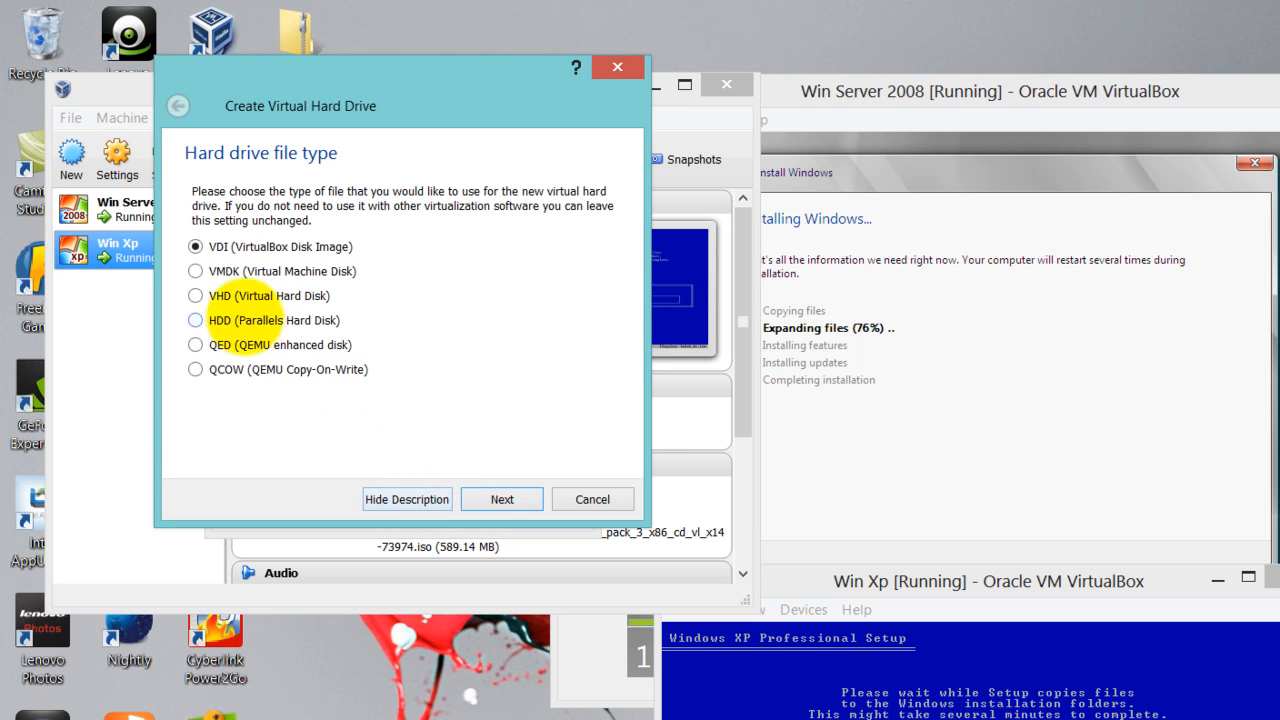
pyautogui.click(502, 499)
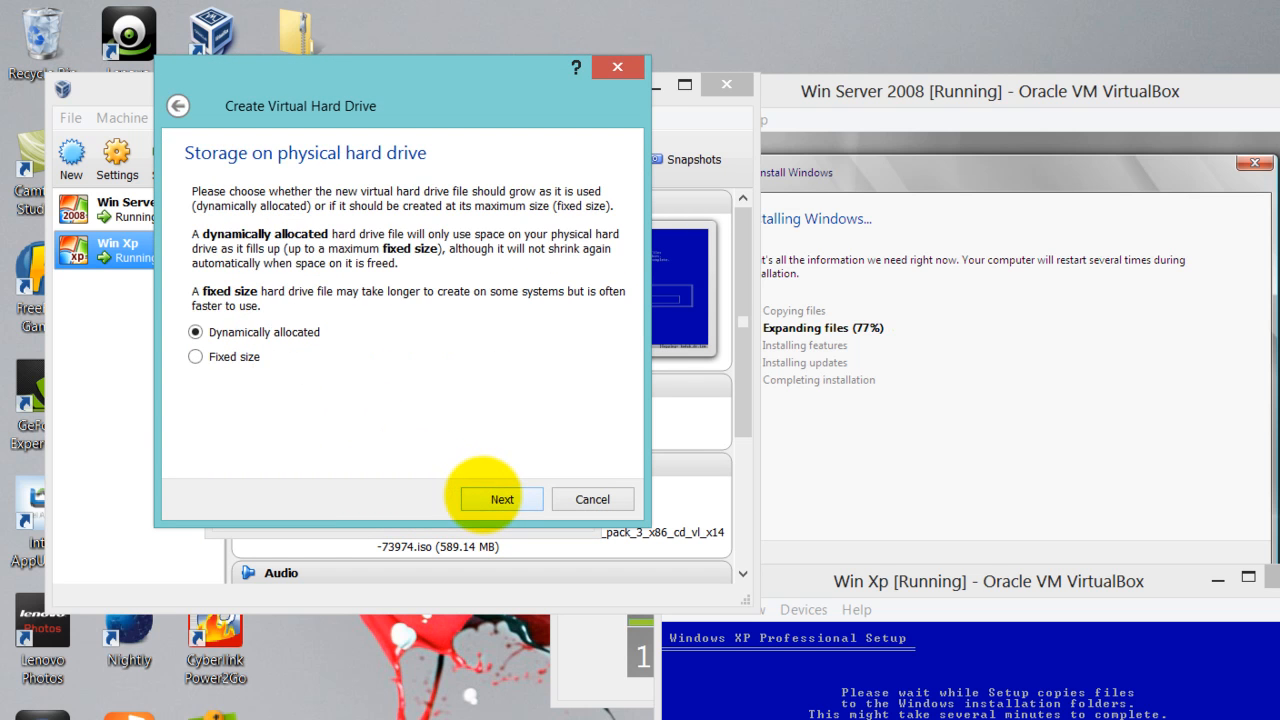
pyautogui.click(490, 497)
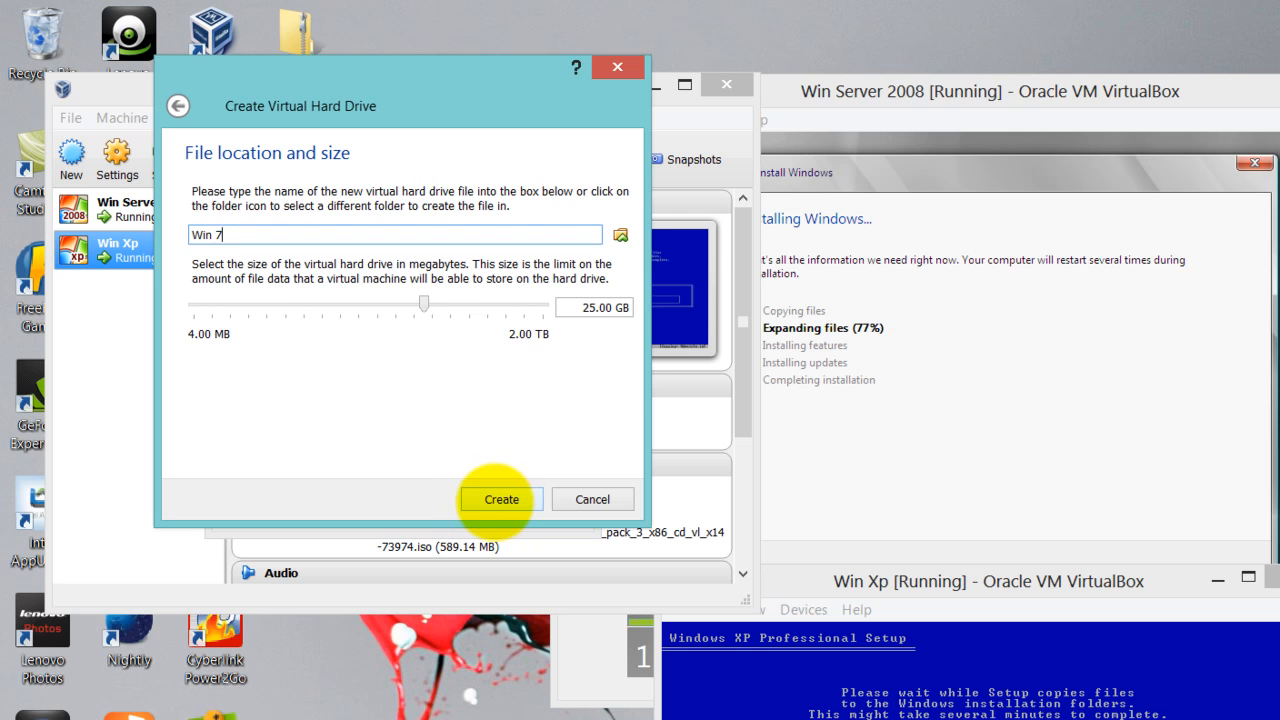
pyautogui.click(501, 499)
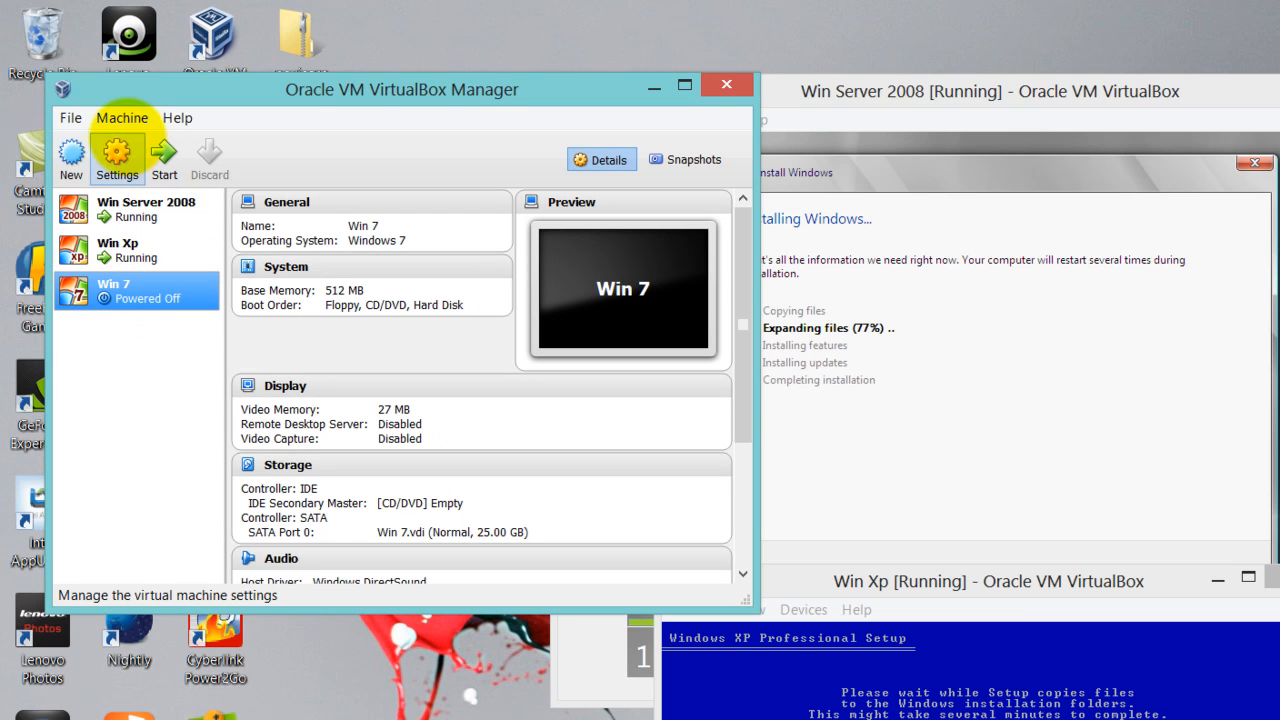
# Load the Windows 7 Enterprise SP1 x86 ISO into Win 7's empty IDE CD/DVD drive
pyautogui.click(117, 152)
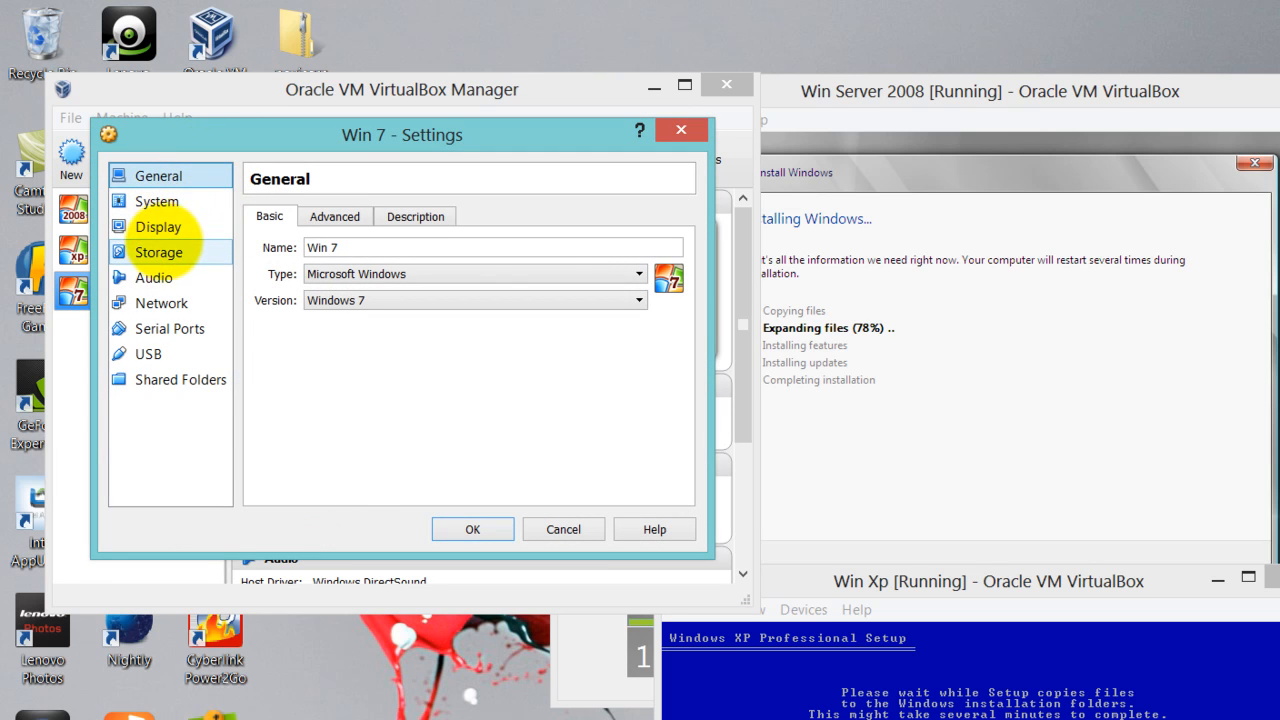
pyautogui.click(183, 251)
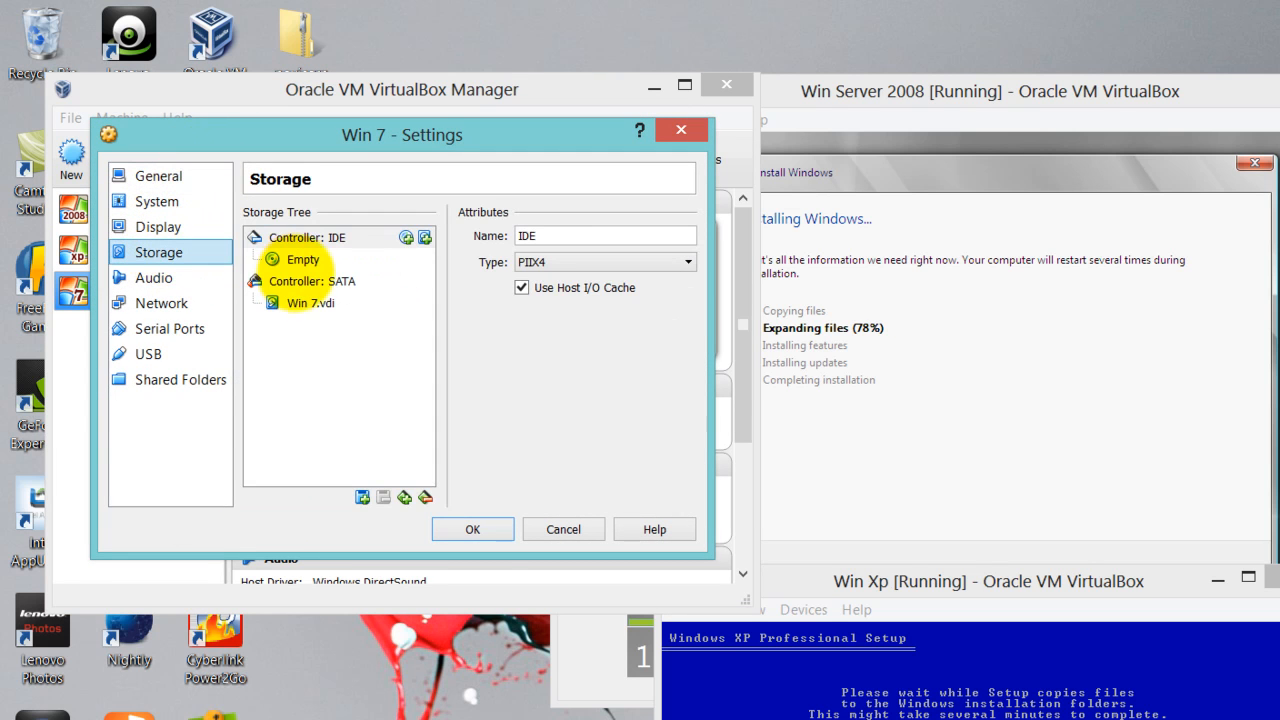
pyautogui.click(302, 260)
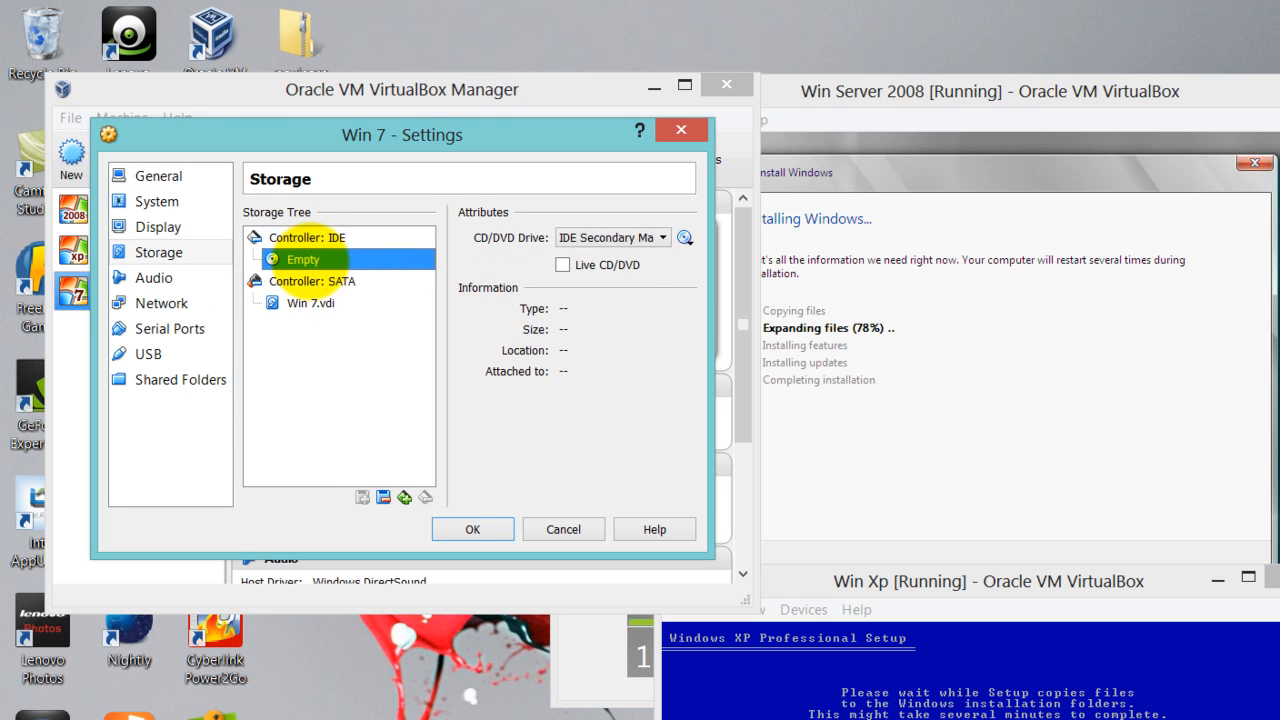
pyautogui.click(685, 237)
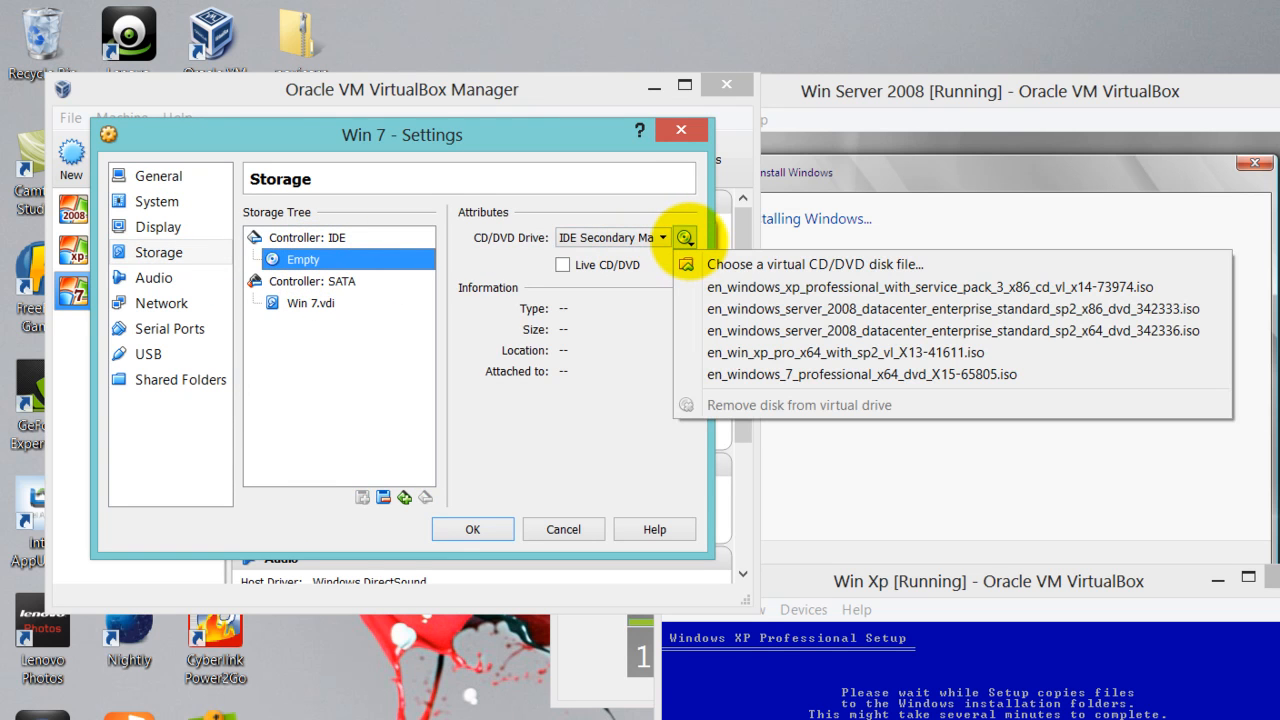
pyautogui.click(705, 260)
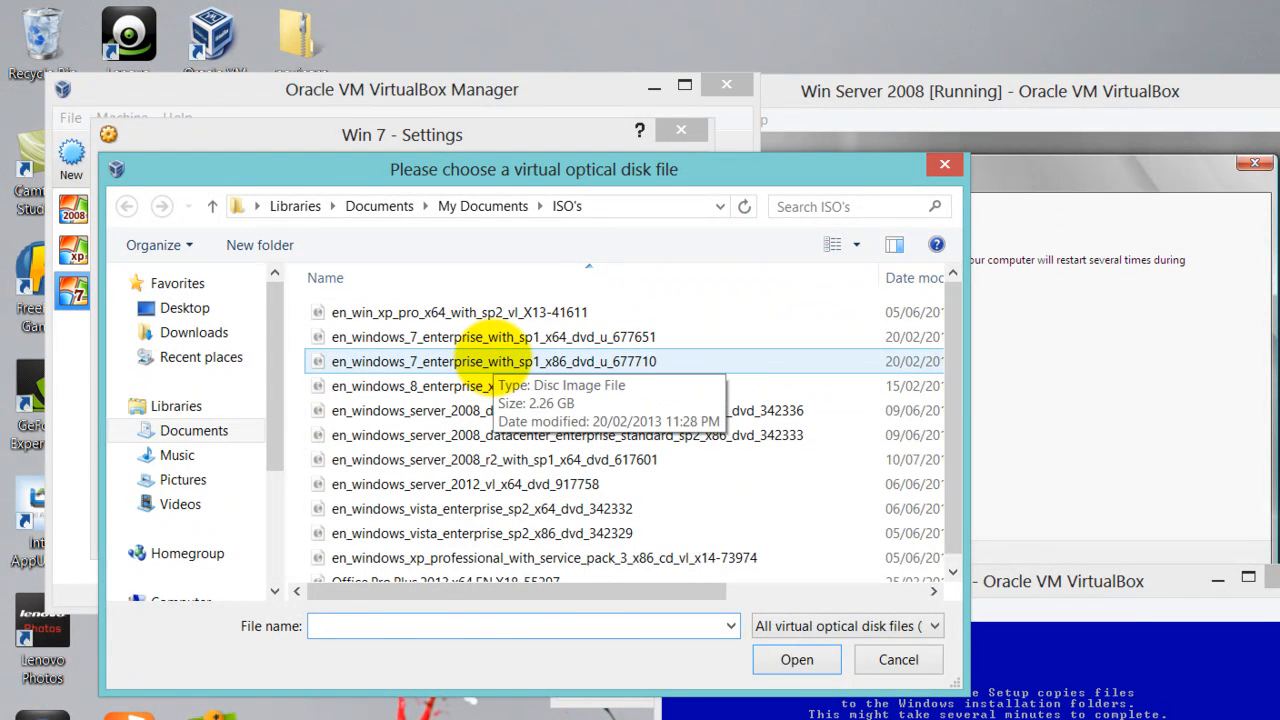
pyautogui.click(492, 361)
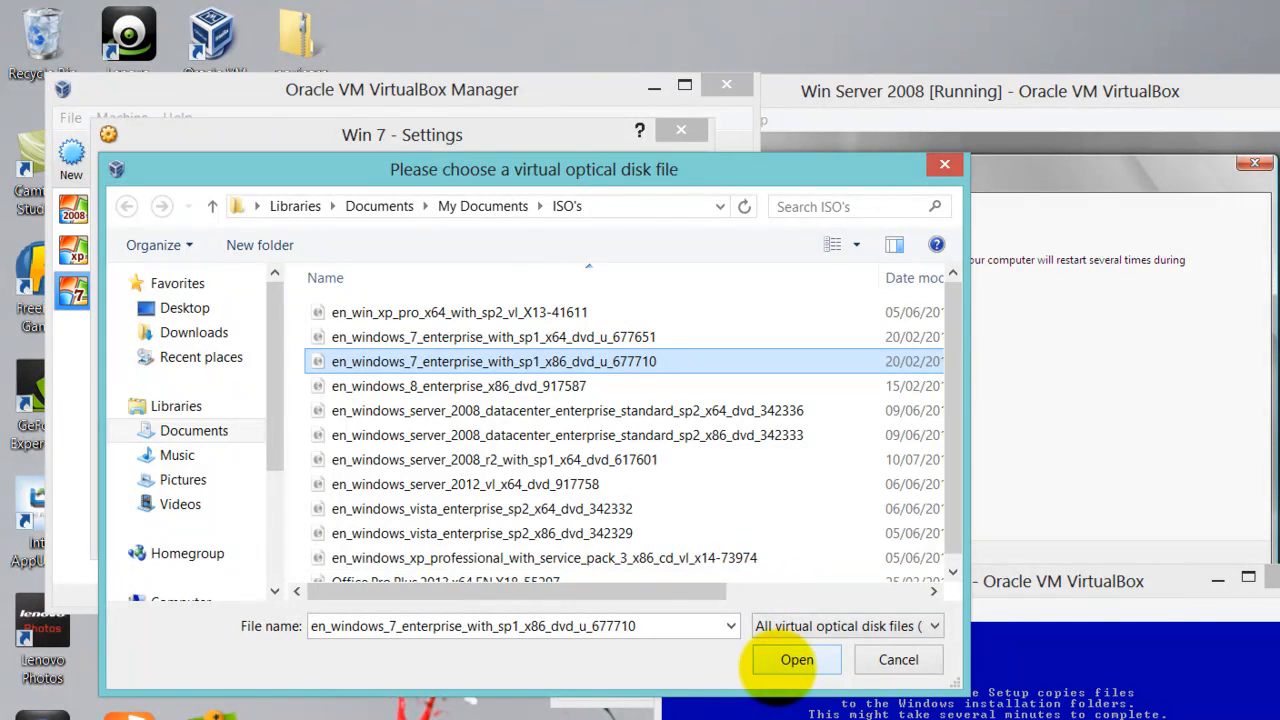
pyautogui.click(797, 659)
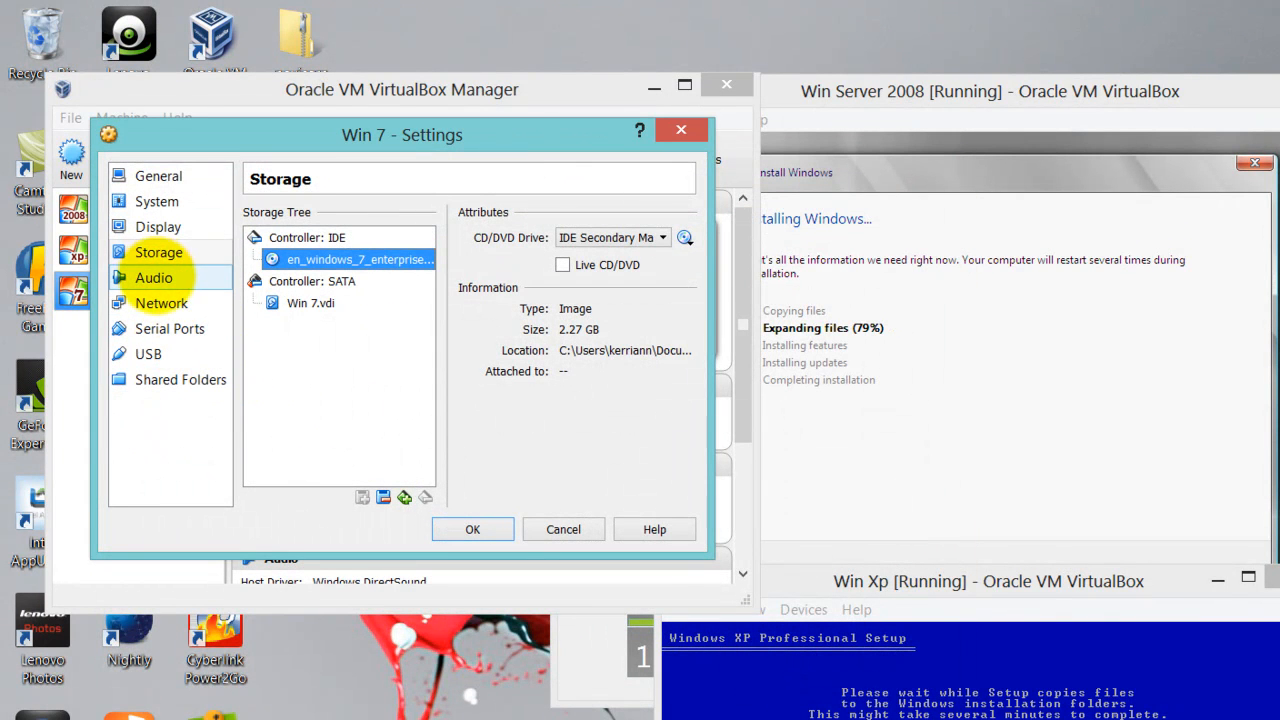
# Raise Win 7's video memory, leave Adapter 1 attached to NAT, and save the settings
pyautogui.click(170, 224)
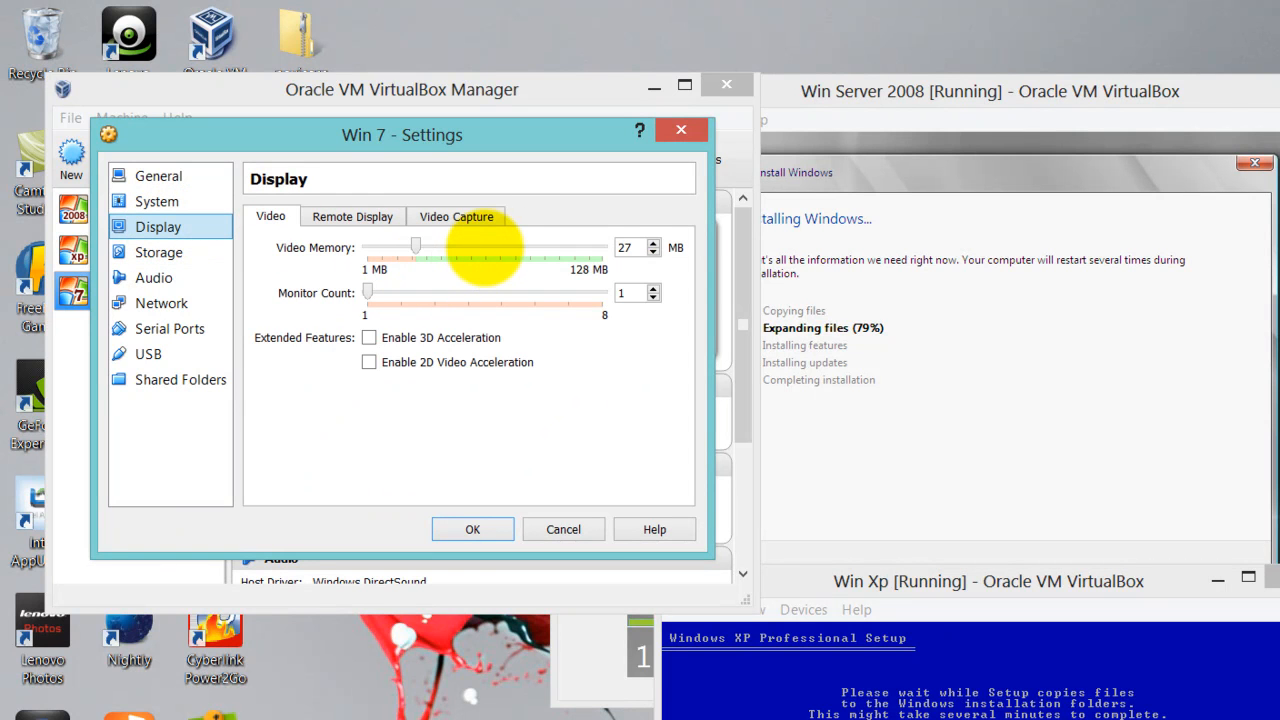
pyautogui.click(483, 247)
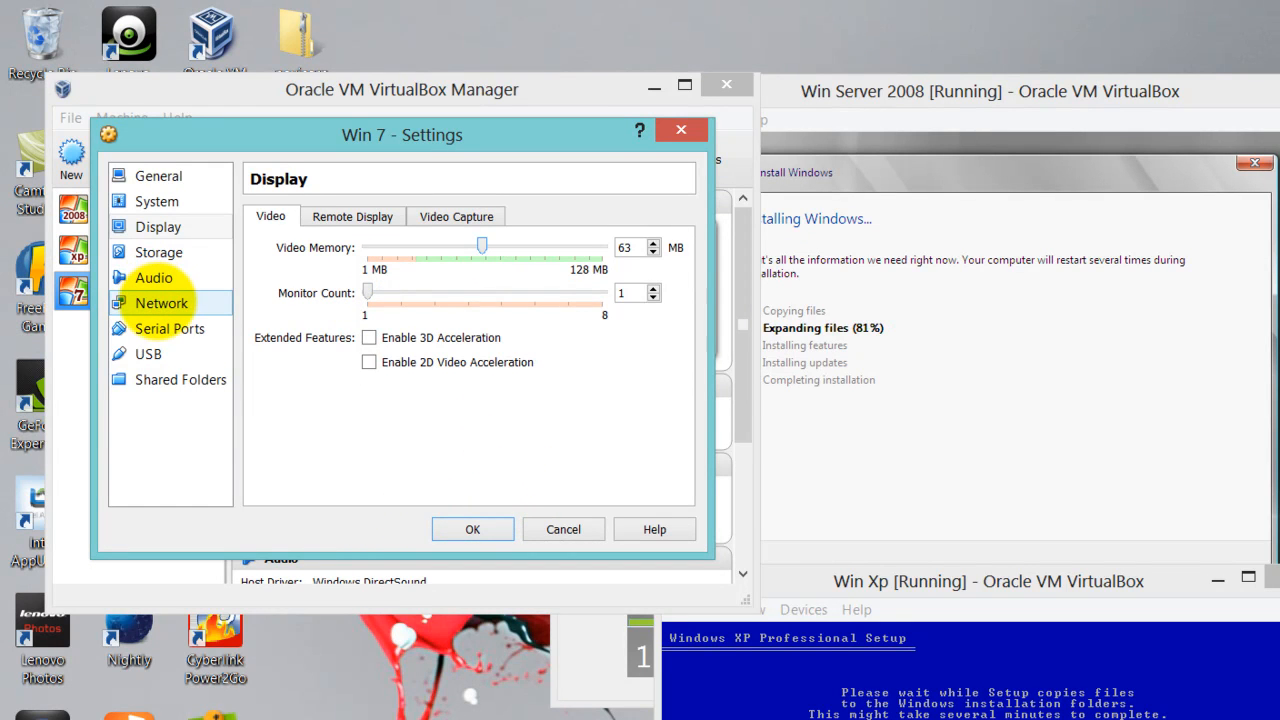
pyautogui.click(160, 302)
pyautogui.click(432, 273)
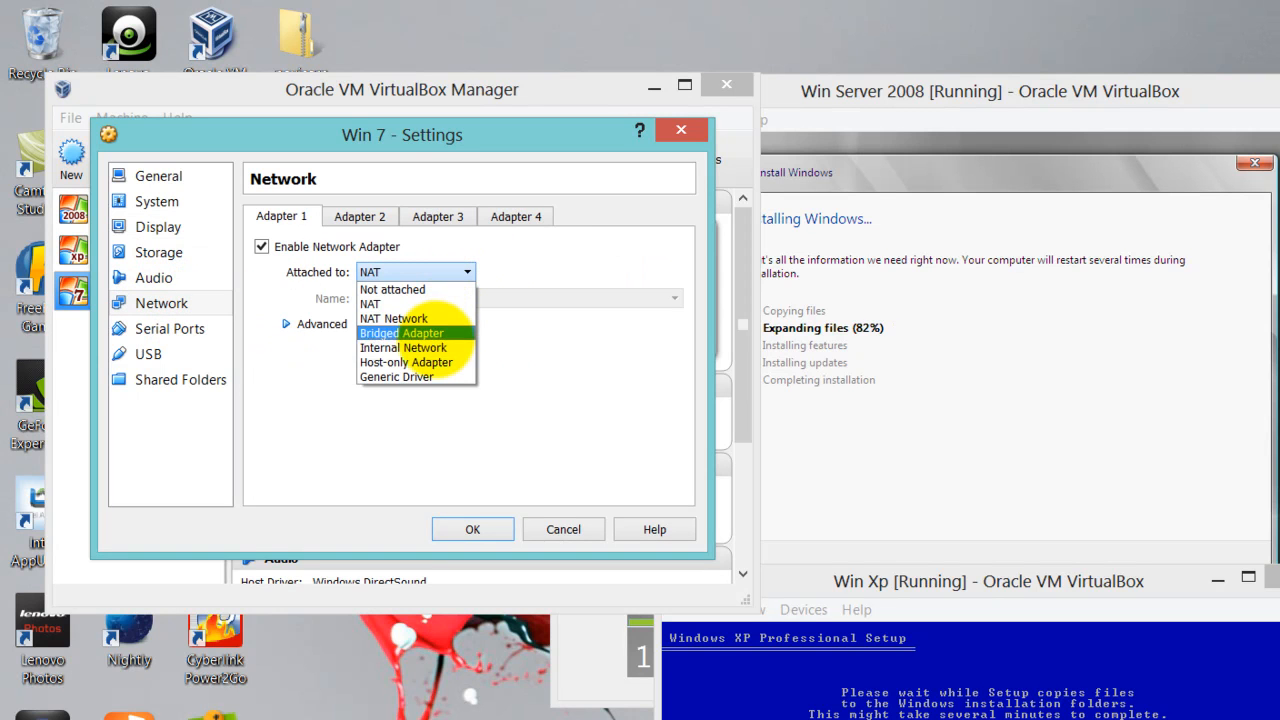
pyautogui.click(405, 347)
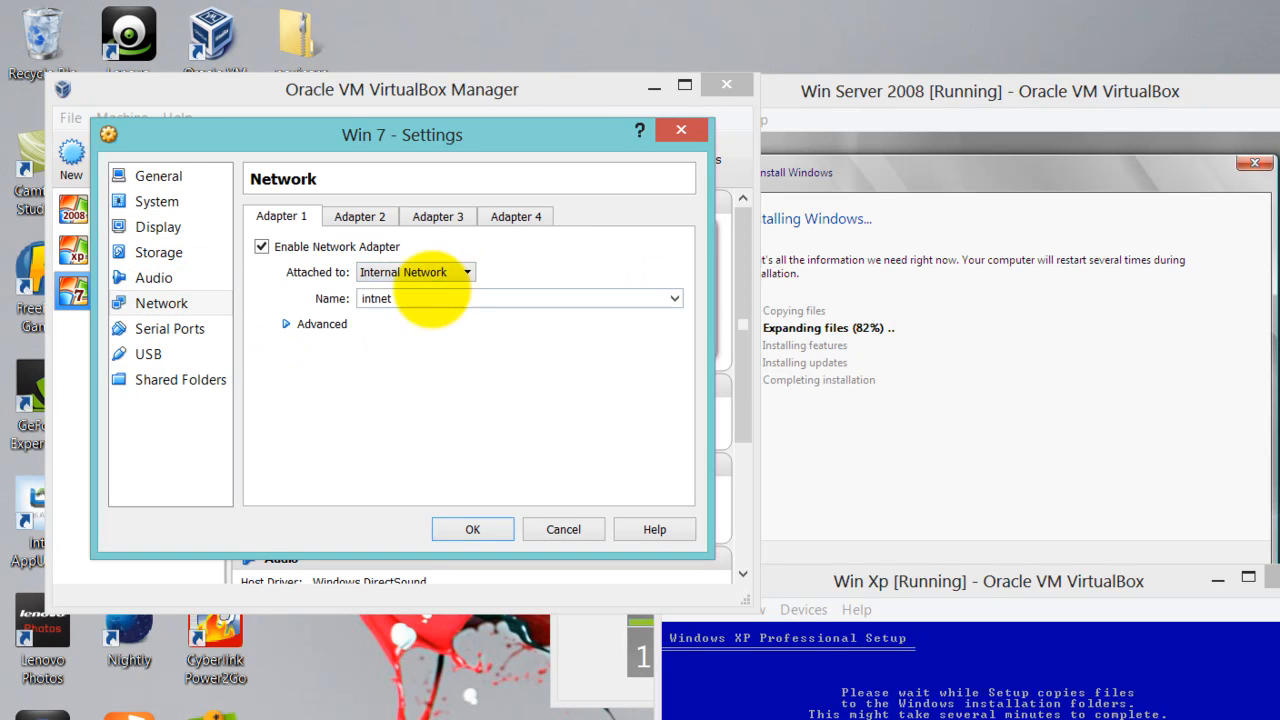
pyautogui.click(466, 272)
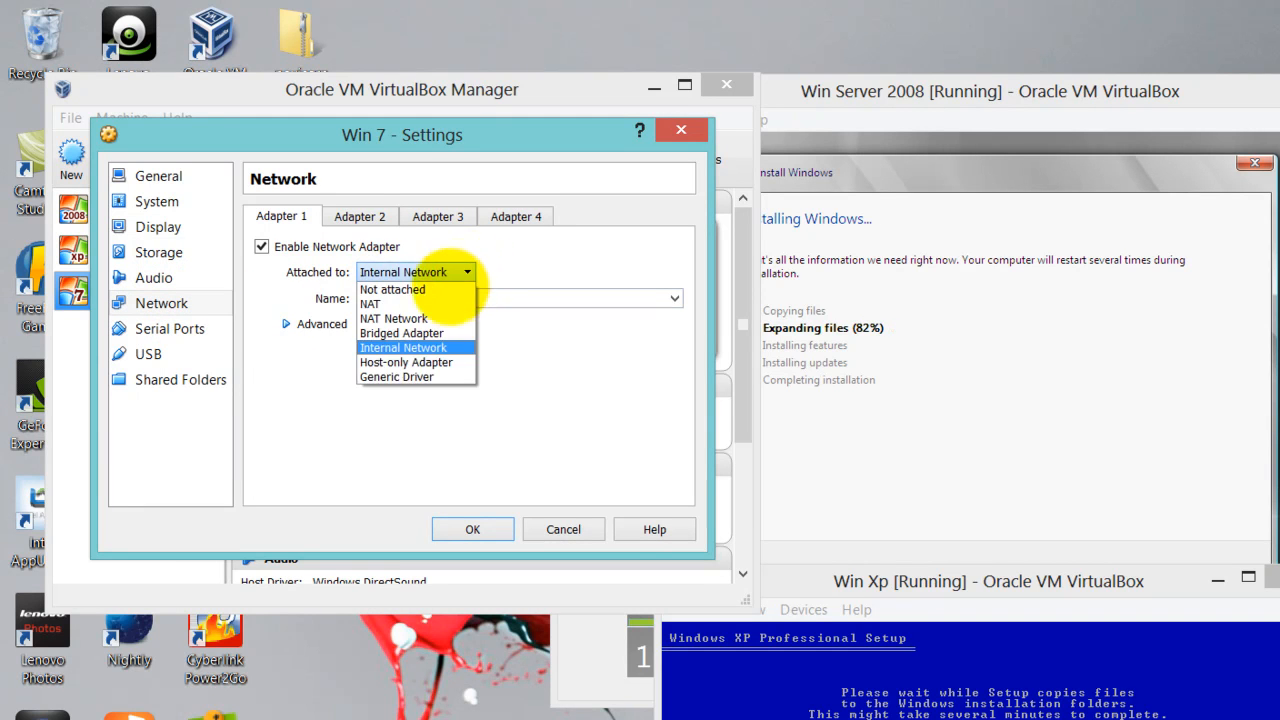
pyautogui.click(428, 303)
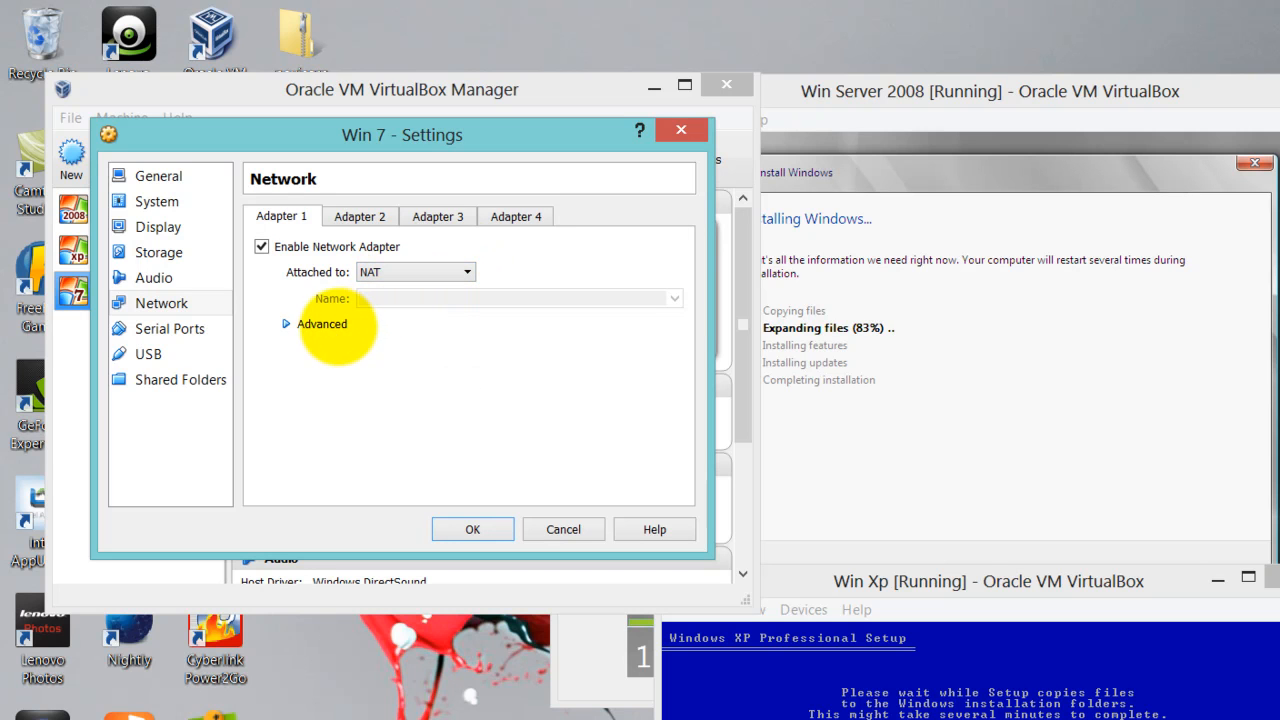
pyautogui.click(335, 323)
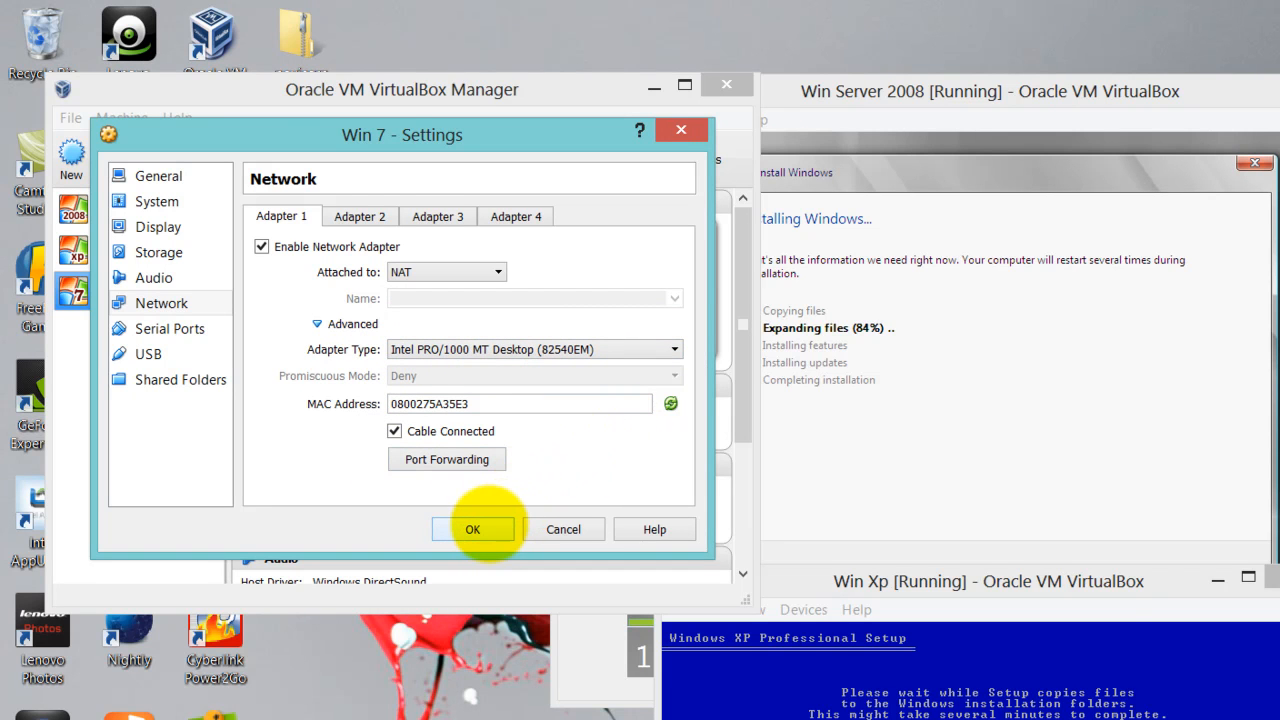
pyautogui.click(473, 529)
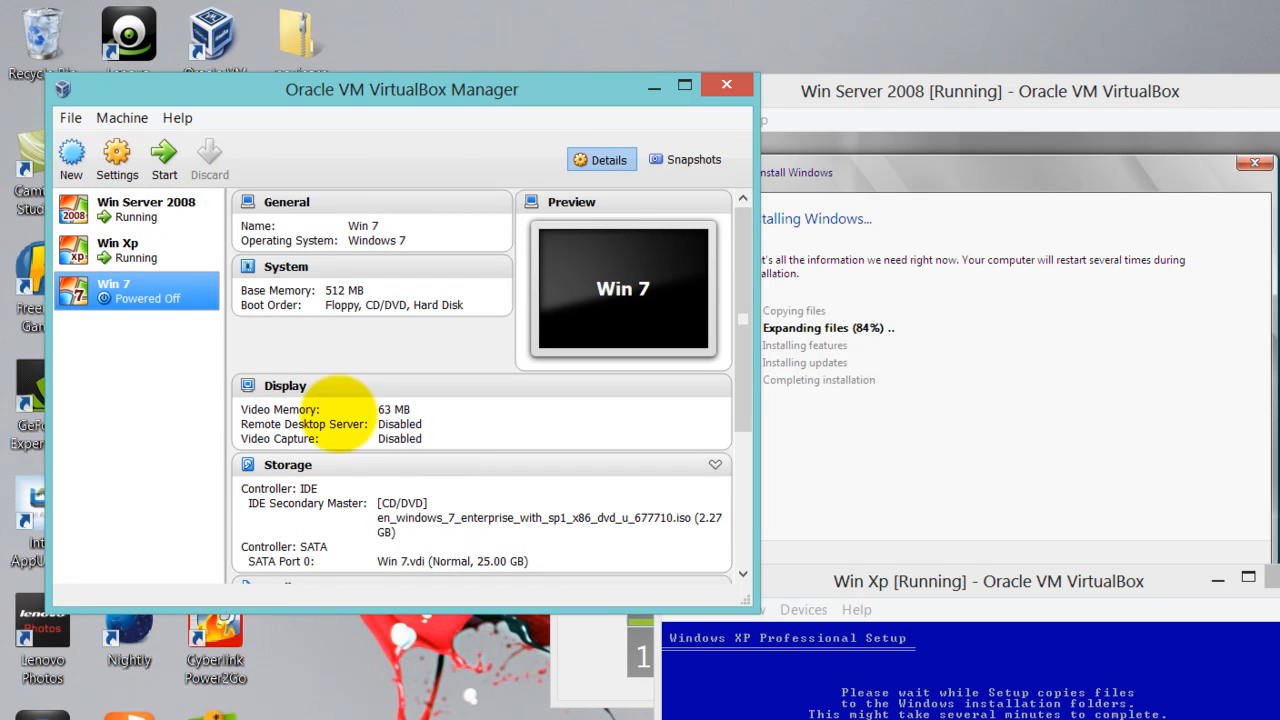
# Start Win 7, minimise the Manager, dismiss both notice bars and move its window left
pyautogui.click(164, 158)
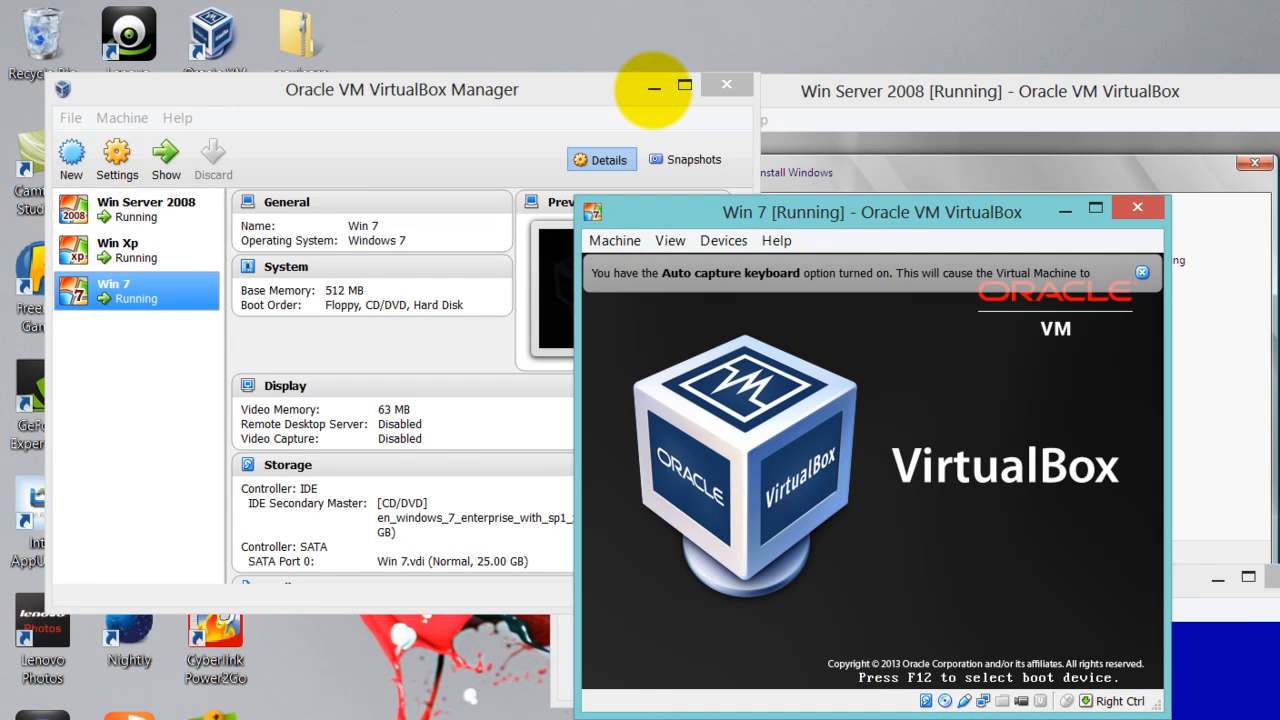
pyautogui.click(654, 87)
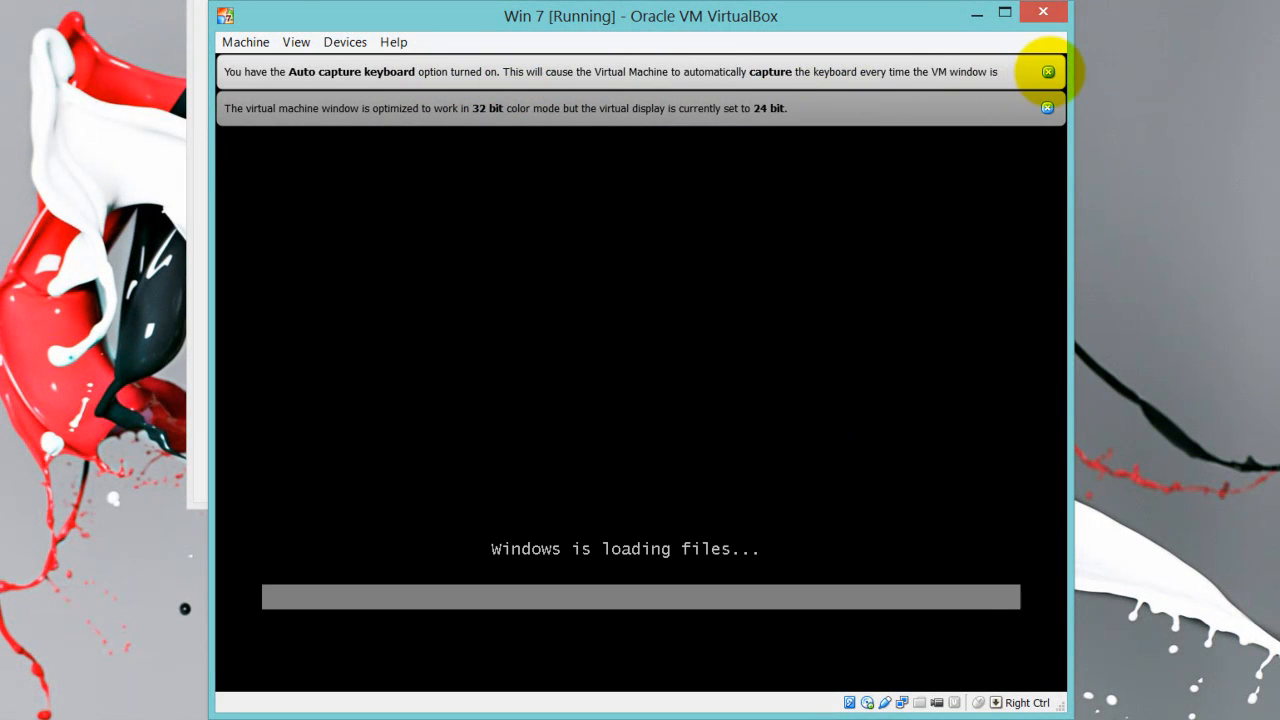
pyautogui.click(1047, 71)
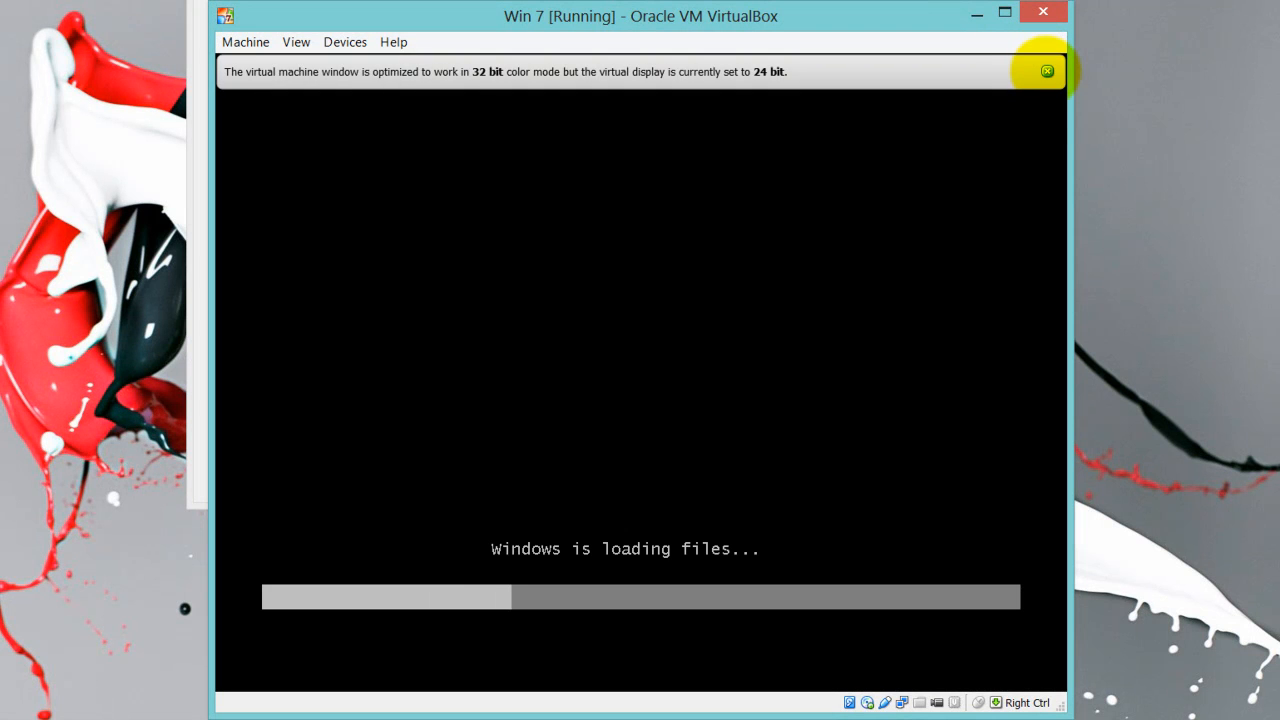
pyautogui.click(1047, 71)
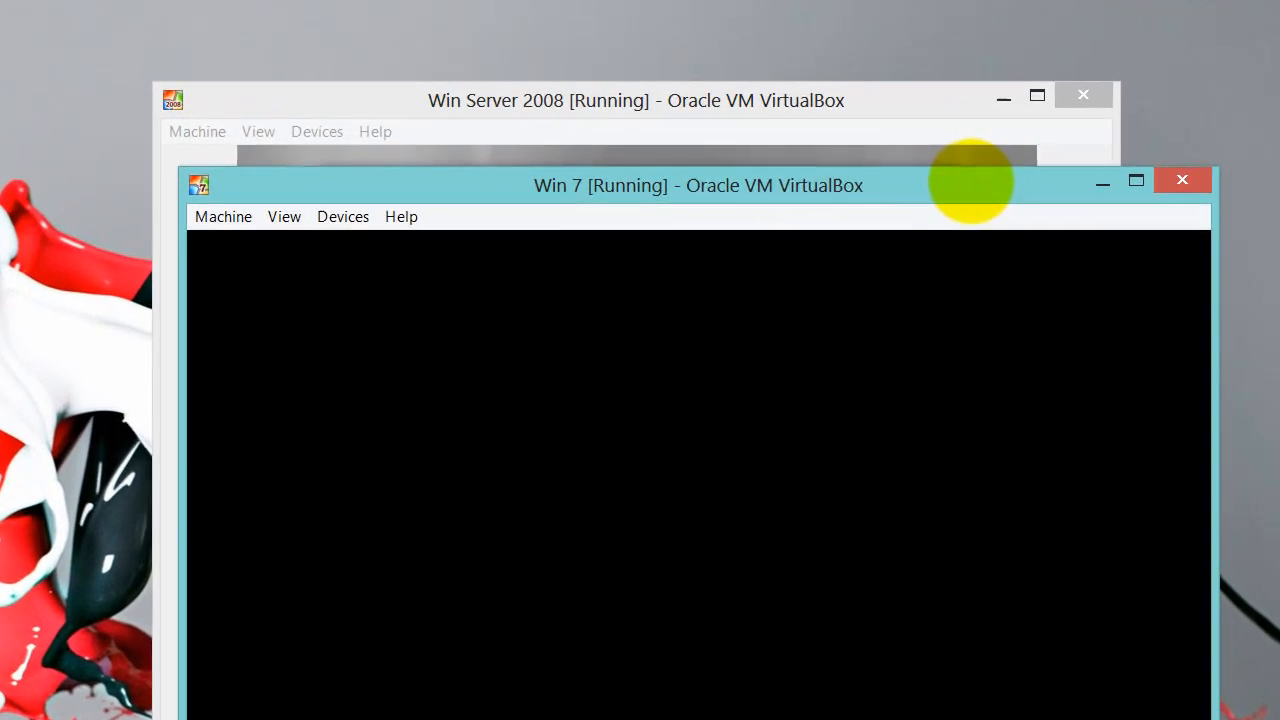
pyautogui.moveTo(868, 20); pyautogui.dragTo(320, 0)
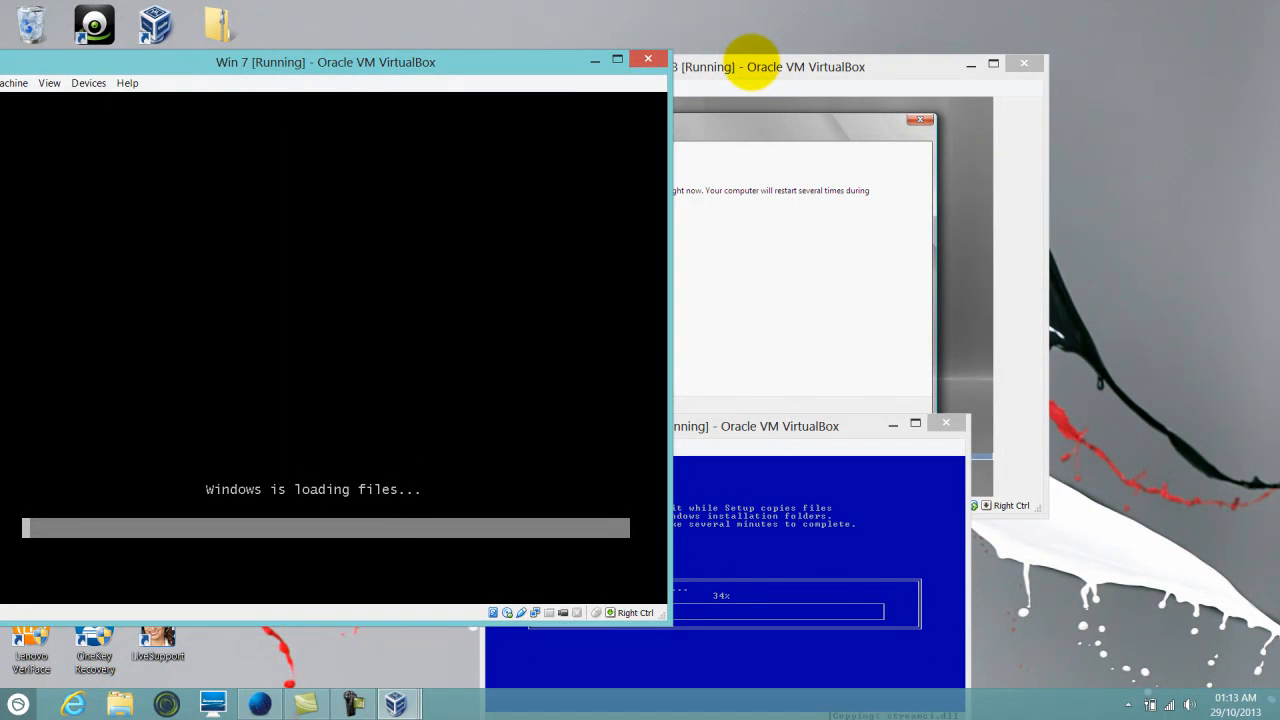
# Place the Win Server 2008 window up and right, with Win 7 beside it
pyautogui.click(752, 66)
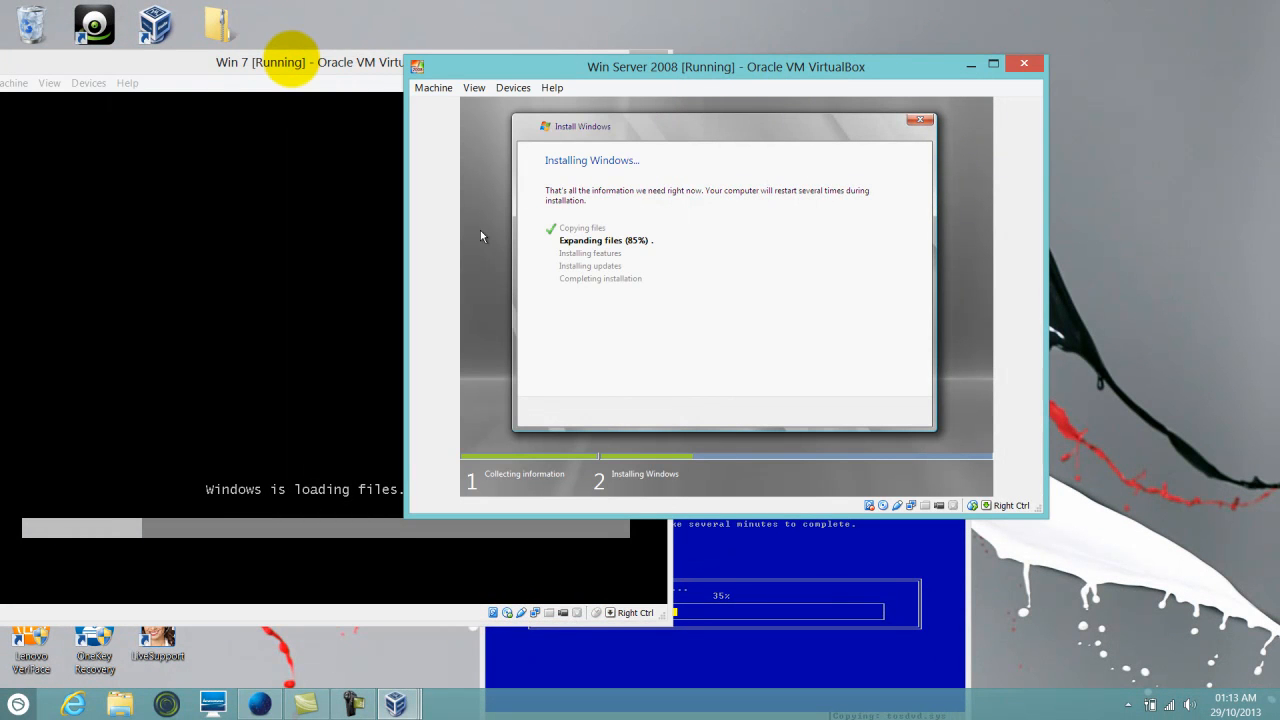
pyautogui.click(291, 60)
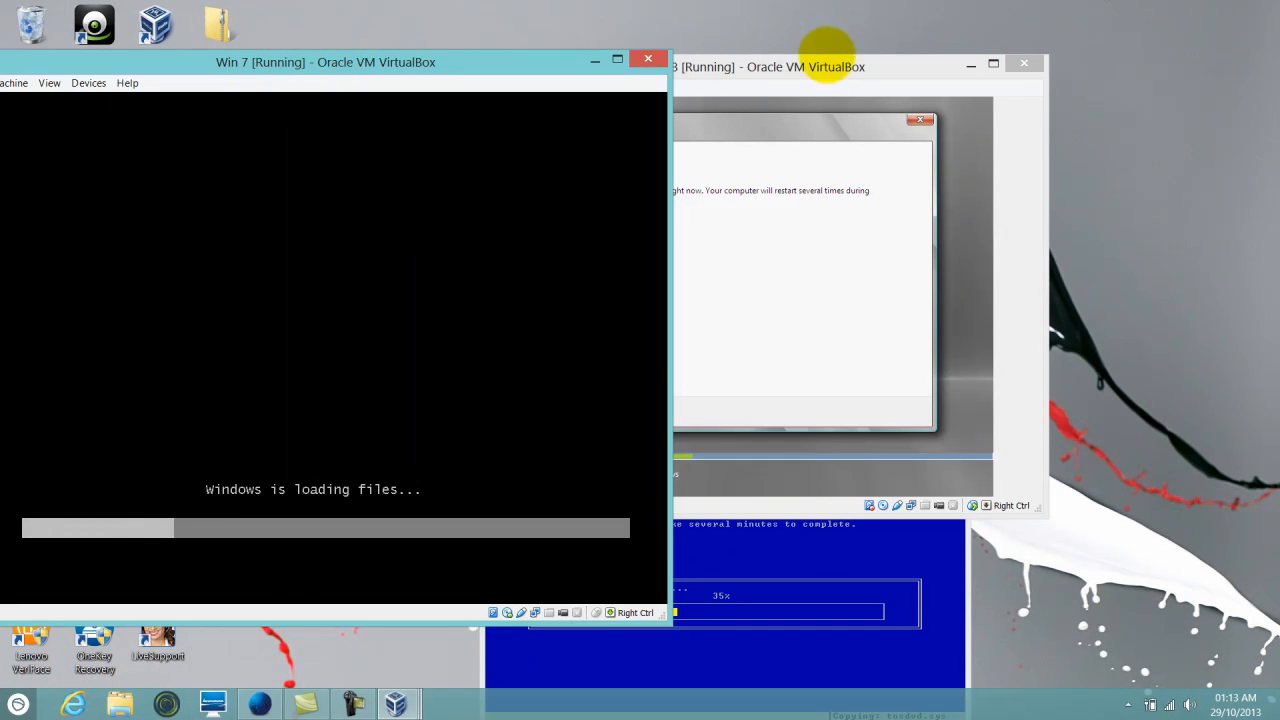
pyautogui.click(822, 64)
pyautogui.moveTo(812, 65); pyautogui.dragTo(980, 38)
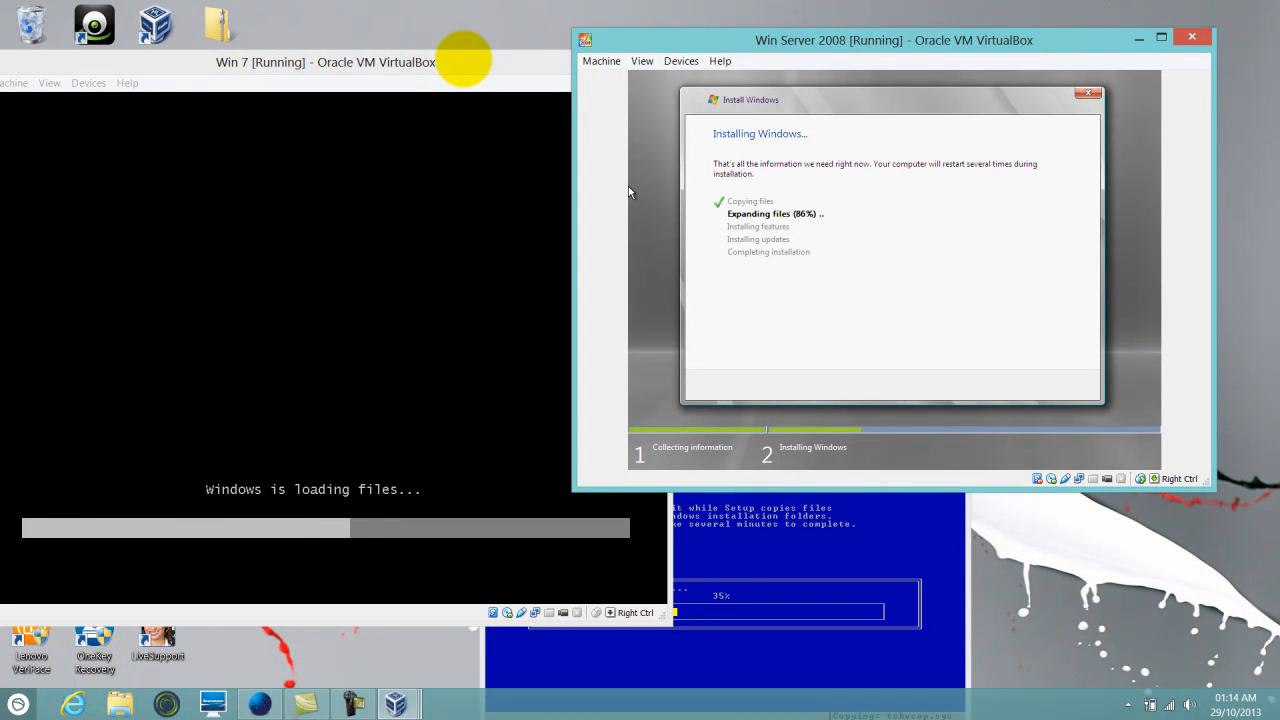
pyautogui.click(445, 62)
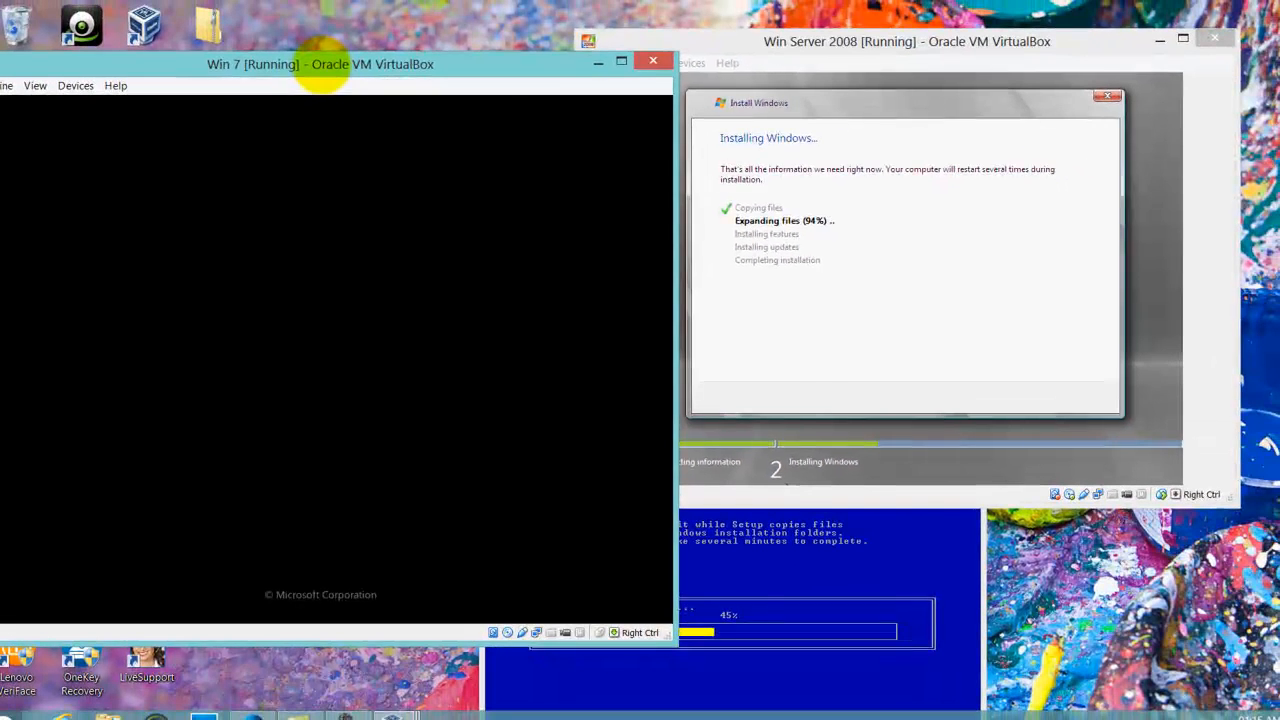
pyautogui.moveTo(418, 14); pyautogui.dragTo(383, 22)
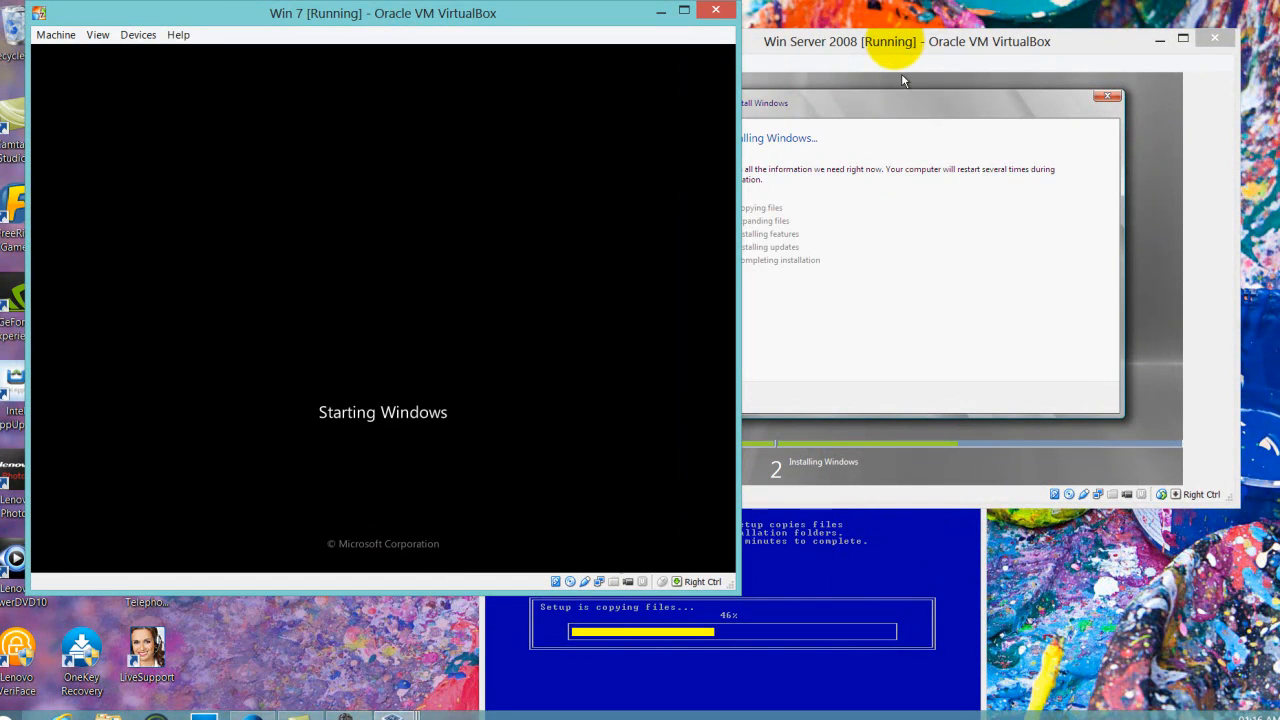
# Close the Win 7 window's mouse pointer integration notice bar to reveal the language page
pyautogui.click(901, 73)
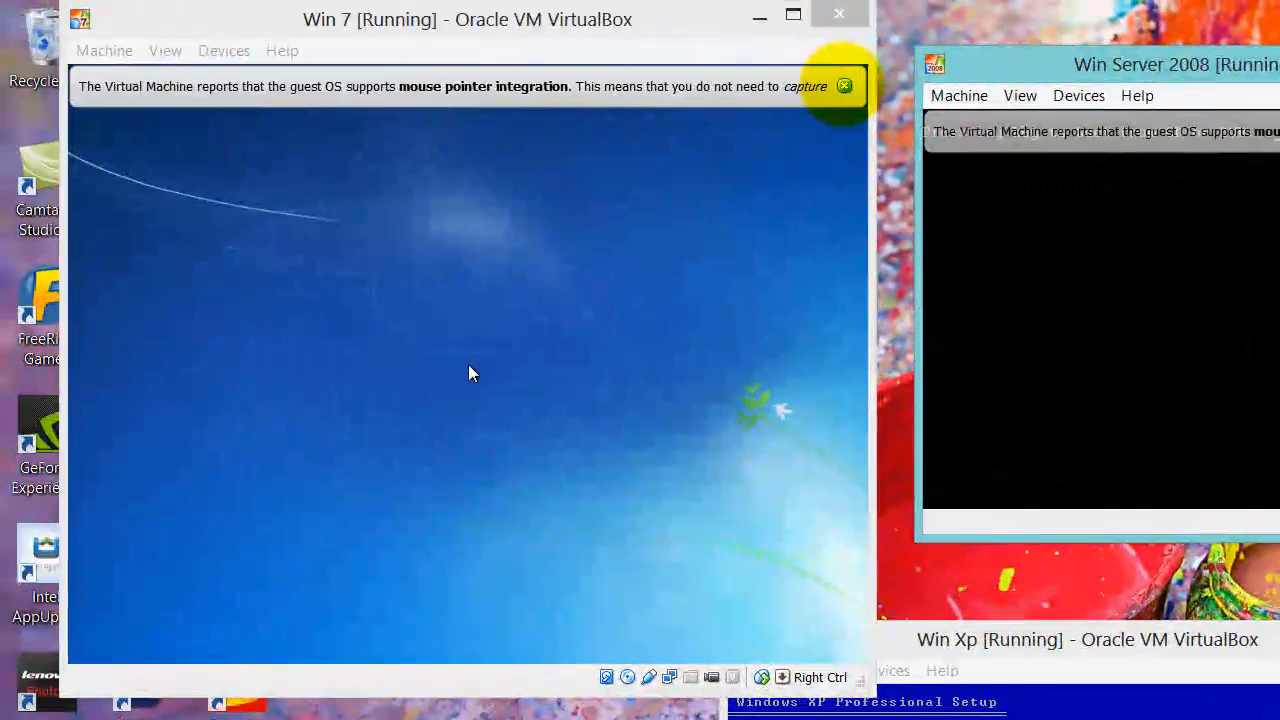
pyautogui.click(842, 84)
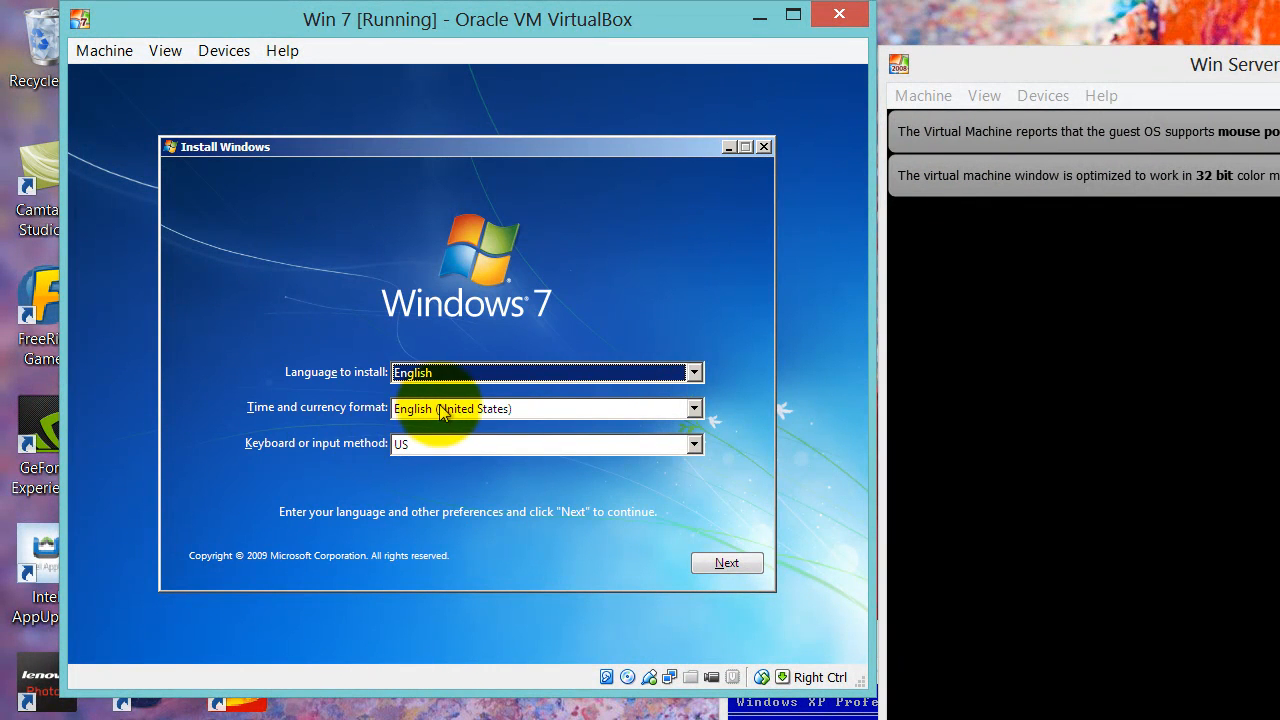
# Set the Windows 7 time and currency format to English (Trinidad and Tobago) and continue
pyautogui.click(697, 410)
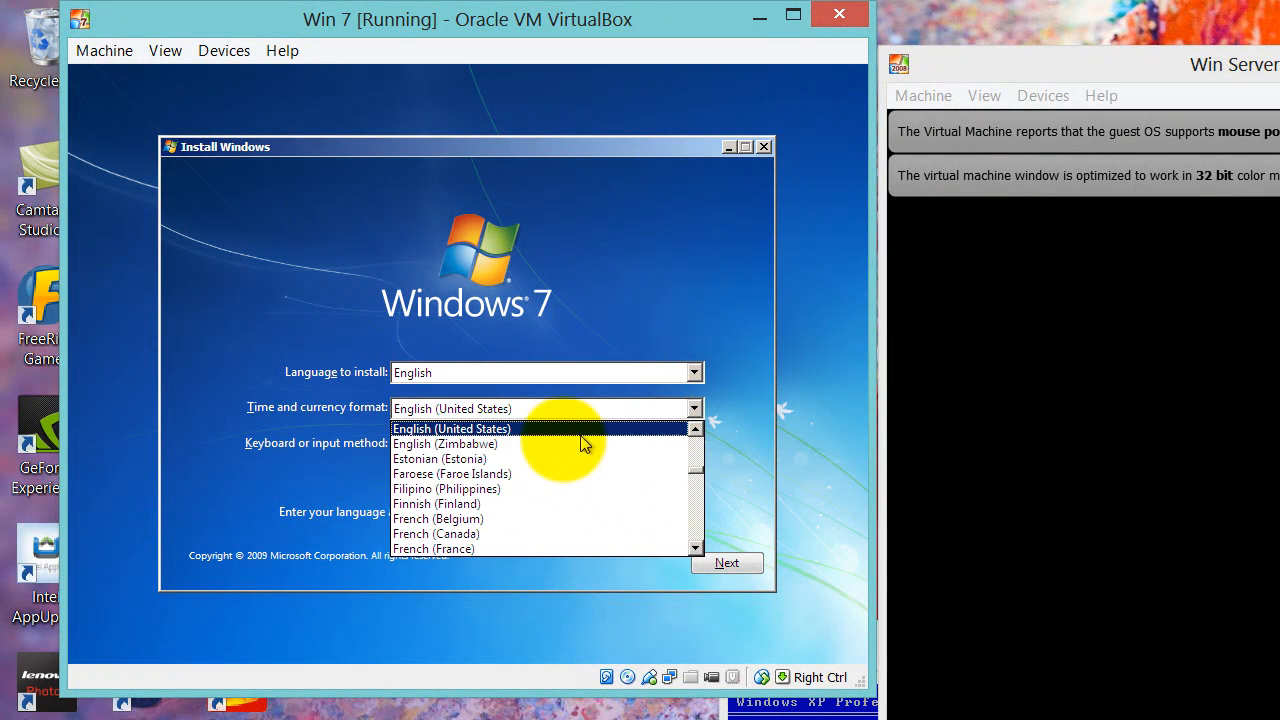
pyautogui.click(696, 430)
pyautogui.click(696, 430)
pyautogui.click(696, 430)
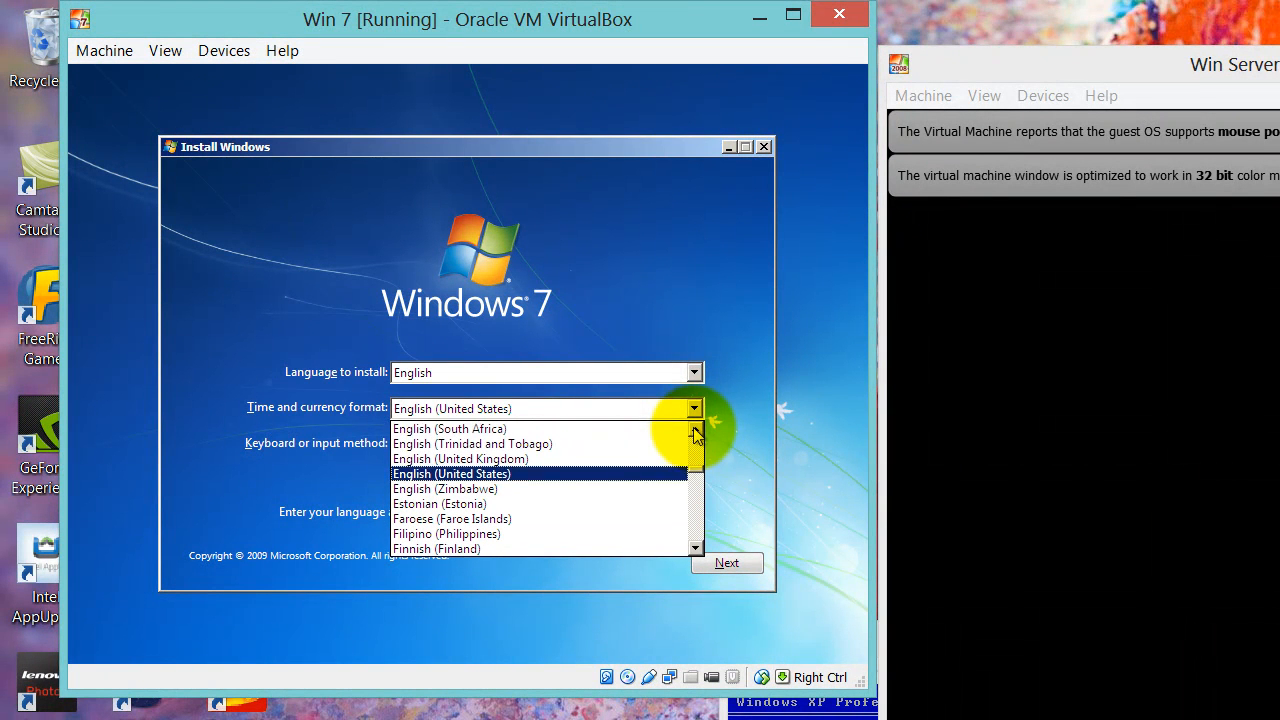
pyautogui.click(554, 444)
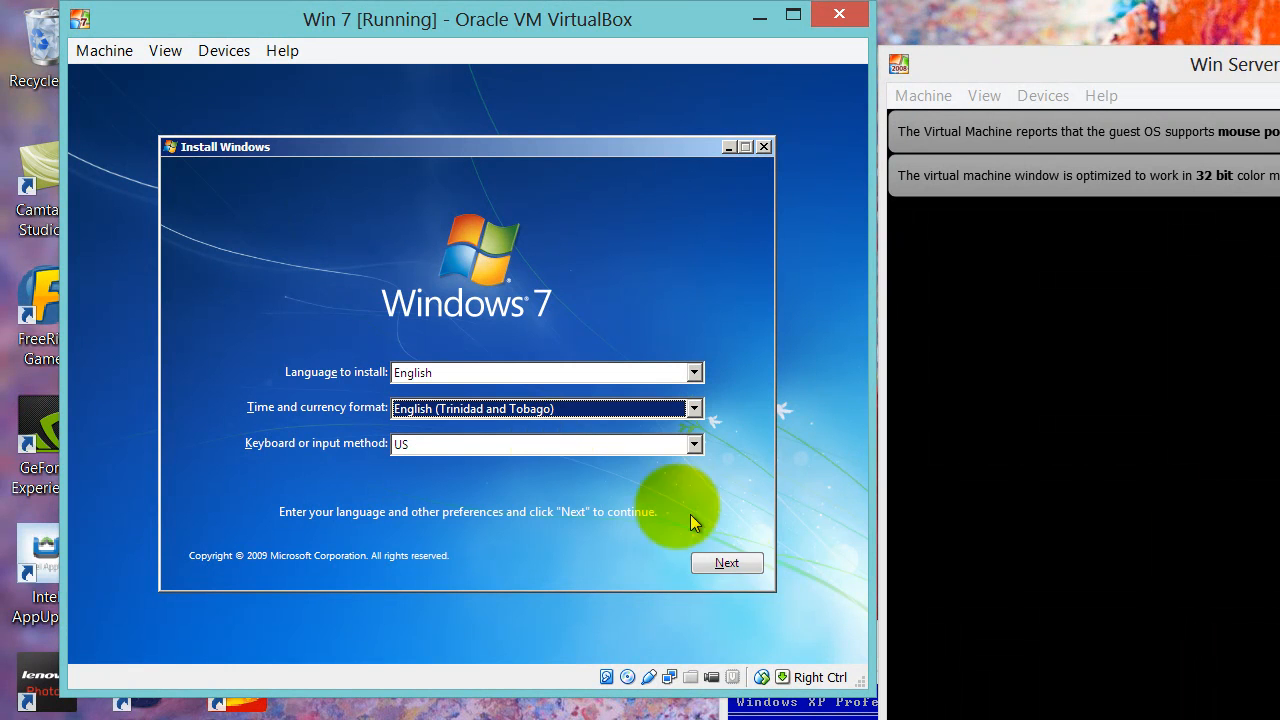
pyautogui.click(726, 565)
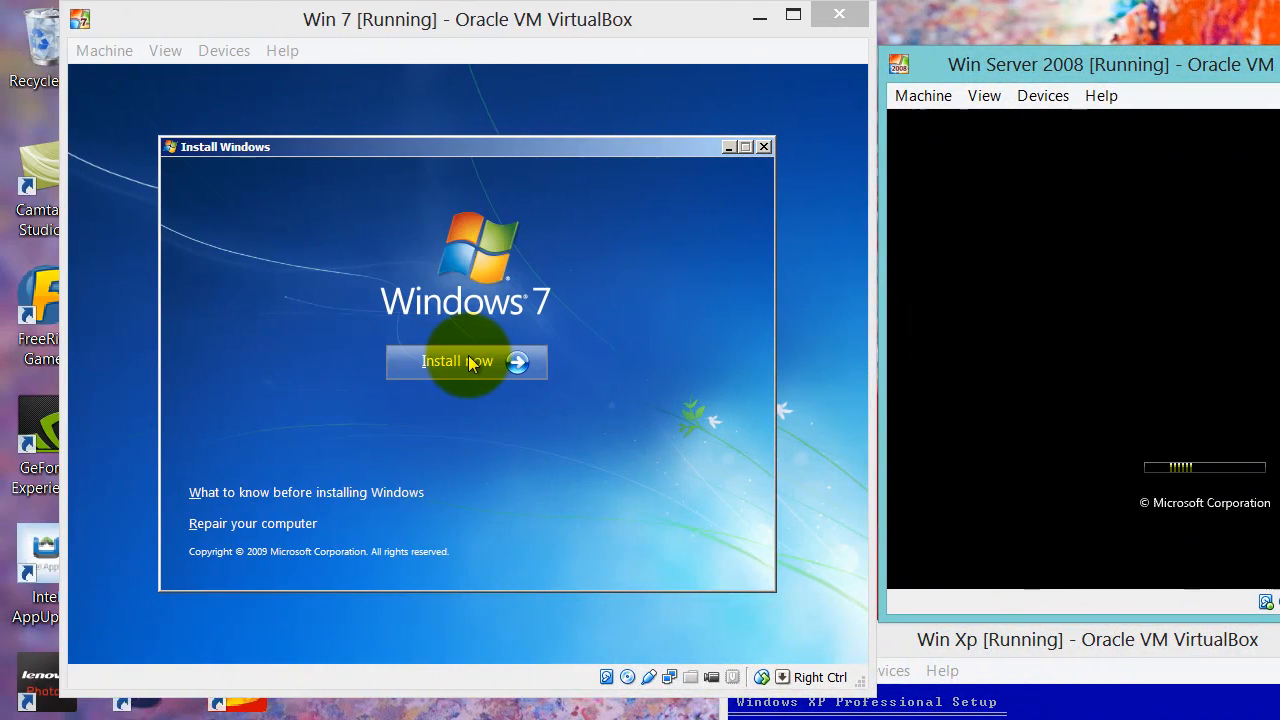
# Install now, accept the license, and run a Custom (advanced) install onto Disk 0
pyautogui.click(350, 362)
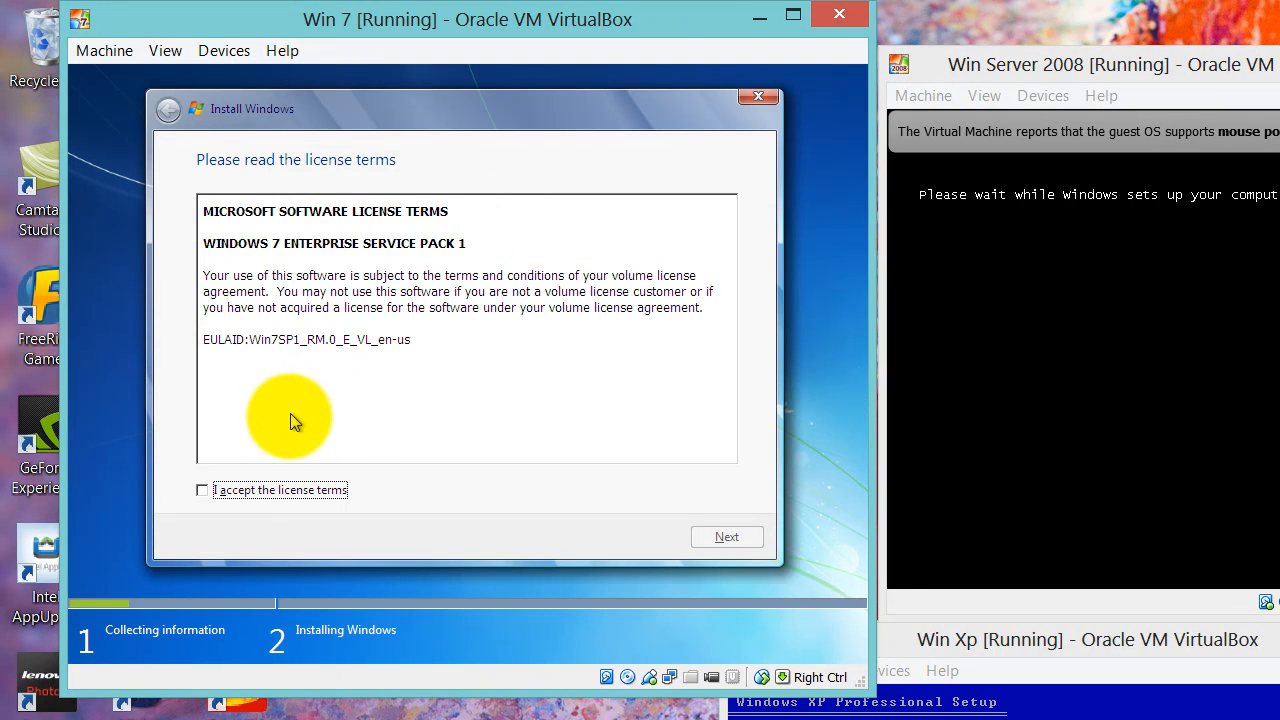
pyautogui.click(201, 491)
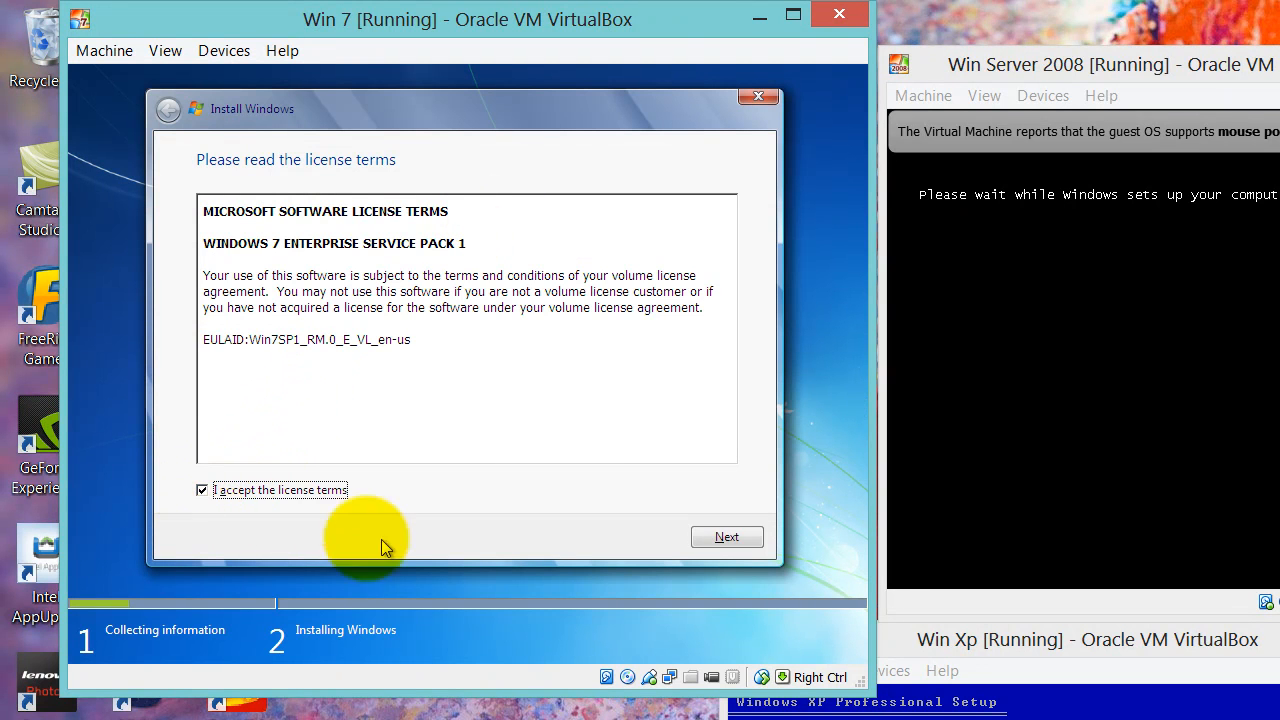
pyautogui.click(731, 538)
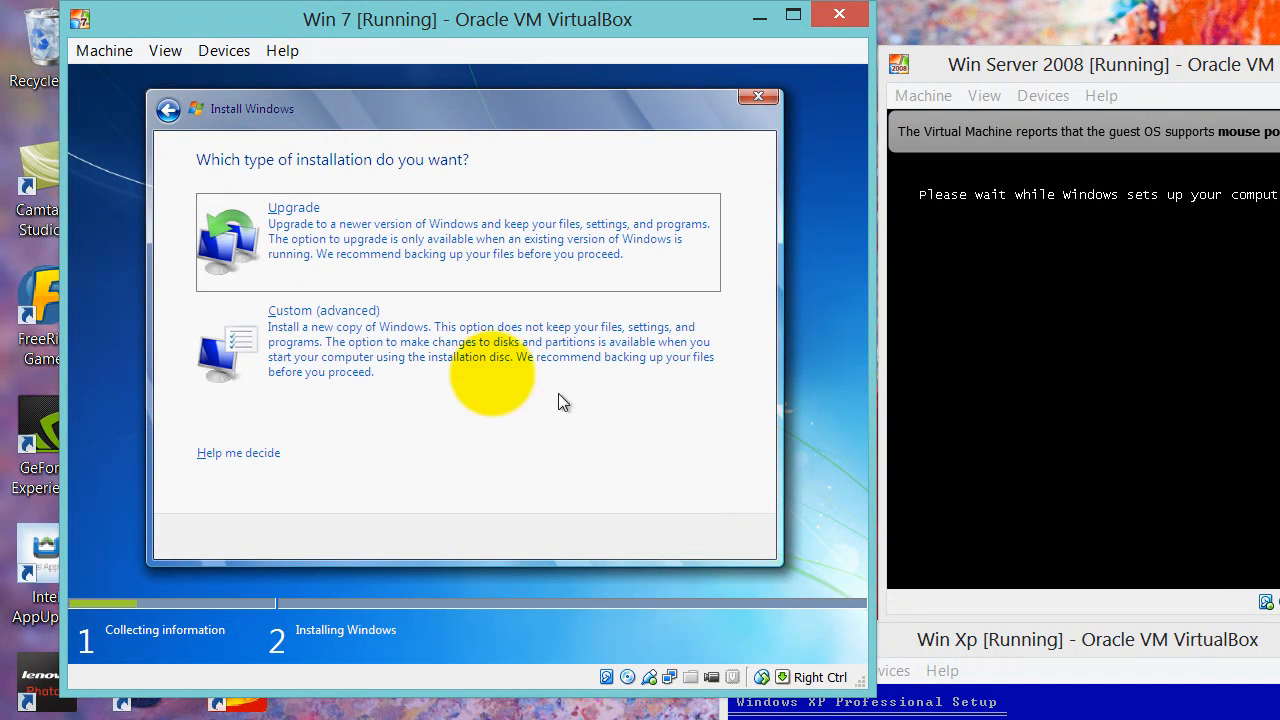
pyautogui.click(360, 342)
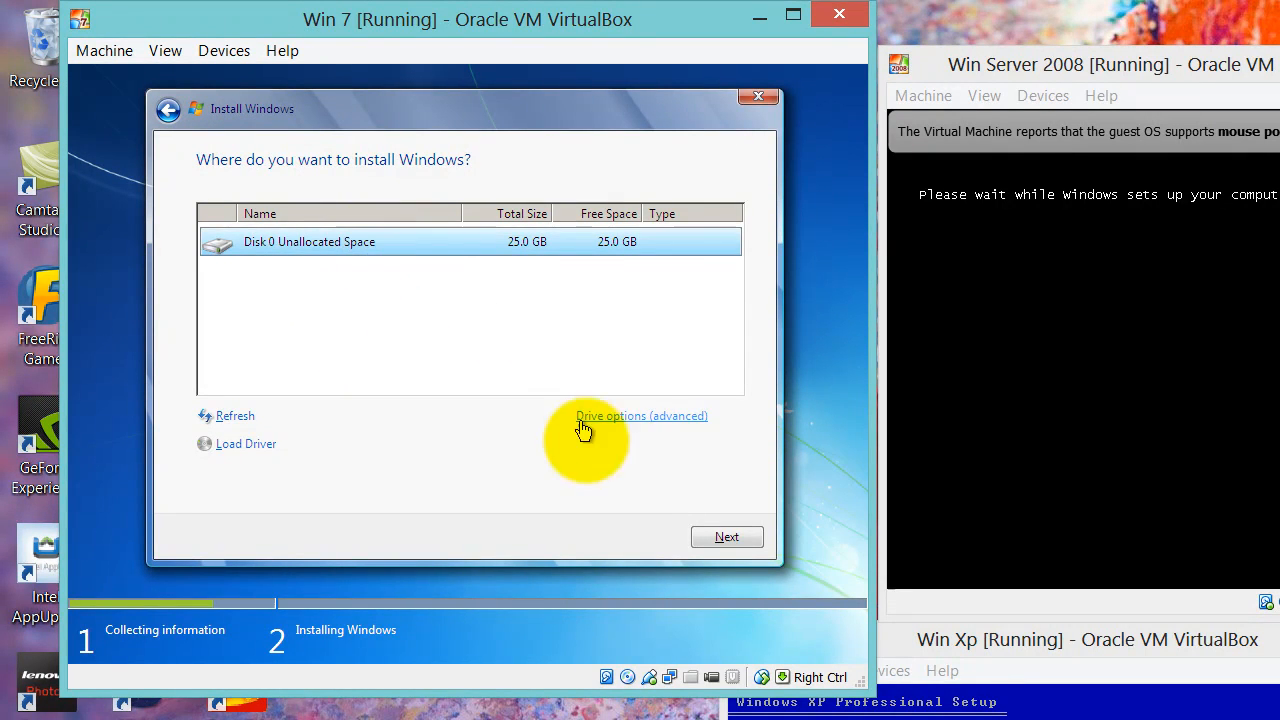
pyautogui.click(708, 538)
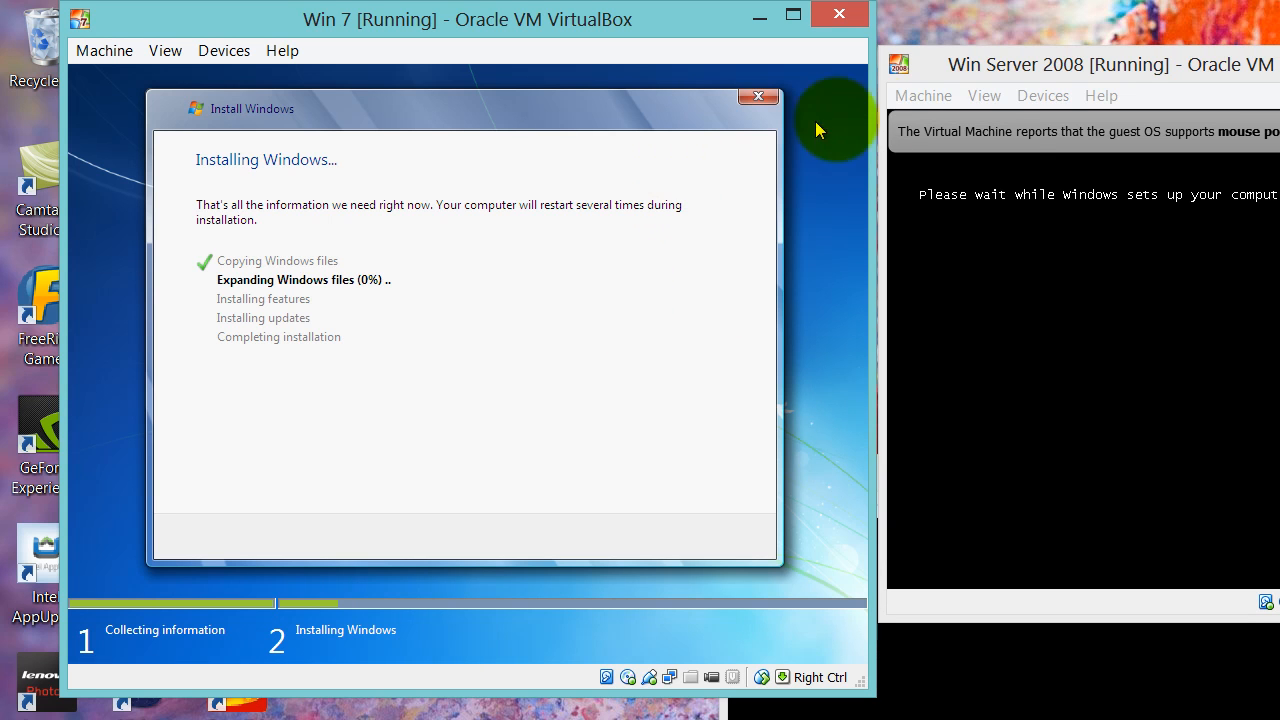
# Move the Win Server 2008 window to the centre and the Win XP window top-right
pyautogui.moveTo(1035, 50); pyautogui.dragTo(605, 45)
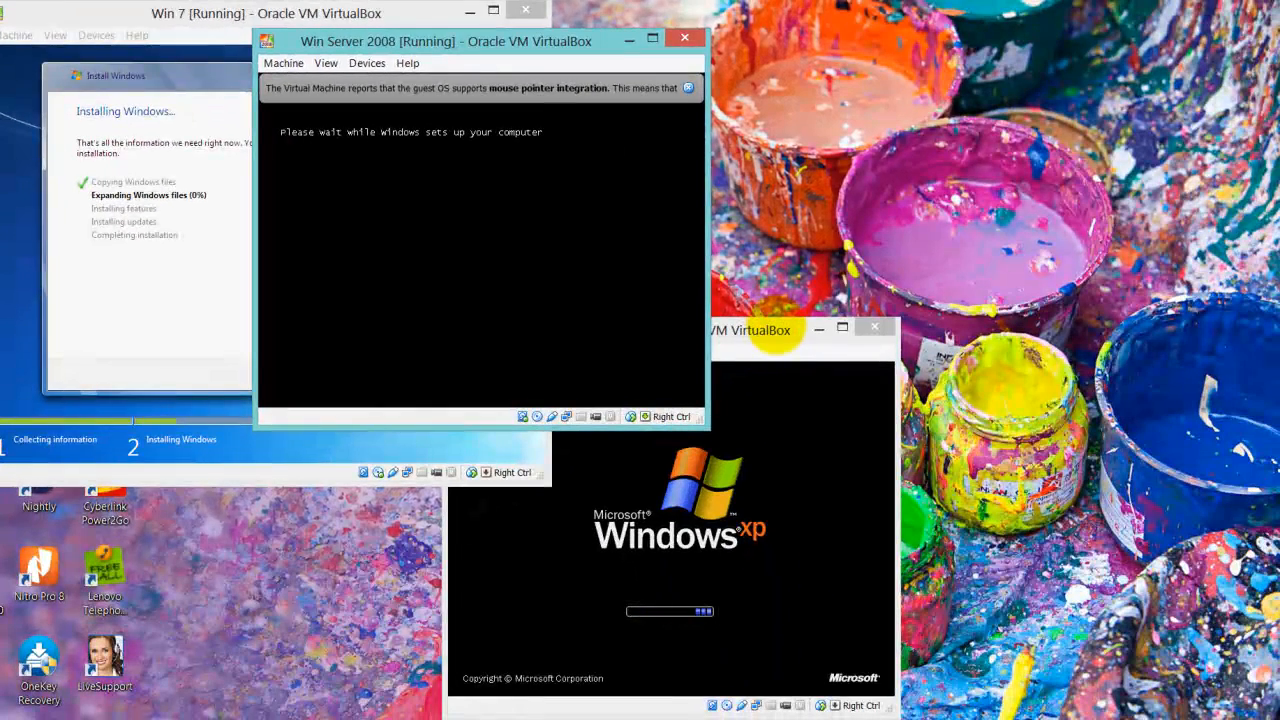
pyautogui.moveTo(780, 336); pyautogui.dragTo(1095, 60)
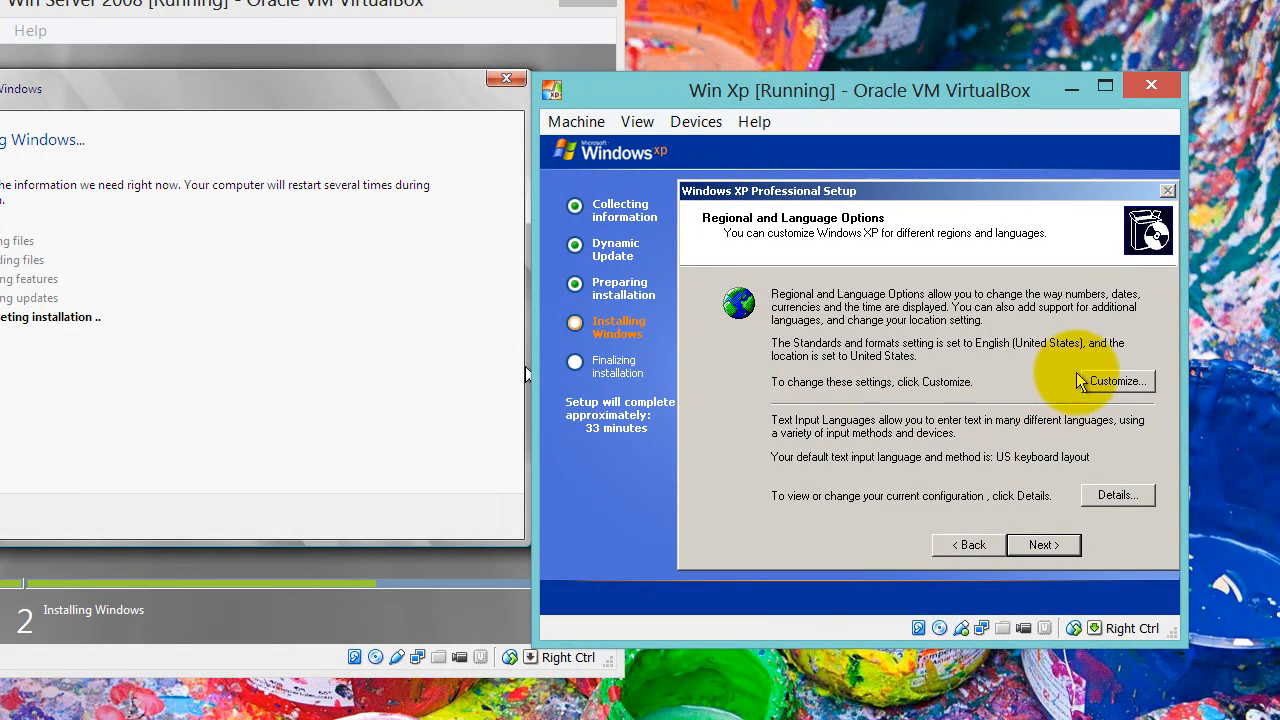
# Continue past regional options and enter a name and organization on the personalization page
pyautogui.click(1040, 548)
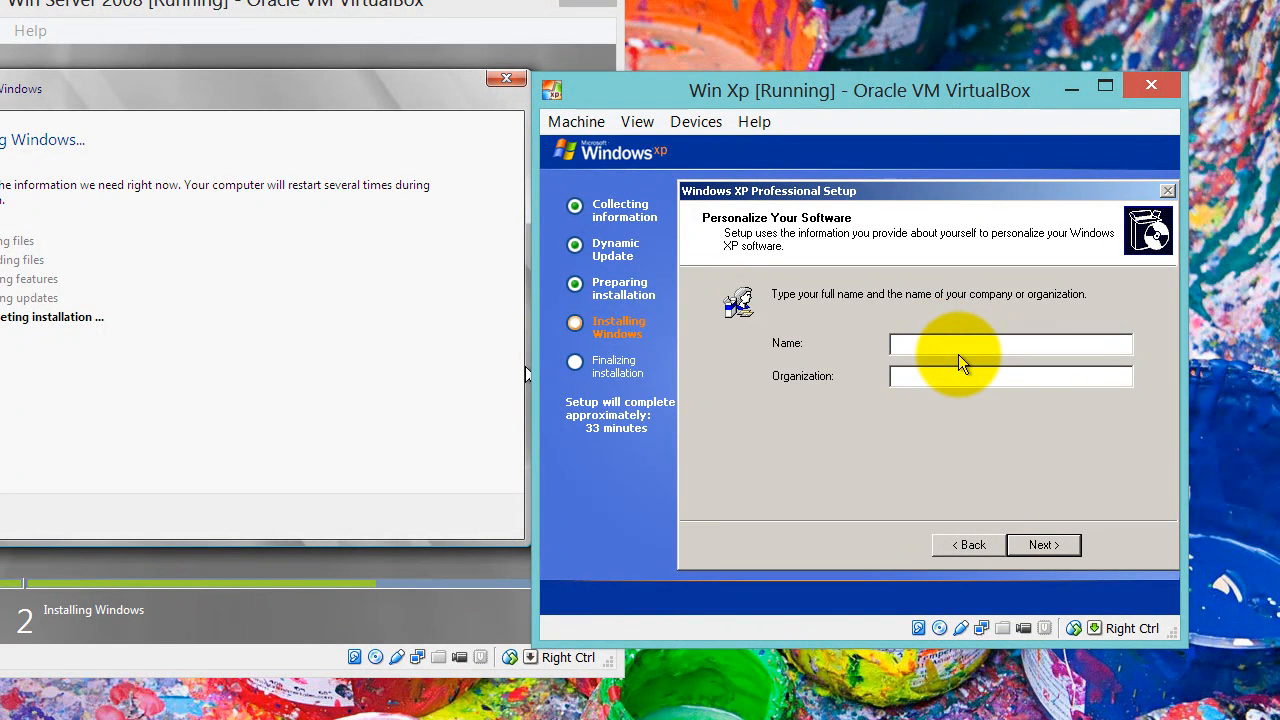
pyautogui.write('na')
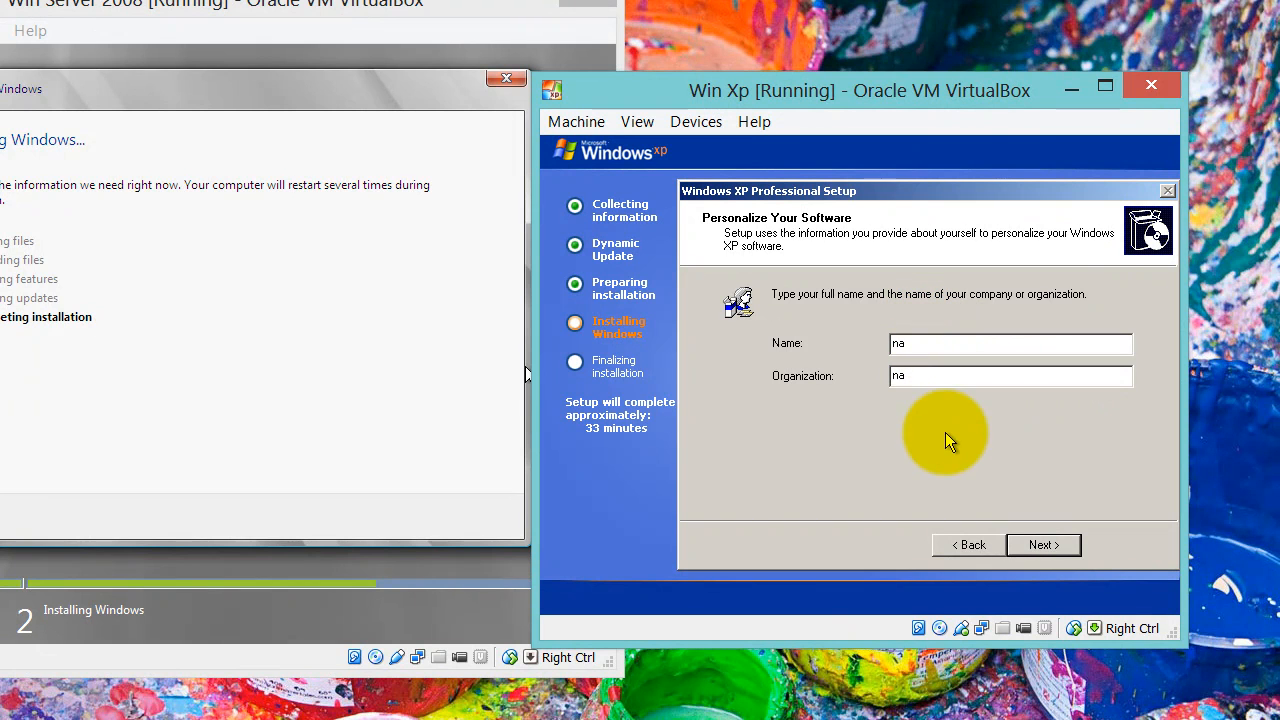
pyautogui.click(1043, 545)
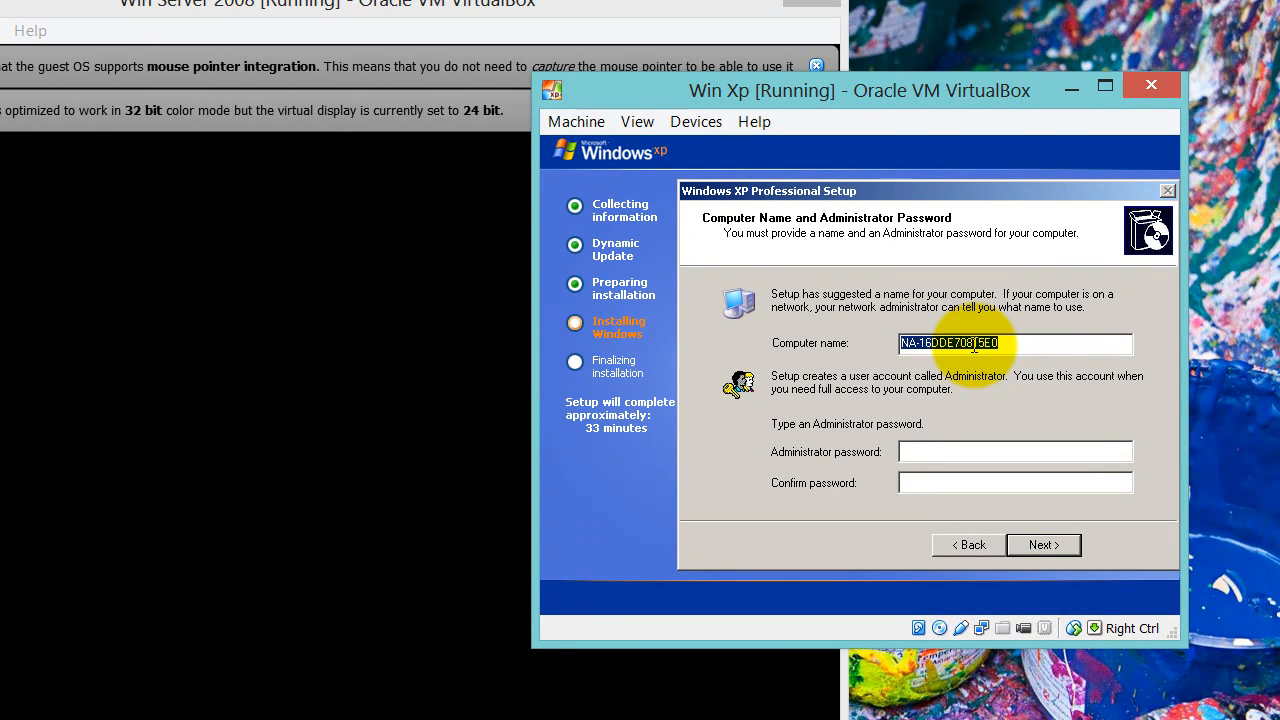
# Name the XP computer XP-PC and set and confirm the Administrator password
pyautogui.write('XP-PC')
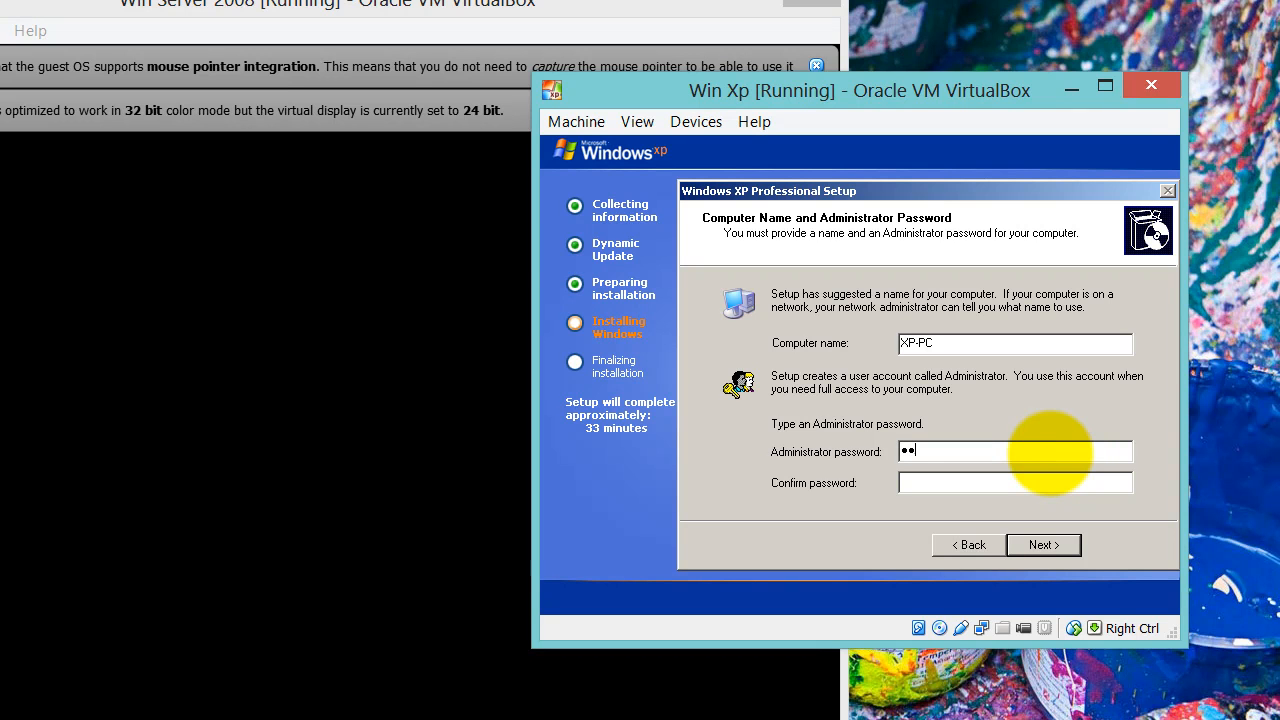
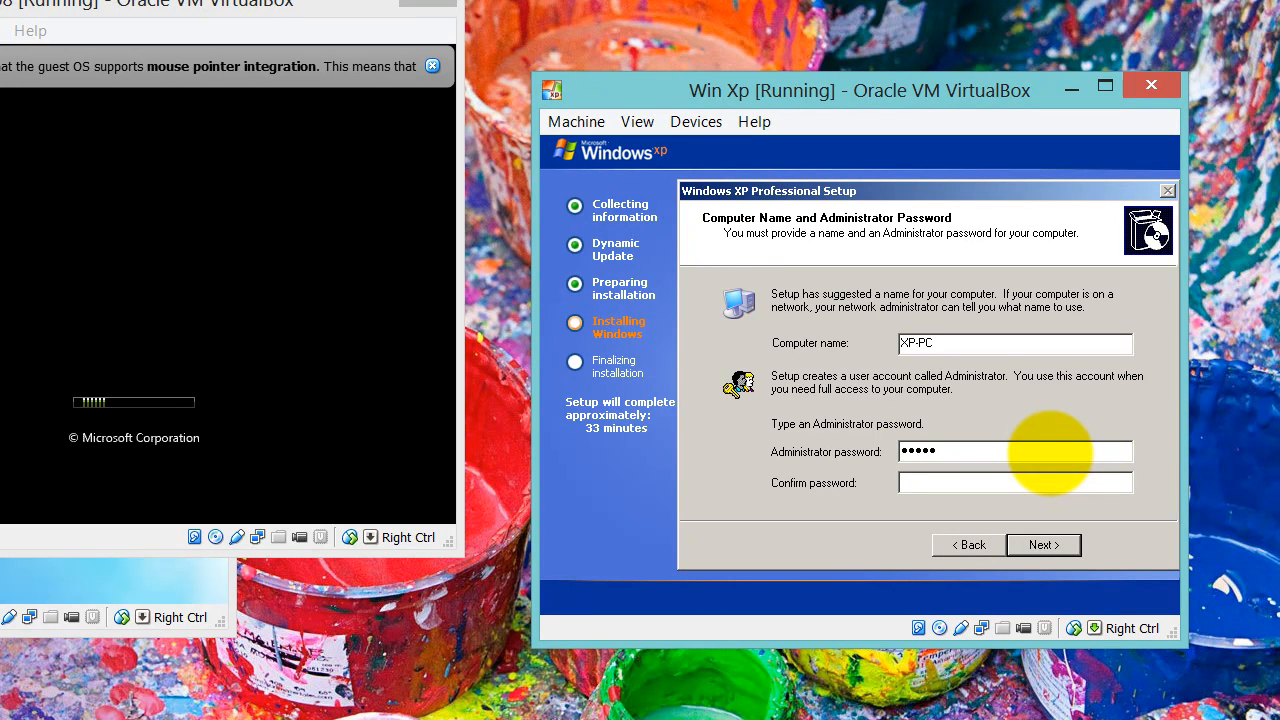
pyautogui.click(1082, 483)
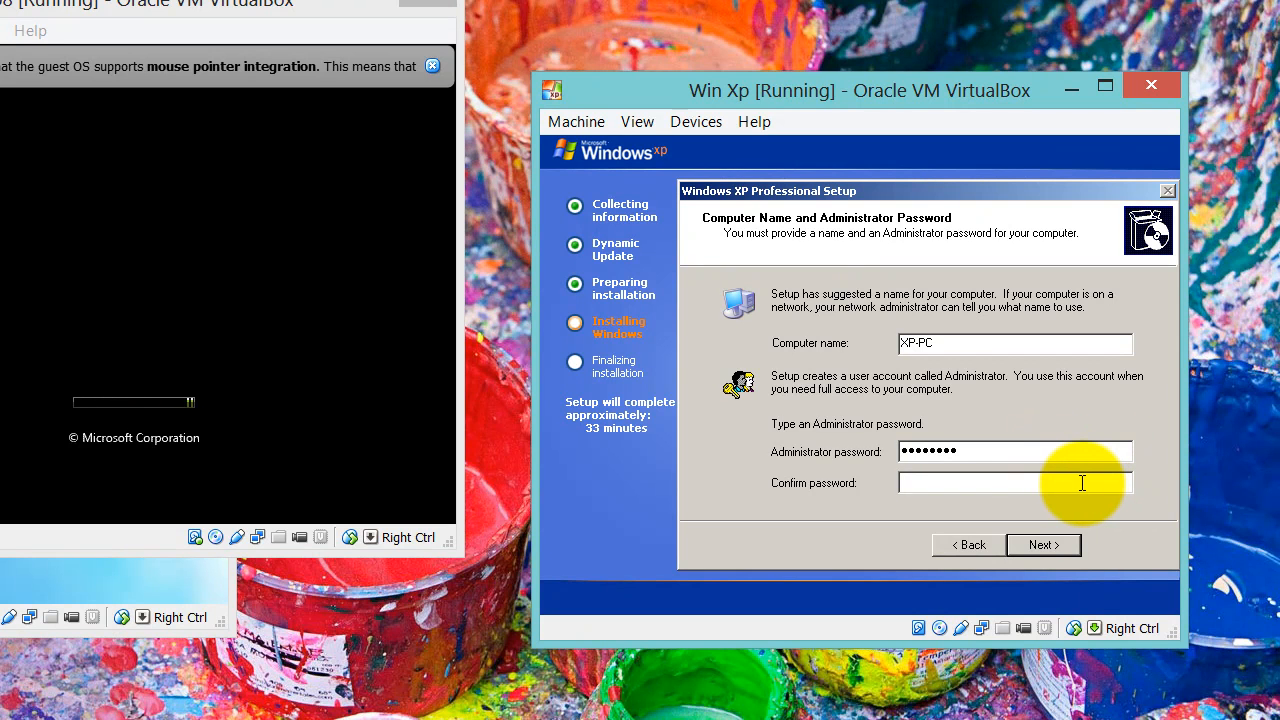
pyautogui.write('1111')
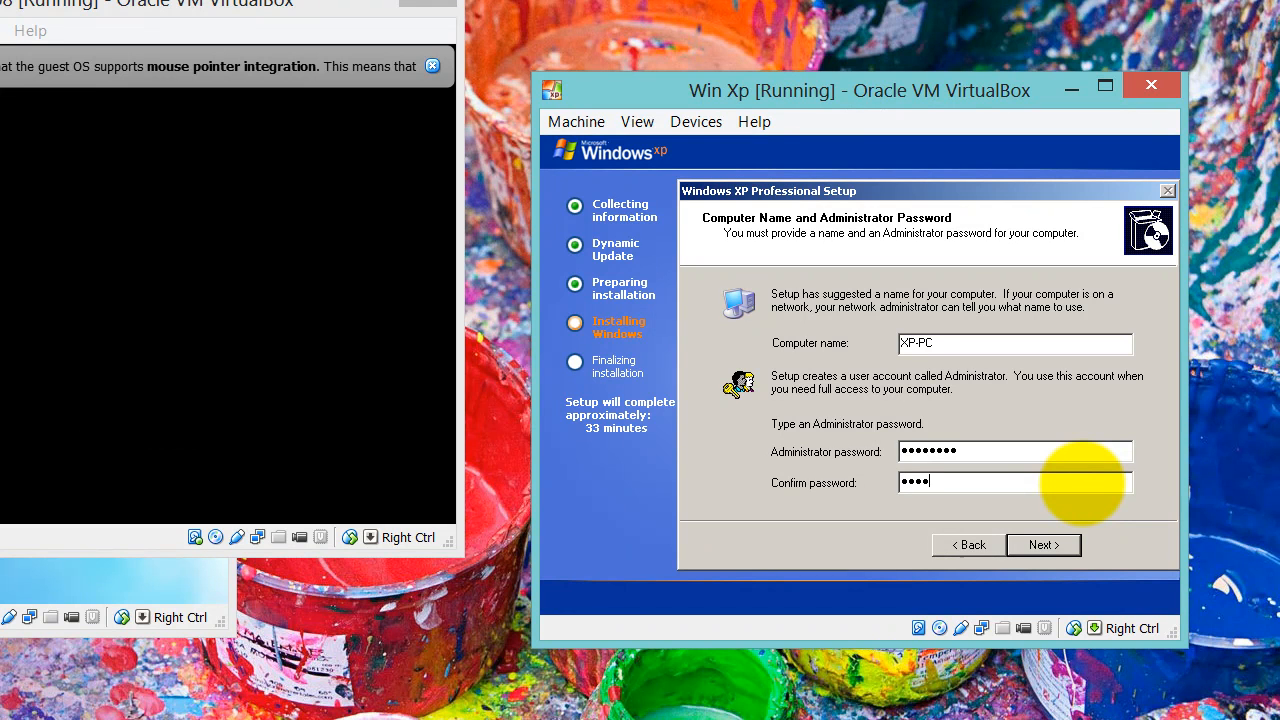
pyautogui.write('1111')
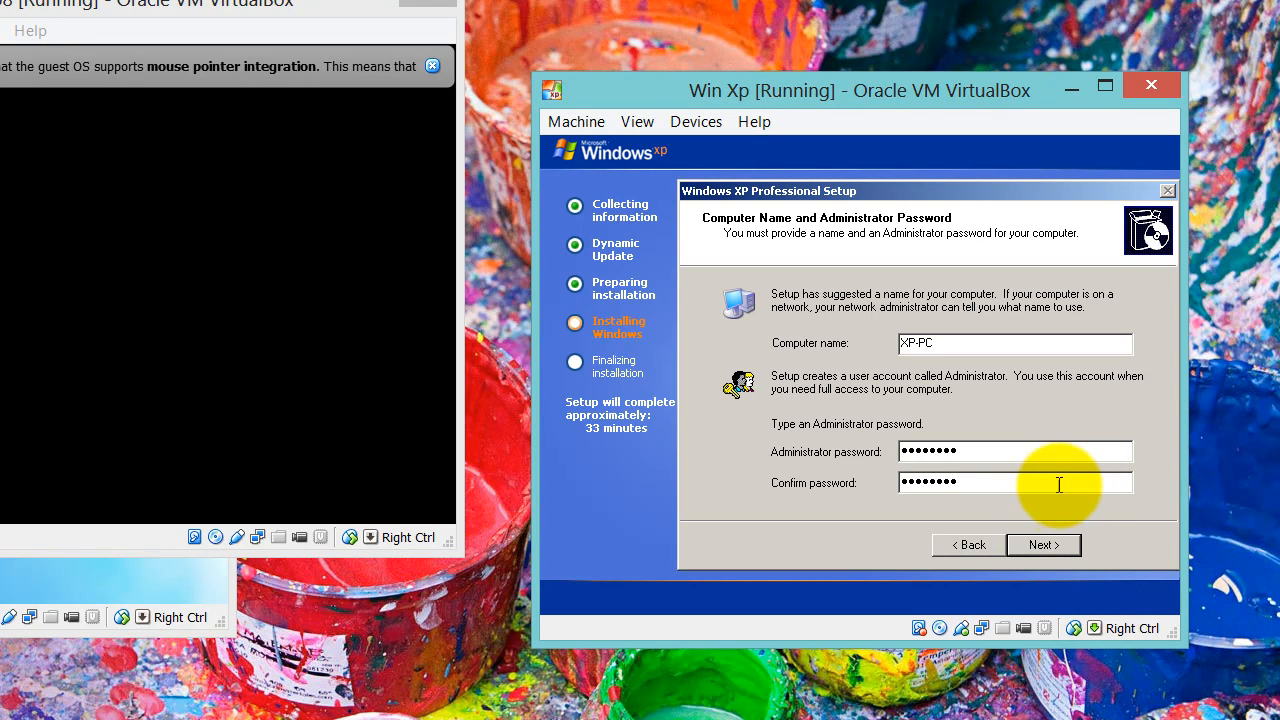
pyautogui.click(1056, 543)
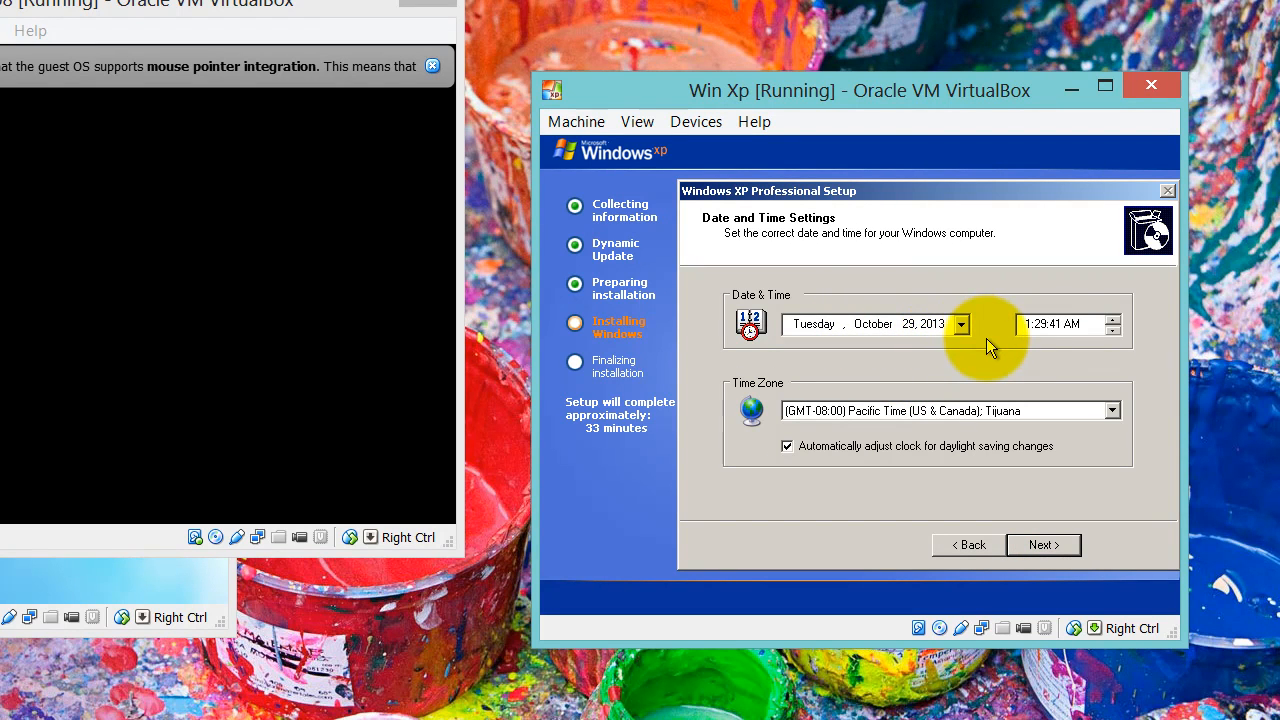
# Choose the (GMT-04:00) Caracas, La Paz time zone and accept the date and time settings
pyautogui.click(1113, 411)
pyautogui.click(1117, 147)
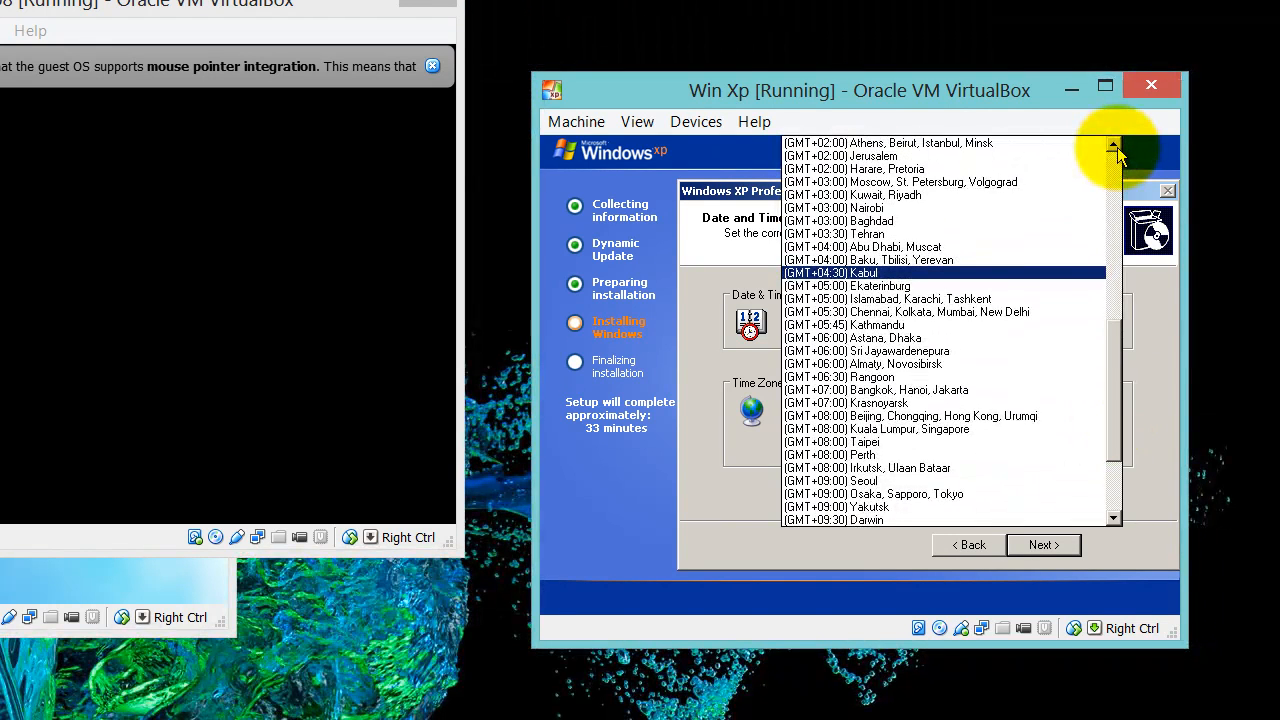
pyautogui.click(1117, 148)
pyautogui.click(1117, 148)
pyautogui.click(1117, 148)
pyautogui.click(1117, 148)
pyautogui.click(1117, 148)
pyautogui.click(1117, 148)
pyautogui.click(1117, 148)
pyautogui.click(1117, 148)
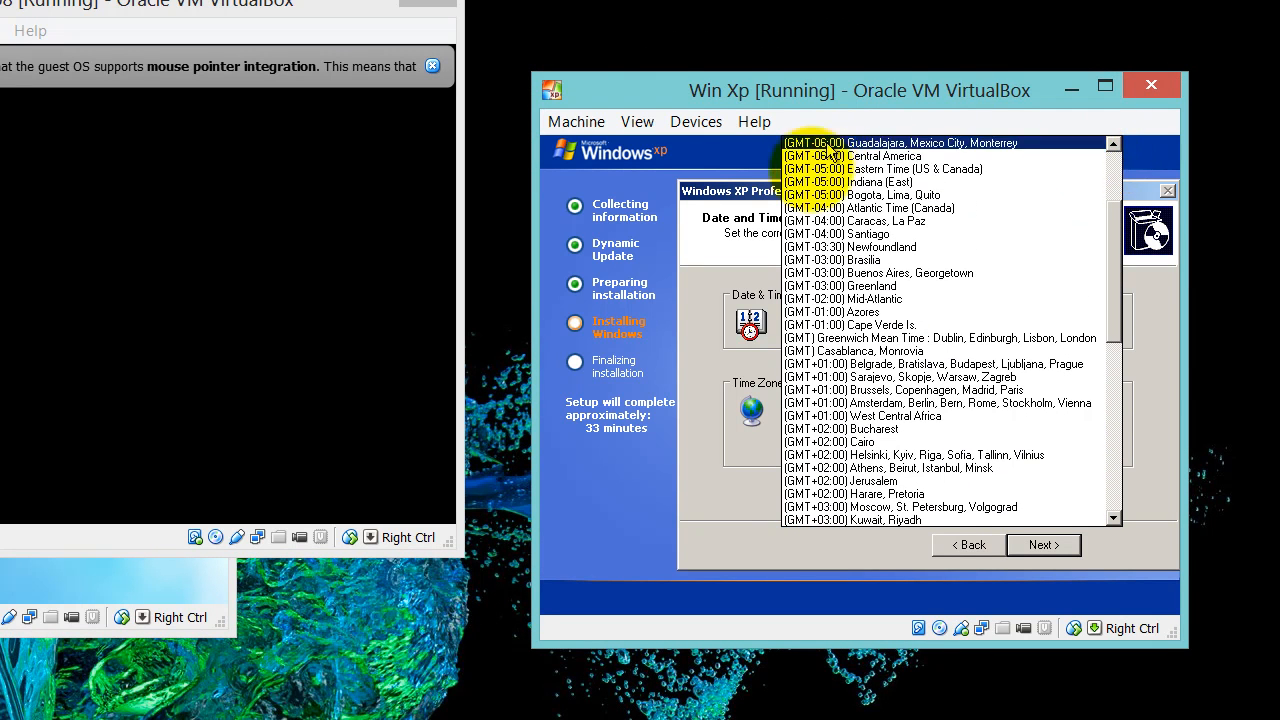
pyautogui.click(885, 228)
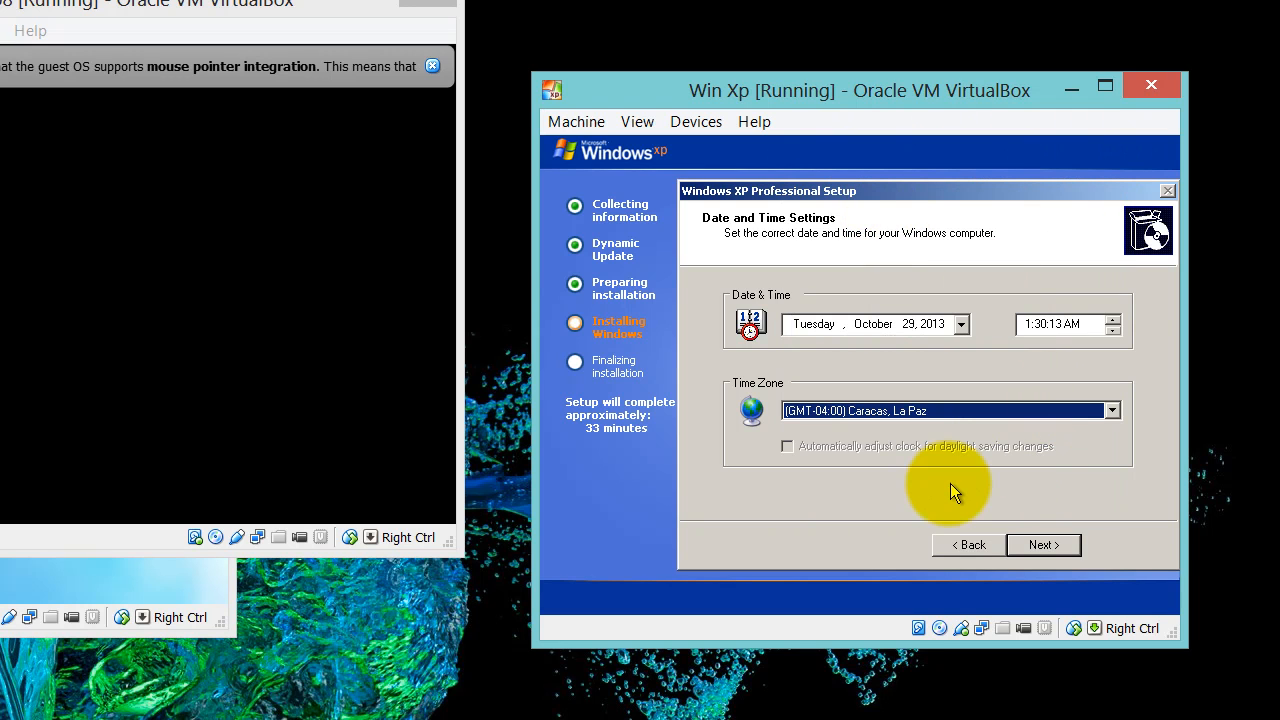
pyautogui.click(1043, 545)
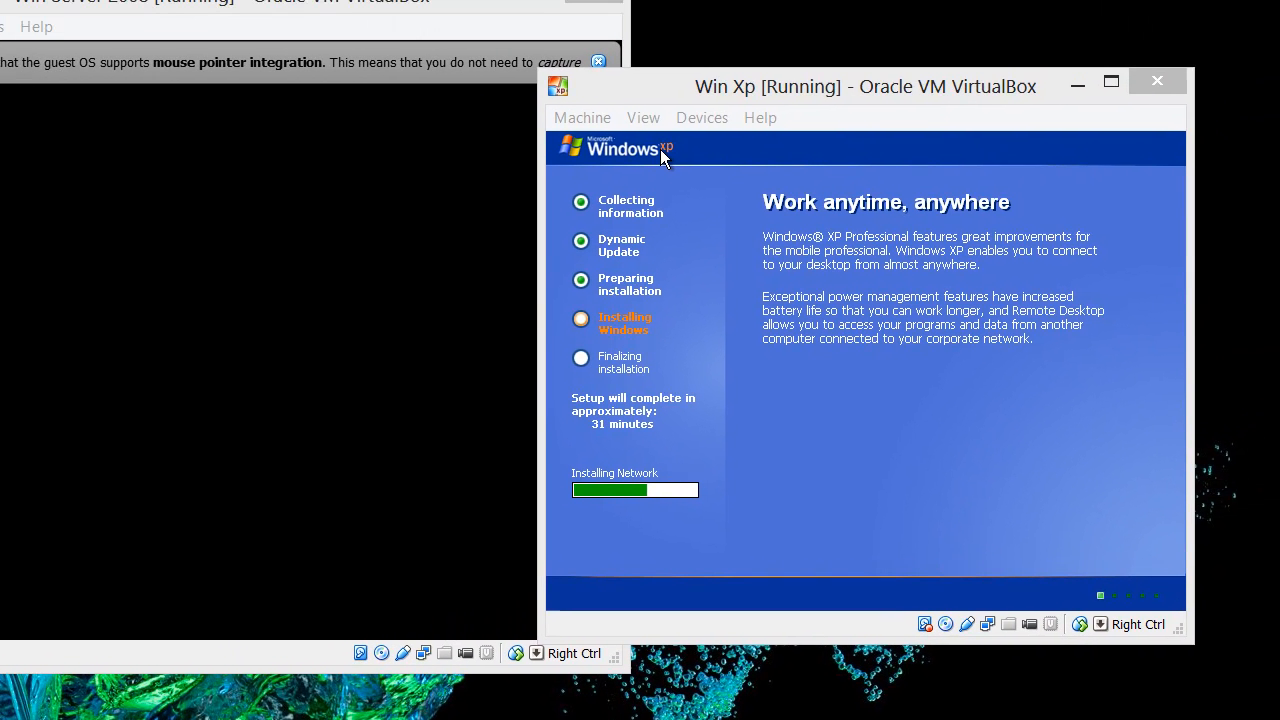
# Move the Win XP window up and right, then acknowledge Server 2008's password-change prompt
pyautogui.click(660, 149)
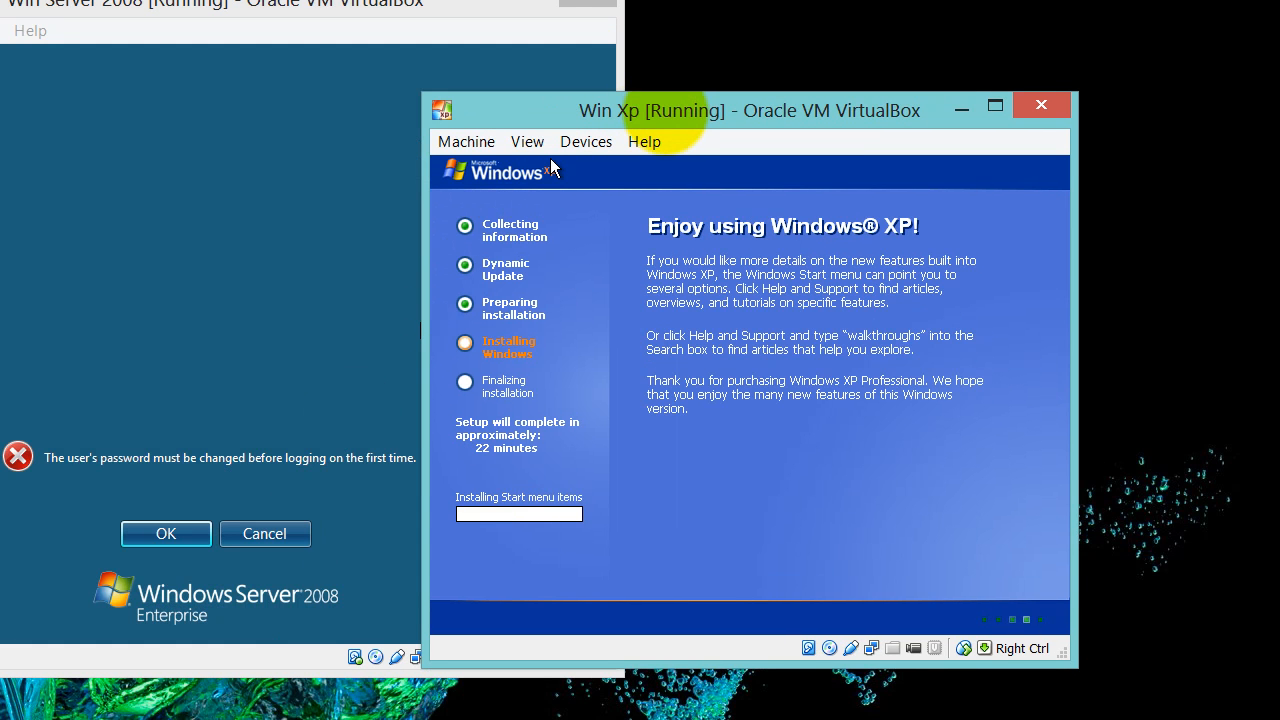
pyautogui.moveTo(679, 110); pyautogui.dragTo(811, 61)
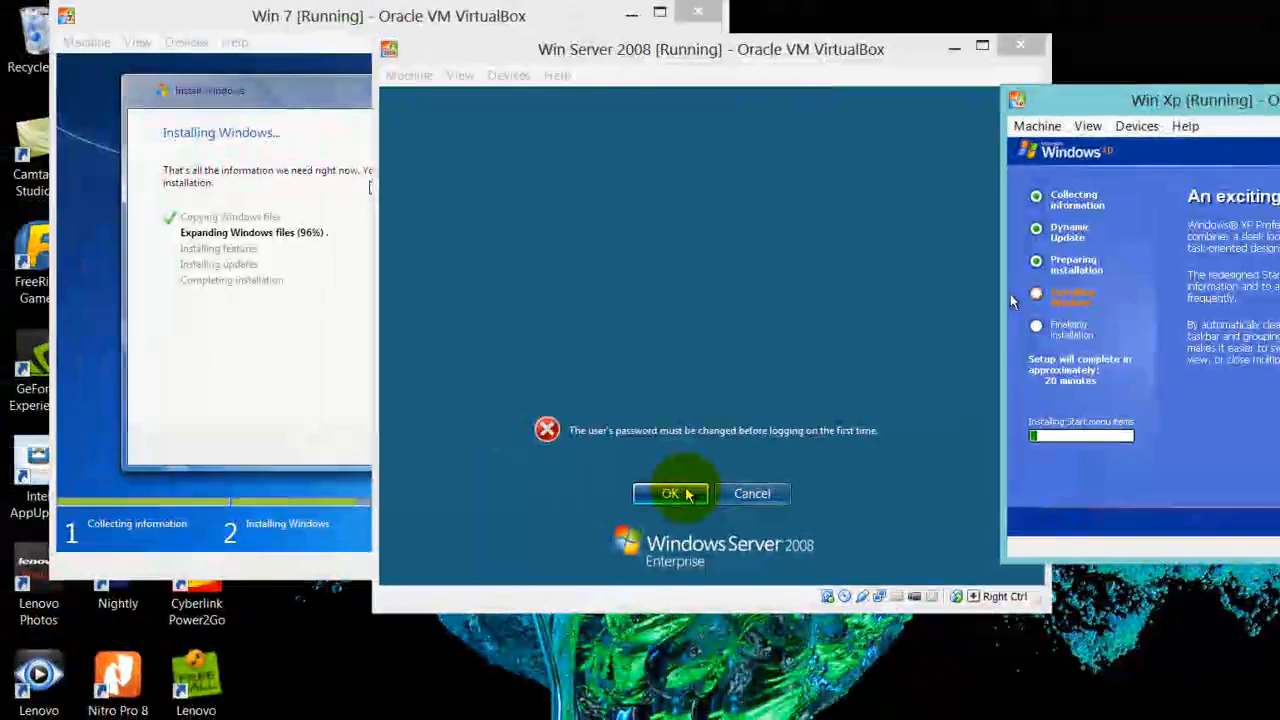
pyautogui.click(184, 532)
pyautogui.click(688, 494)
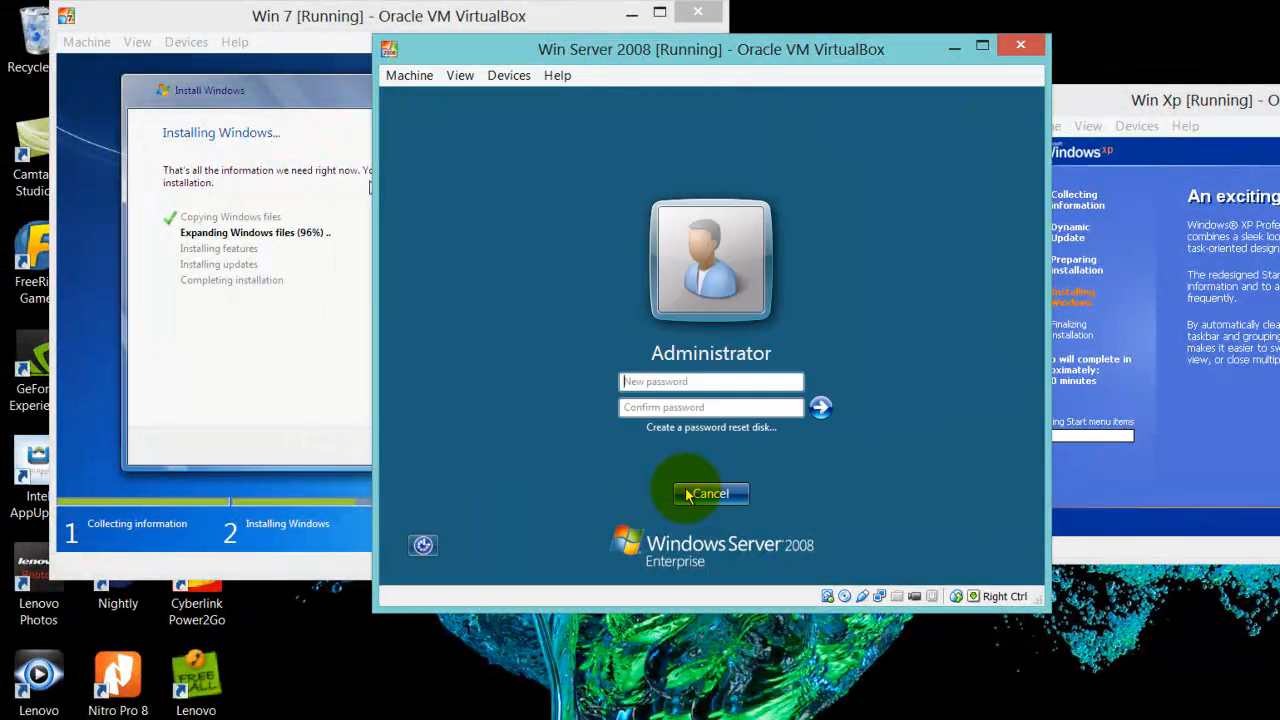
# Enter and confirm the new Server 2008 Administrator password and submit it
pyautogui.click(676, 380)
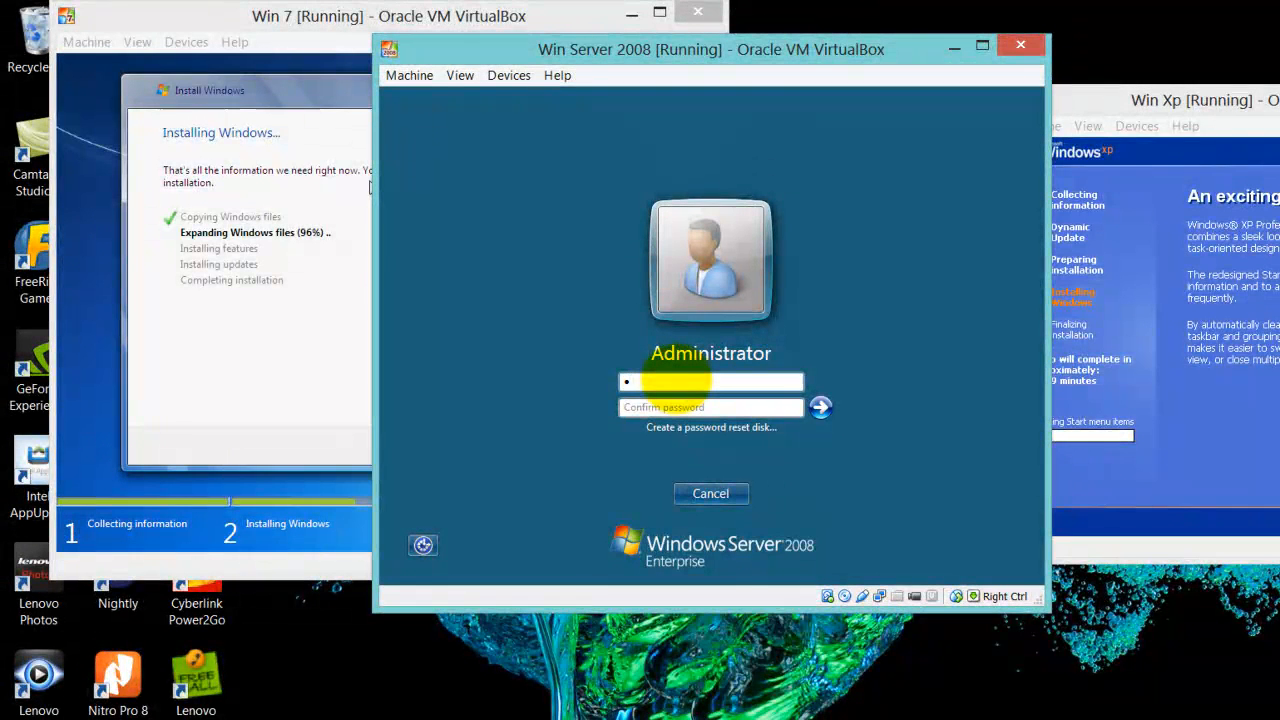
pyautogui.write('P')
pyautogui.write('••')
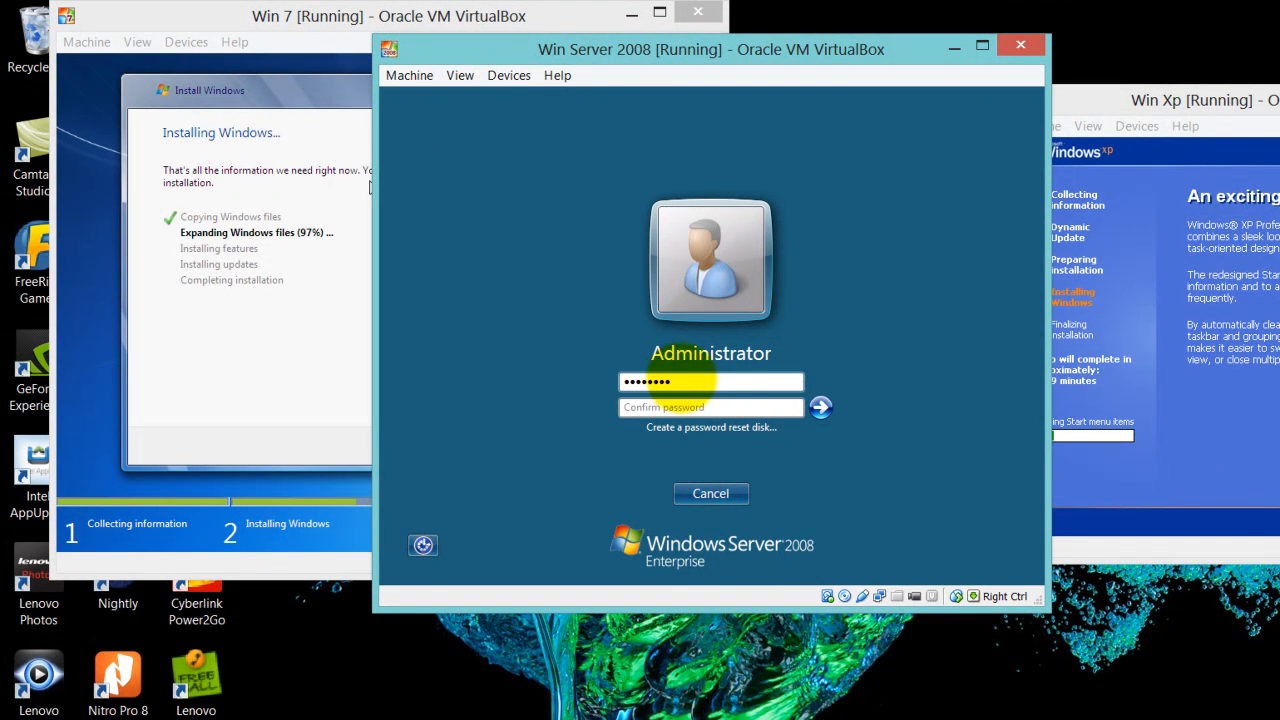
pyautogui.click(668, 405)
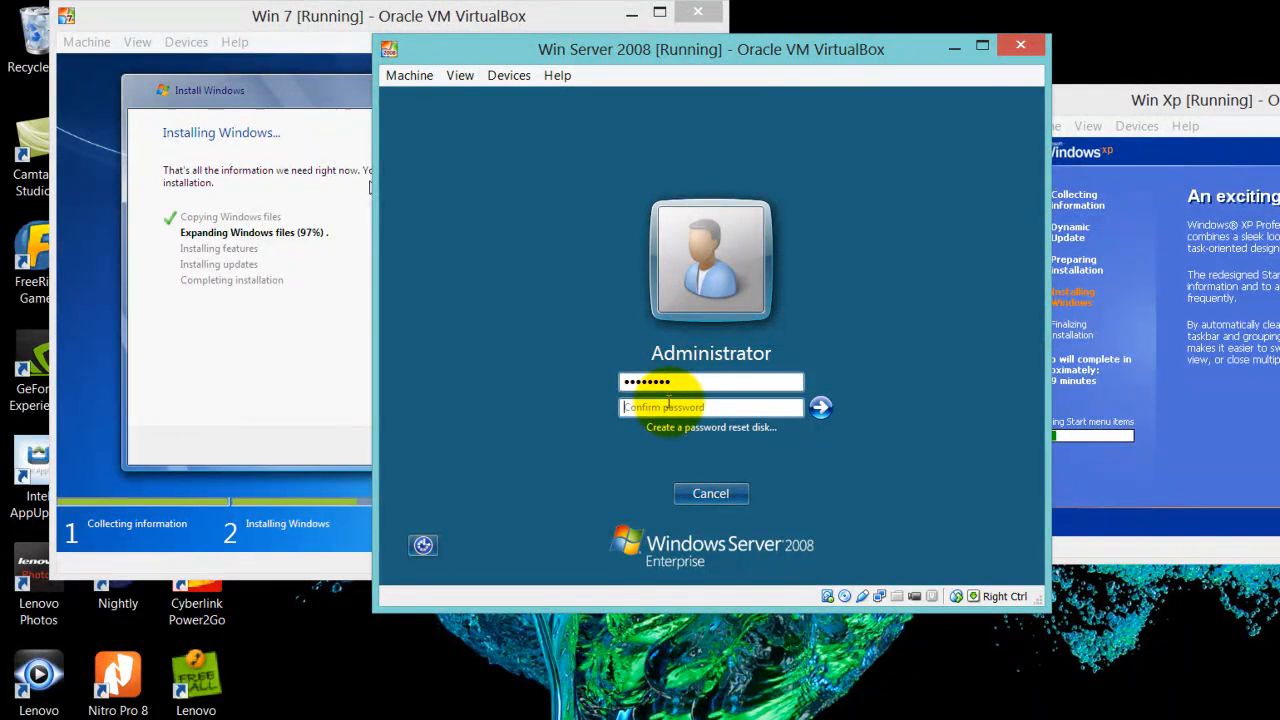
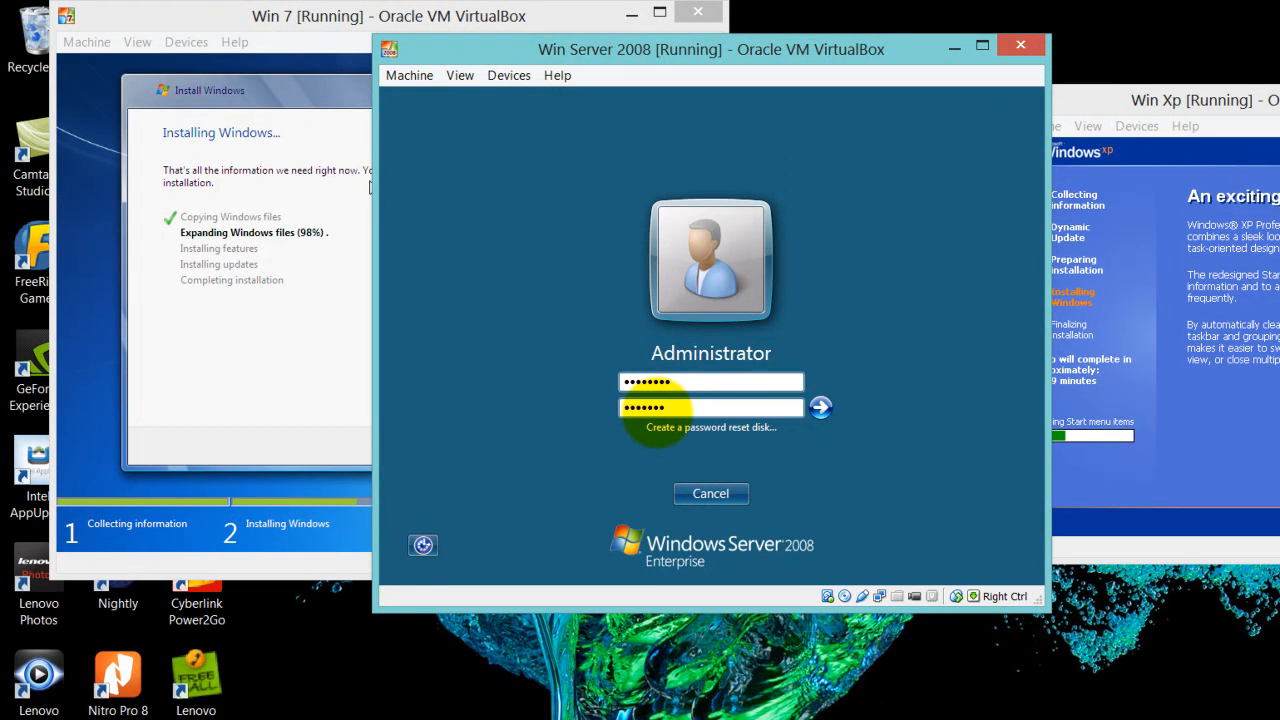
pyautogui.press('BackSpace')
pyautogui.press('BackSpace')
pyautogui.press('BackSpace')
pyautogui.press('BackSpace')
pyautogui.press('BackSpace')
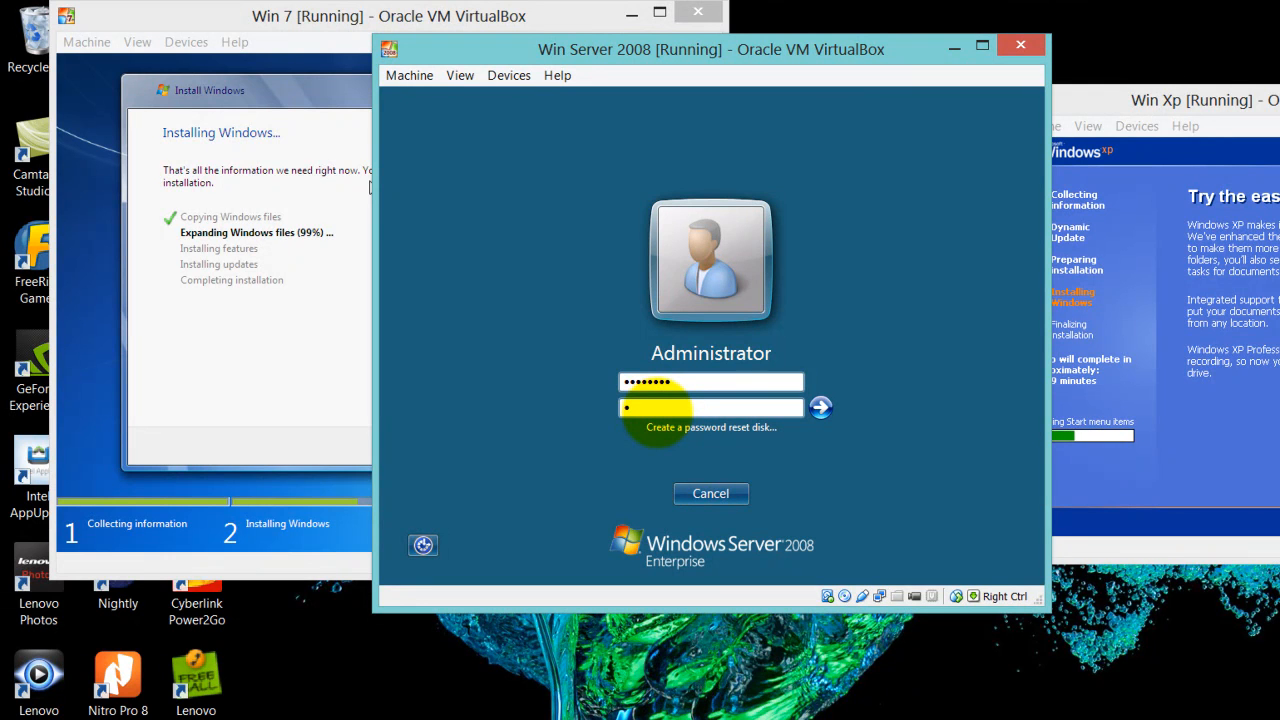
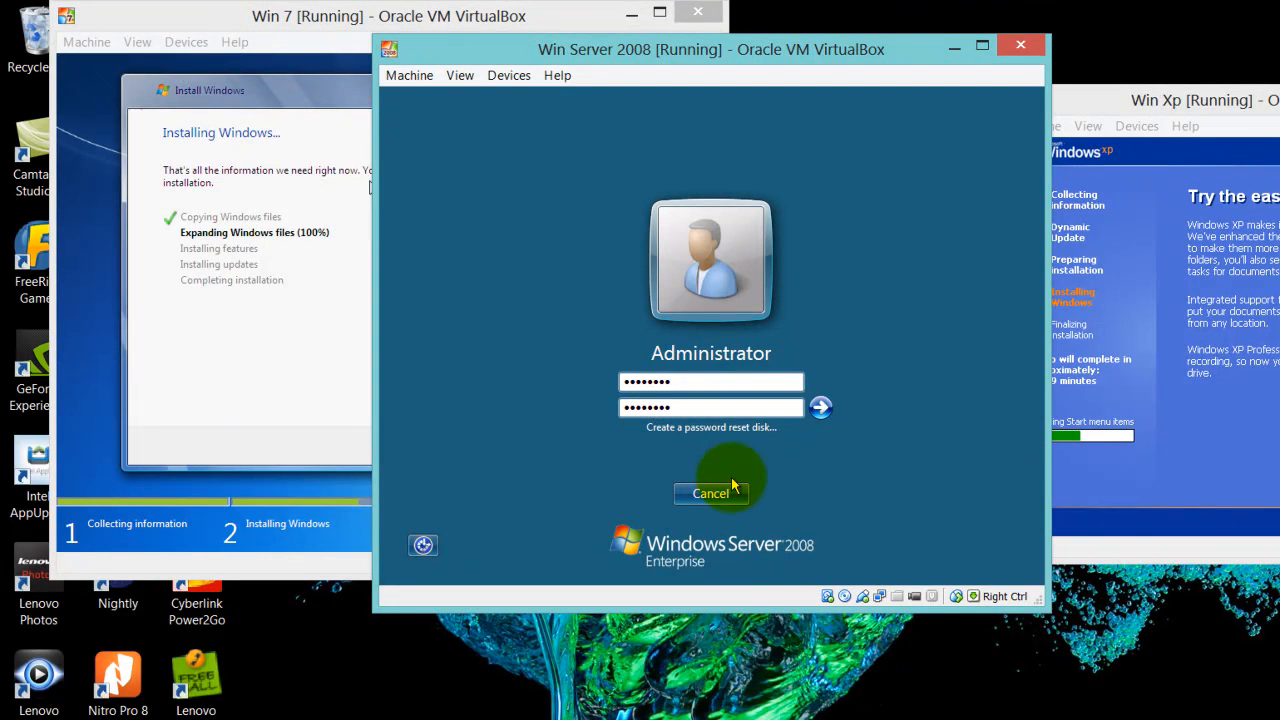
pyautogui.click(819, 409)
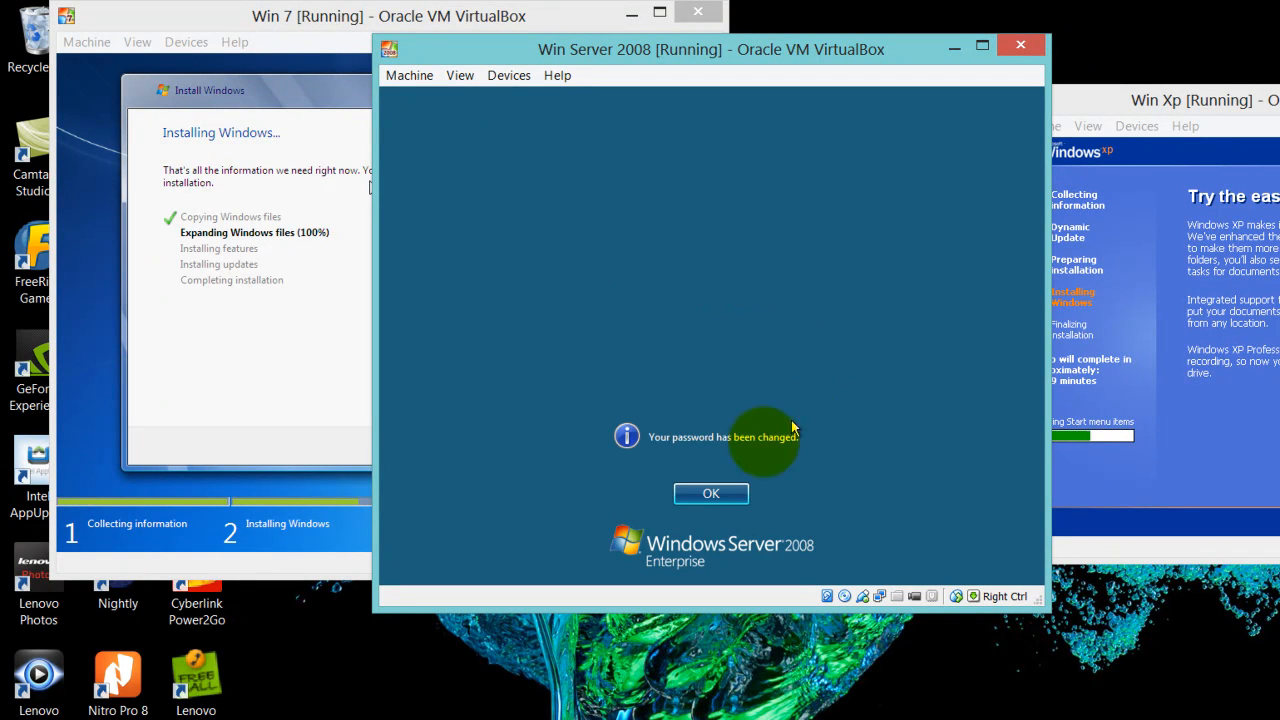
# Acknowledge the password change and switch between the Server 2008, XP and Win 7 windows
pyautogui.click(720, 490)
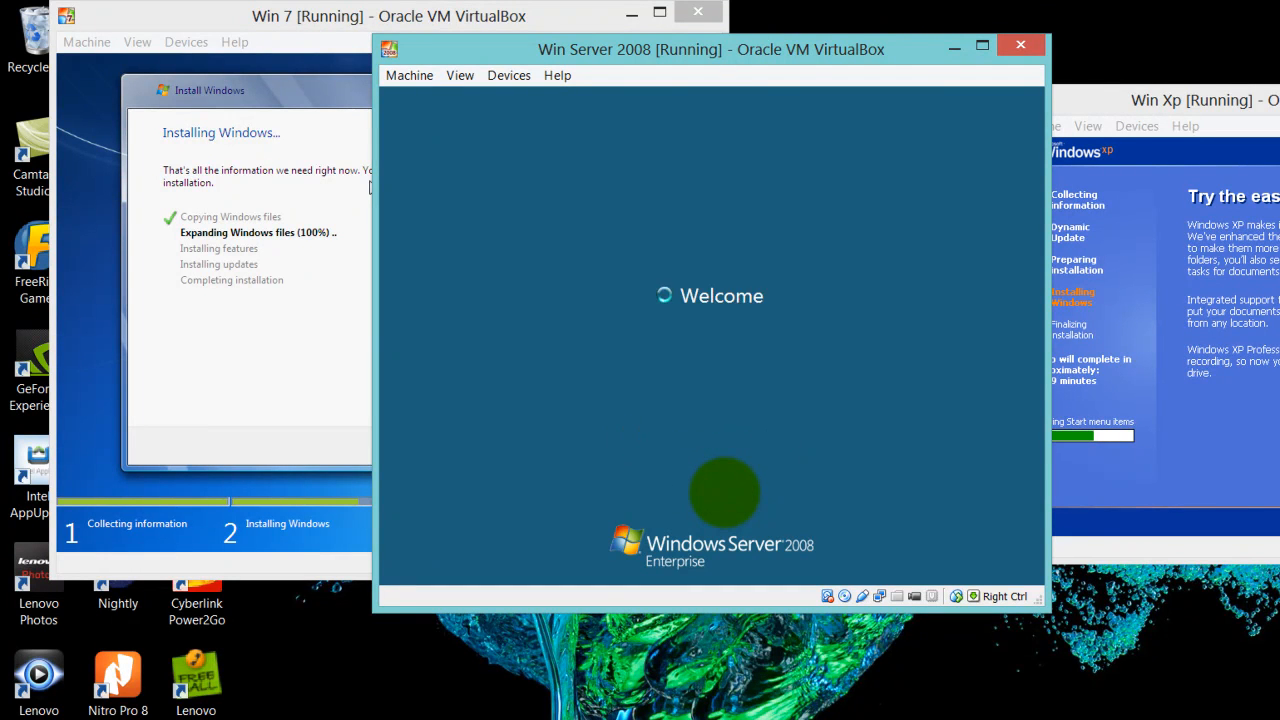
pyautogui.click(1192, 455)
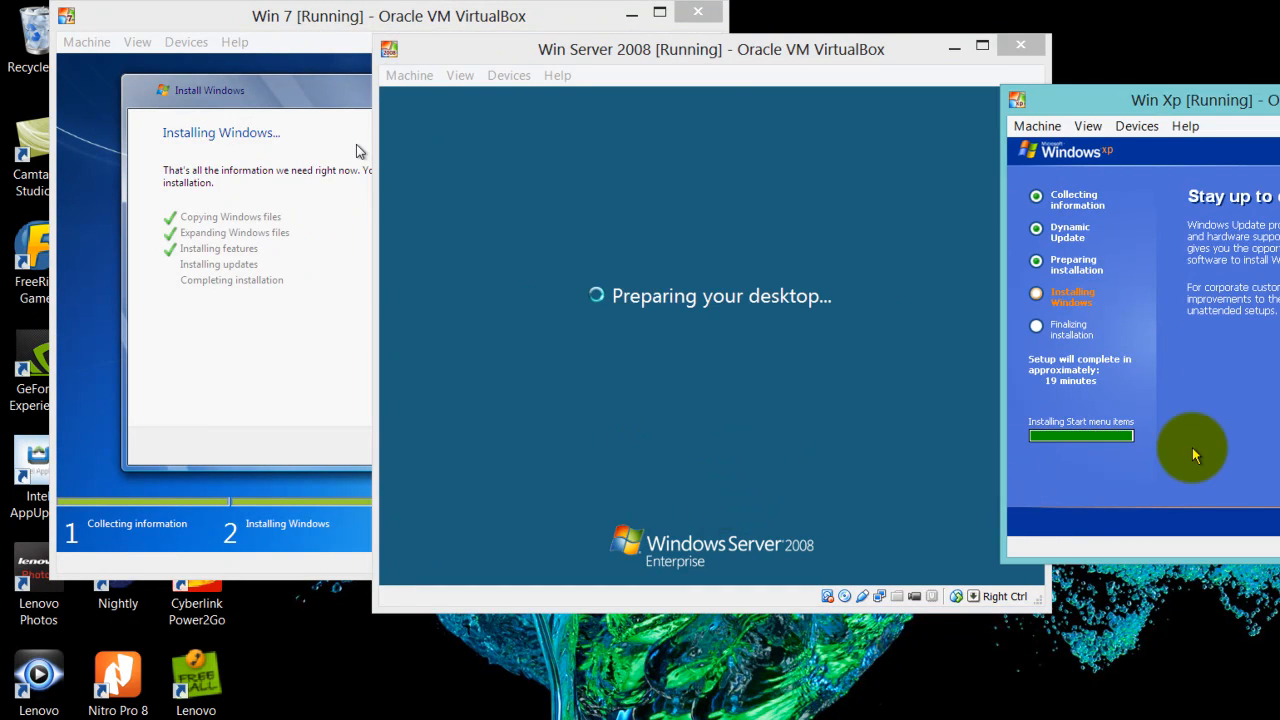
pyautogui.click(317, 15)
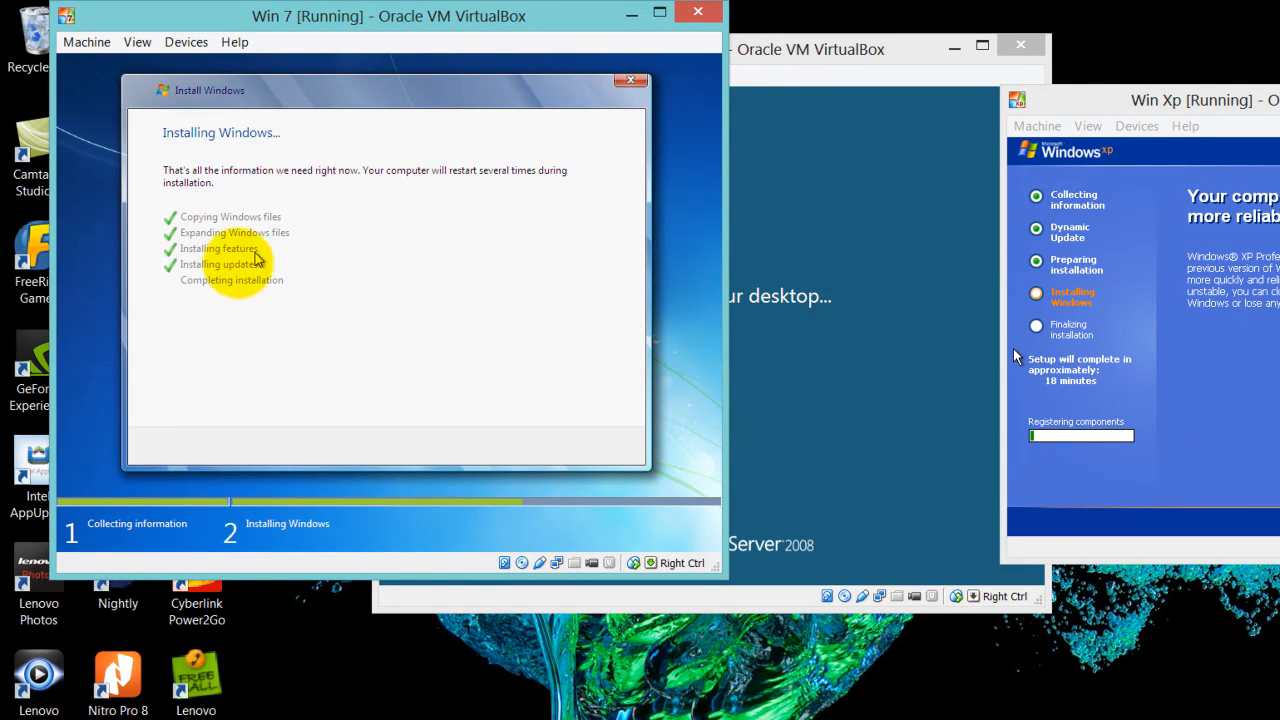
pyautogui.click(760, 49)
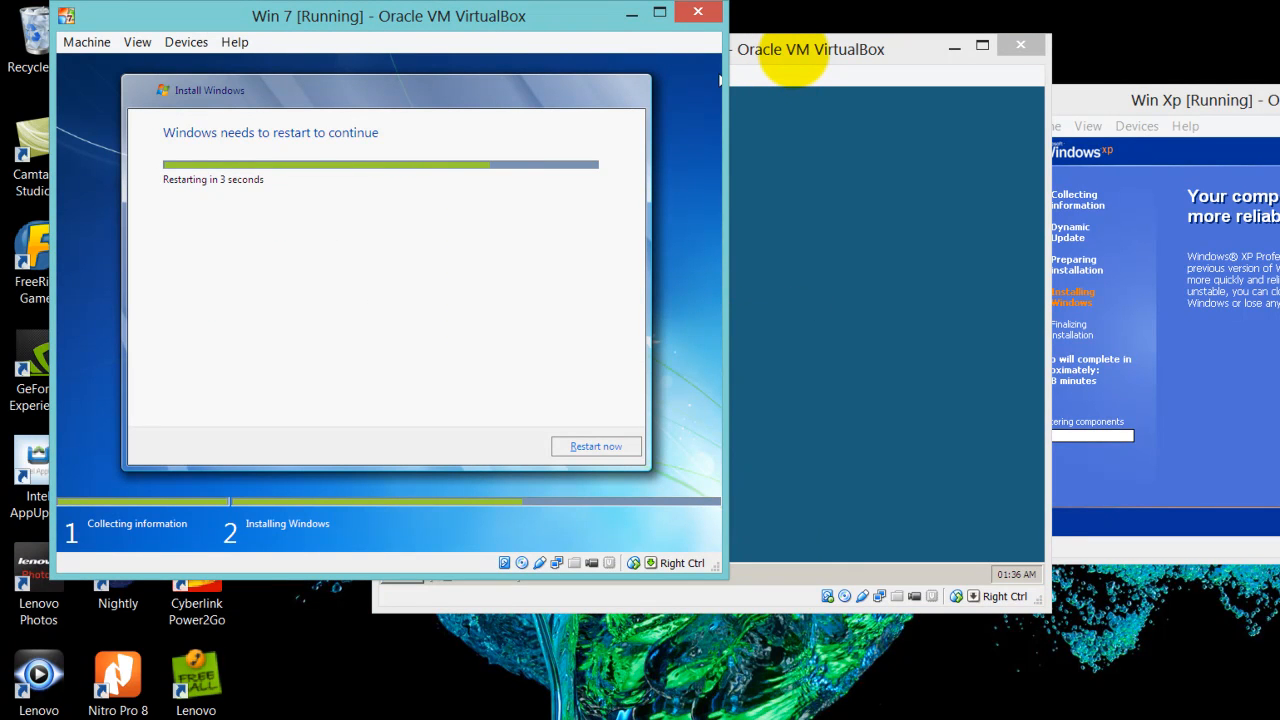
pyautogui.click(790, 49)
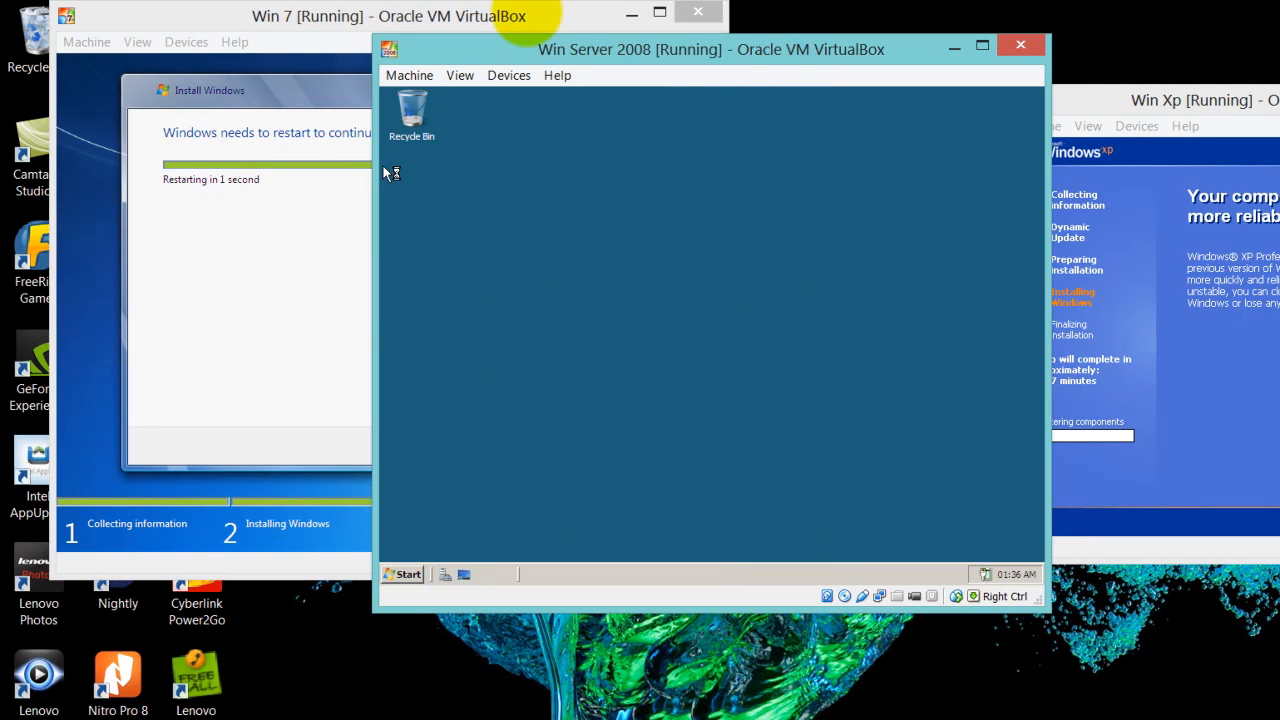
pyautogui.click(525, 16)
pyautogui.click(795, 50)
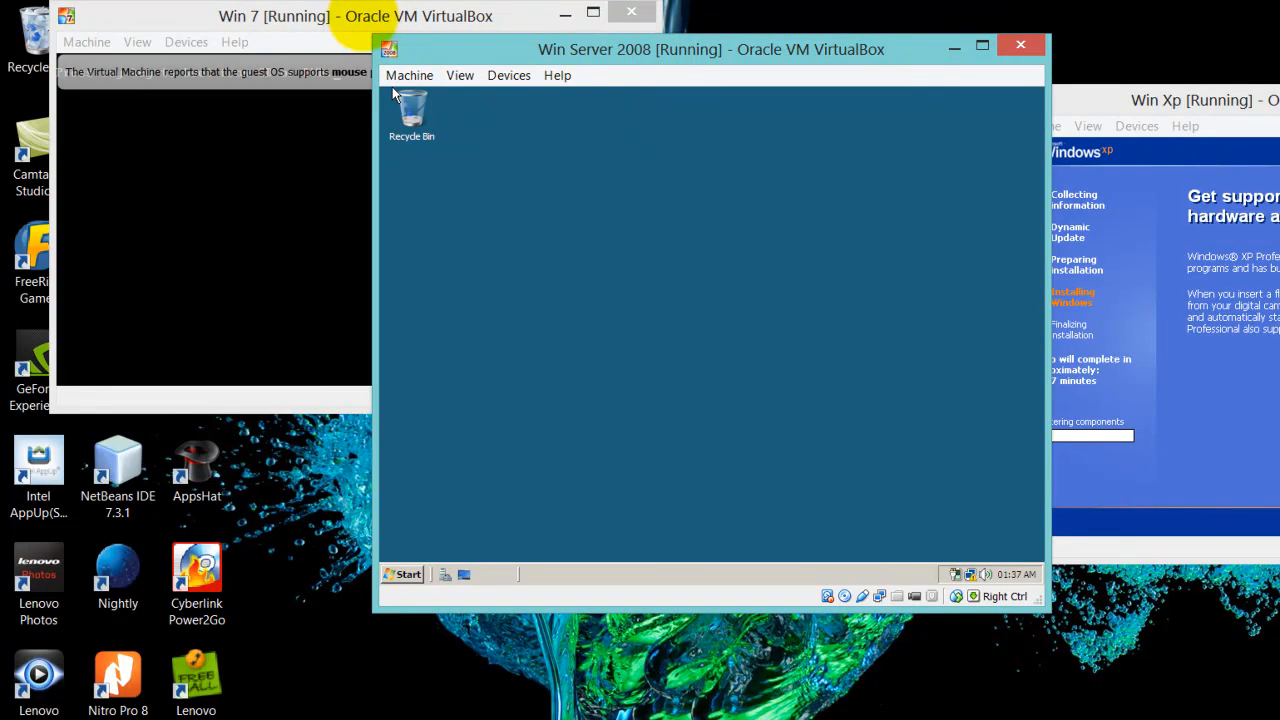
pyautogui.click(358, 24)
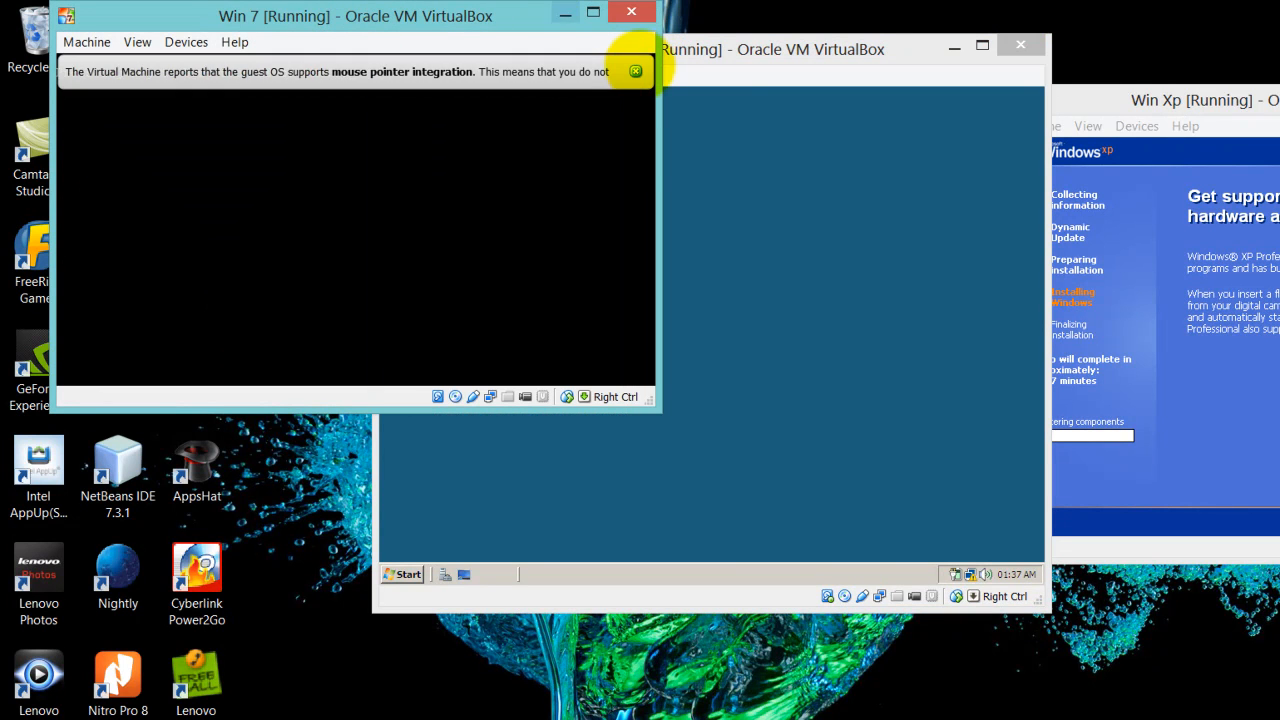
# Dismiss Win 7's pointer and 32-bit colour notices, minimize Server 2008, and move XP up-left
pyautogui.click(635, 71)
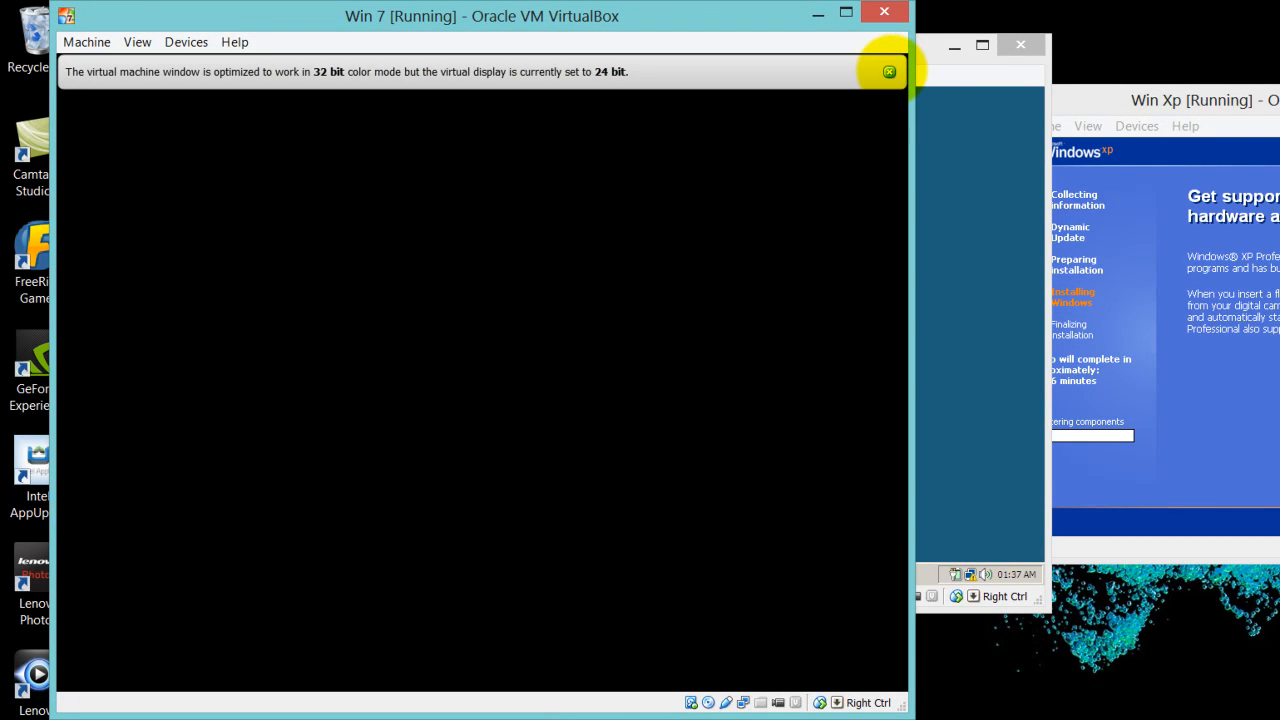
pyautogui.click(888, 71)
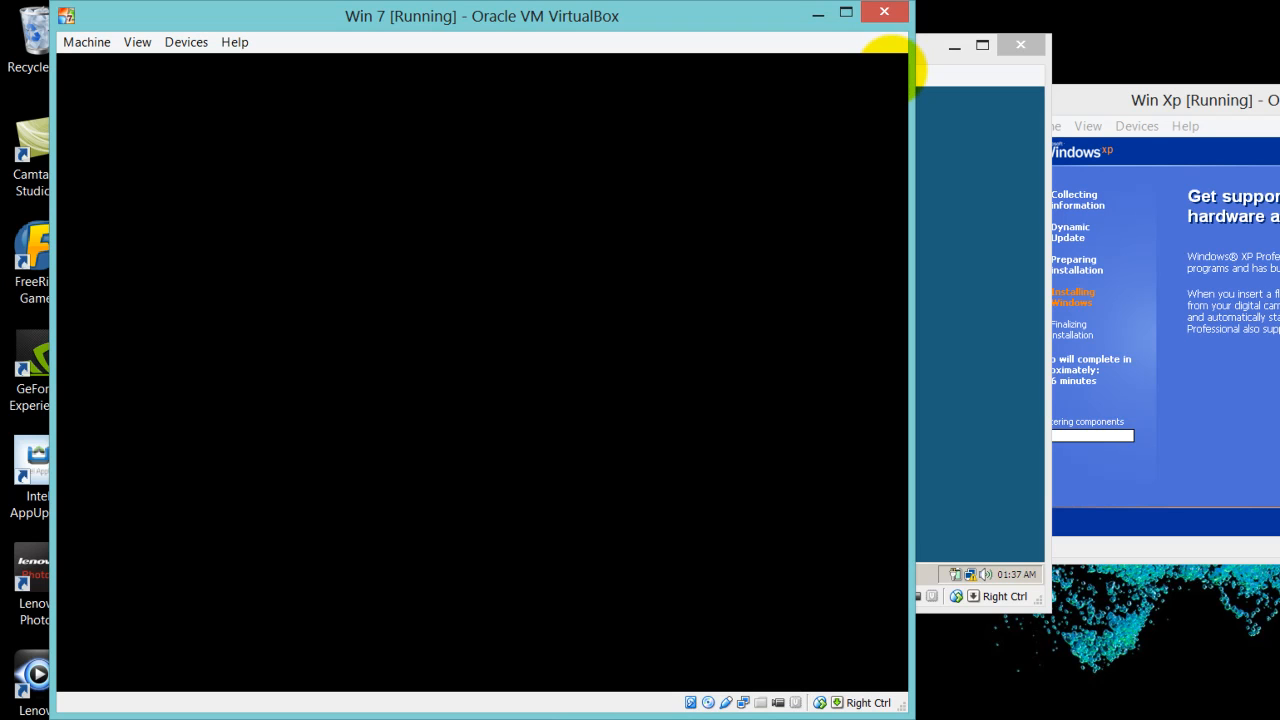
pyautogui.click(935, 55)
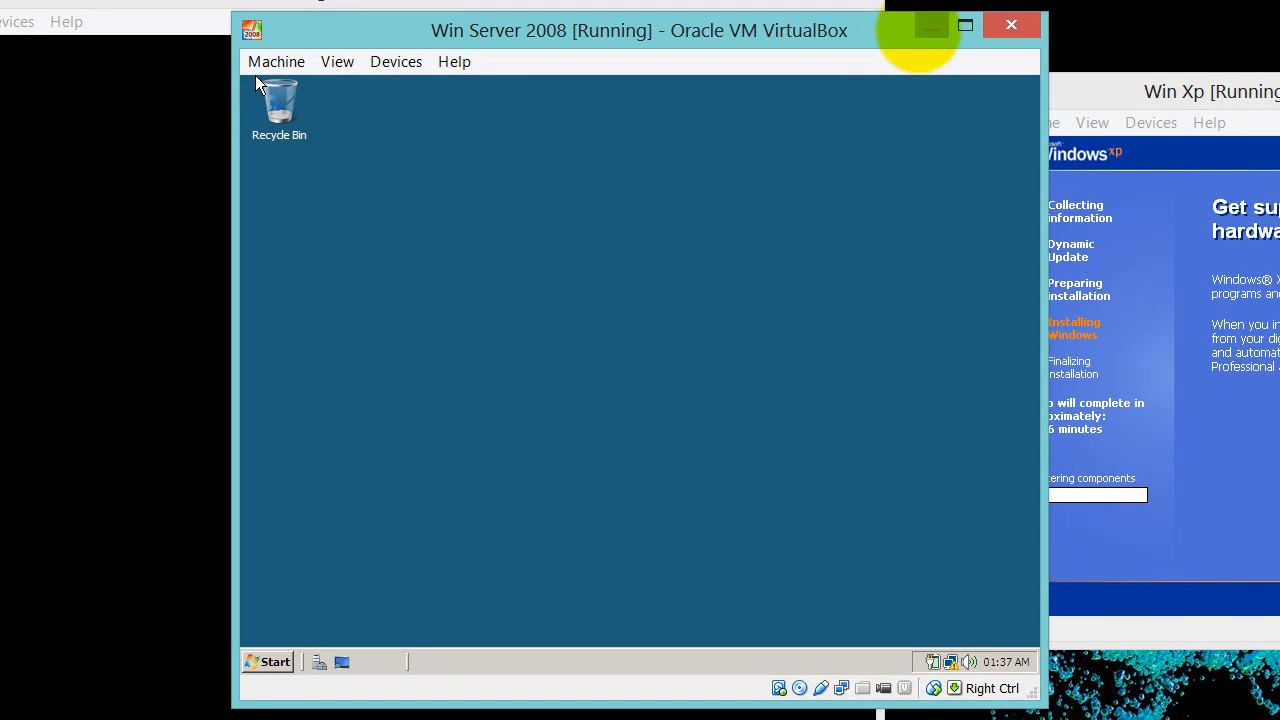
pyautogui.click(930, 28)
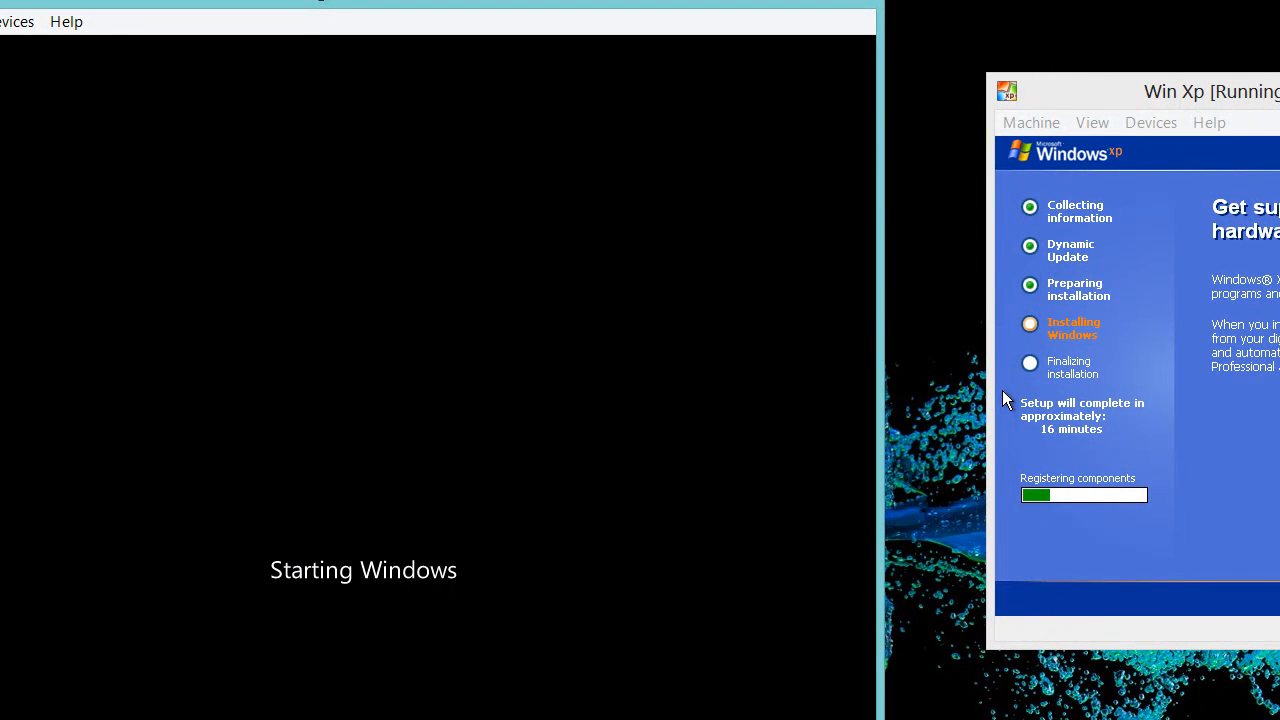
pyautogui.moveTo(1105, 95); pyautogui.dragTo(944, 49)
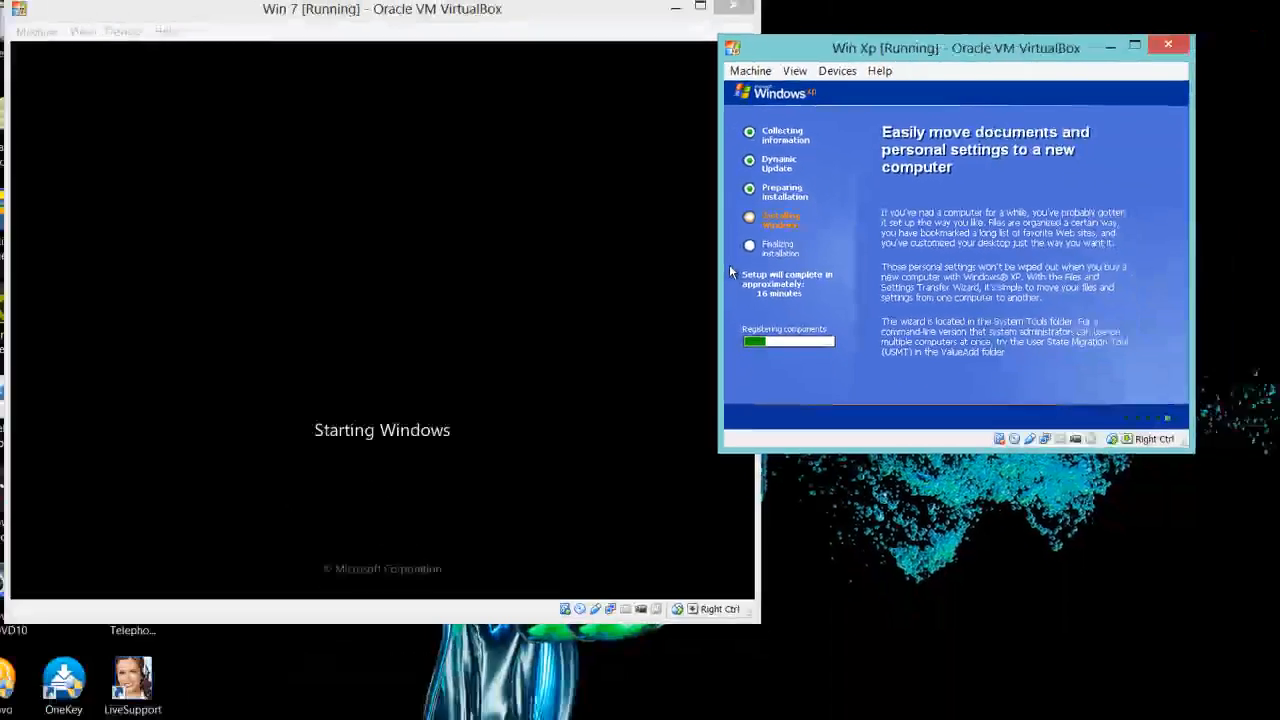
pyautogui.click(410, 700)
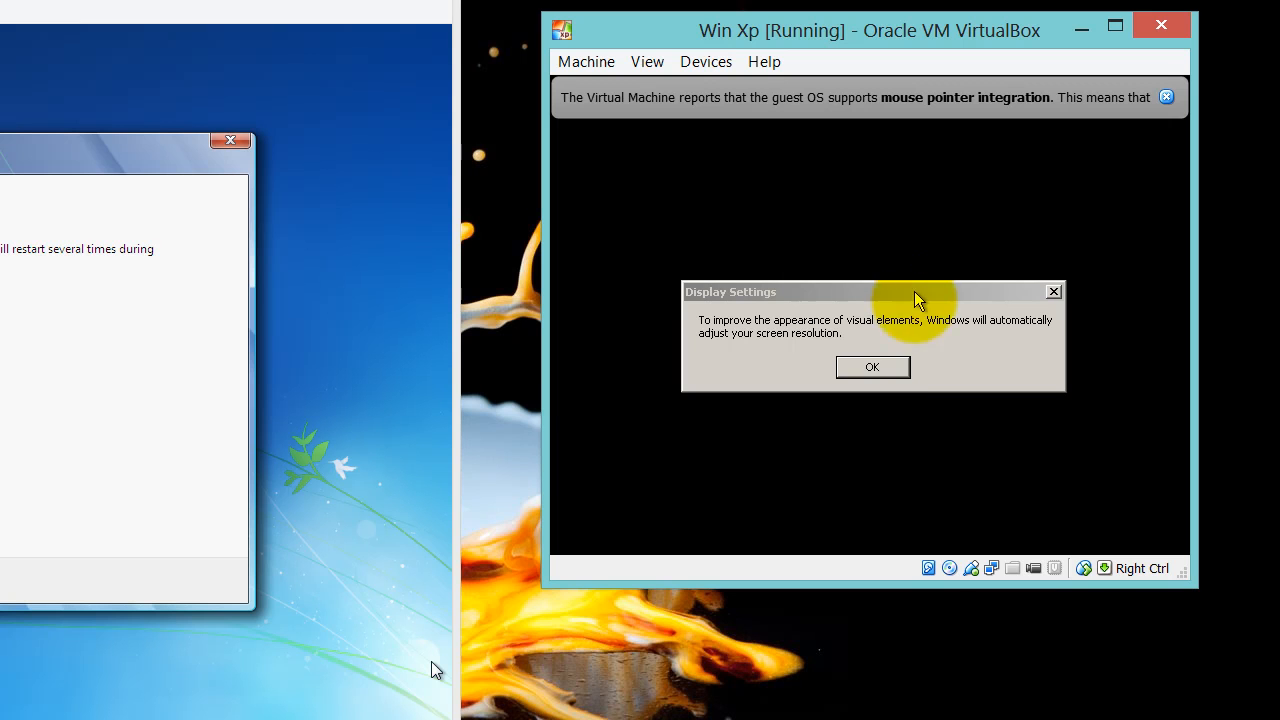
# Accept and keep the adjusted XP screen resolution, then dismiss the mouse integration notice
pyautogui.click(875, 370)
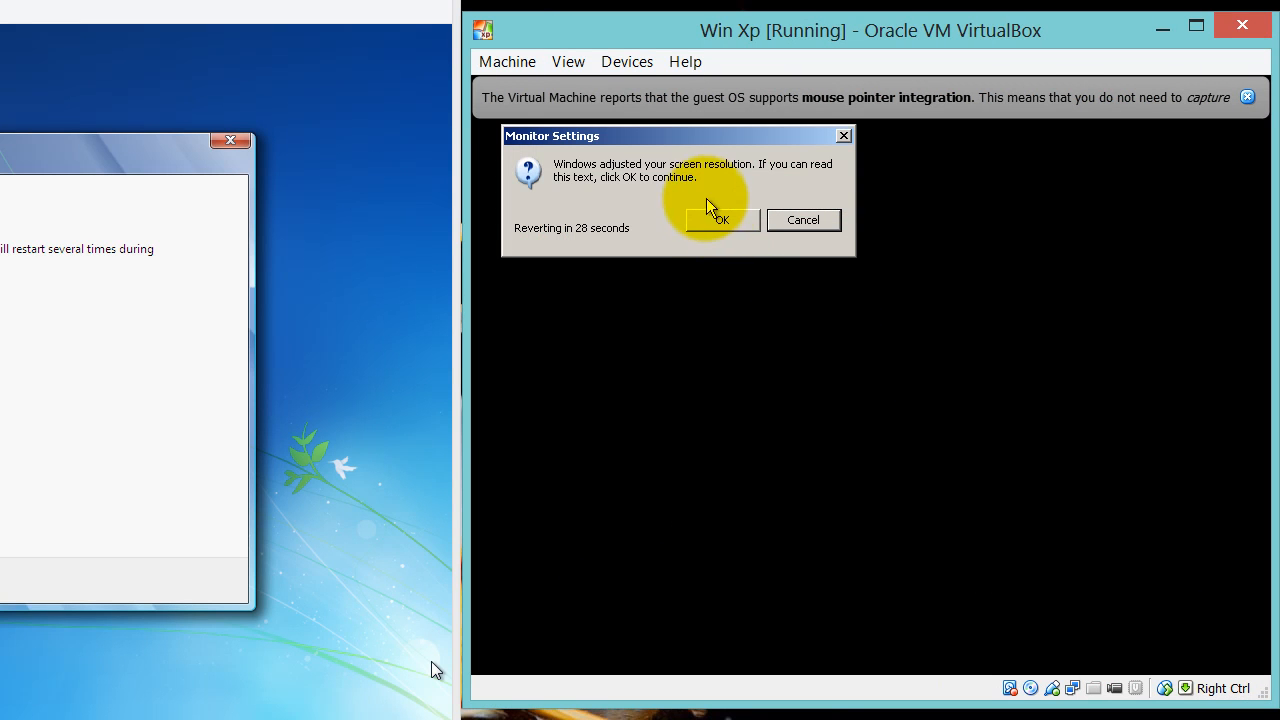
pyautogui.click(717, 222)
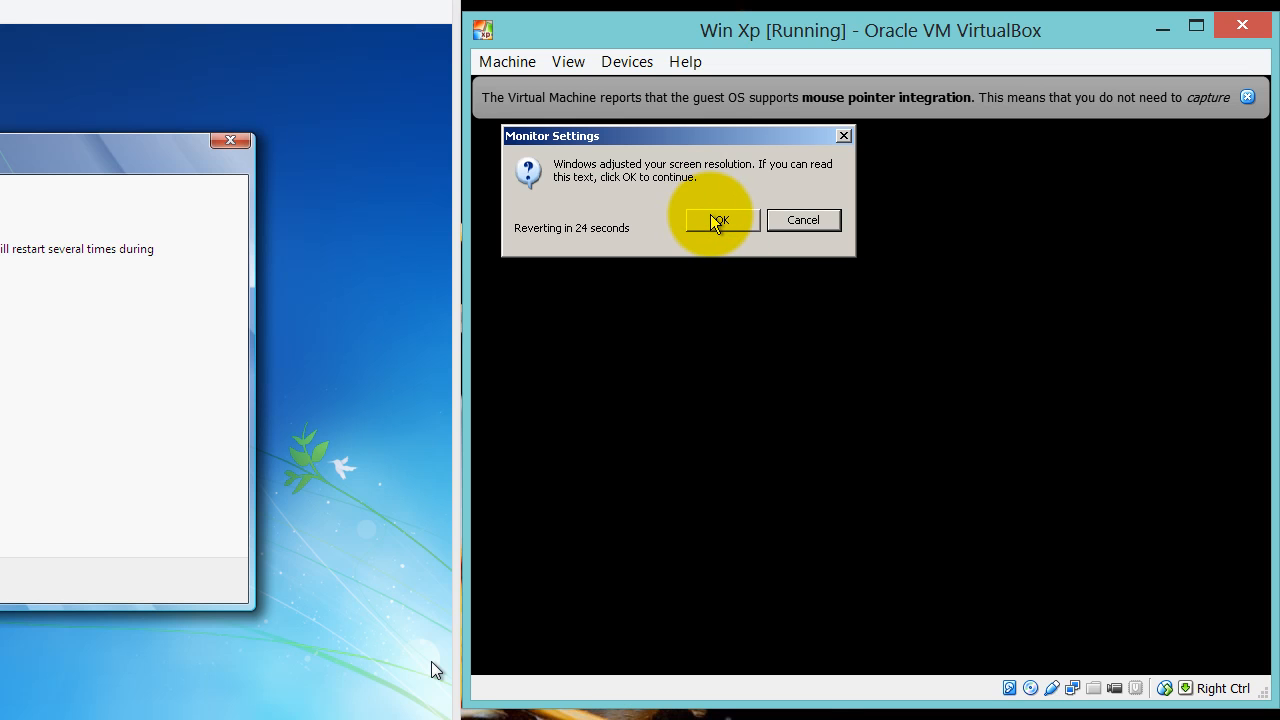
pyautogui.click(717, 222)
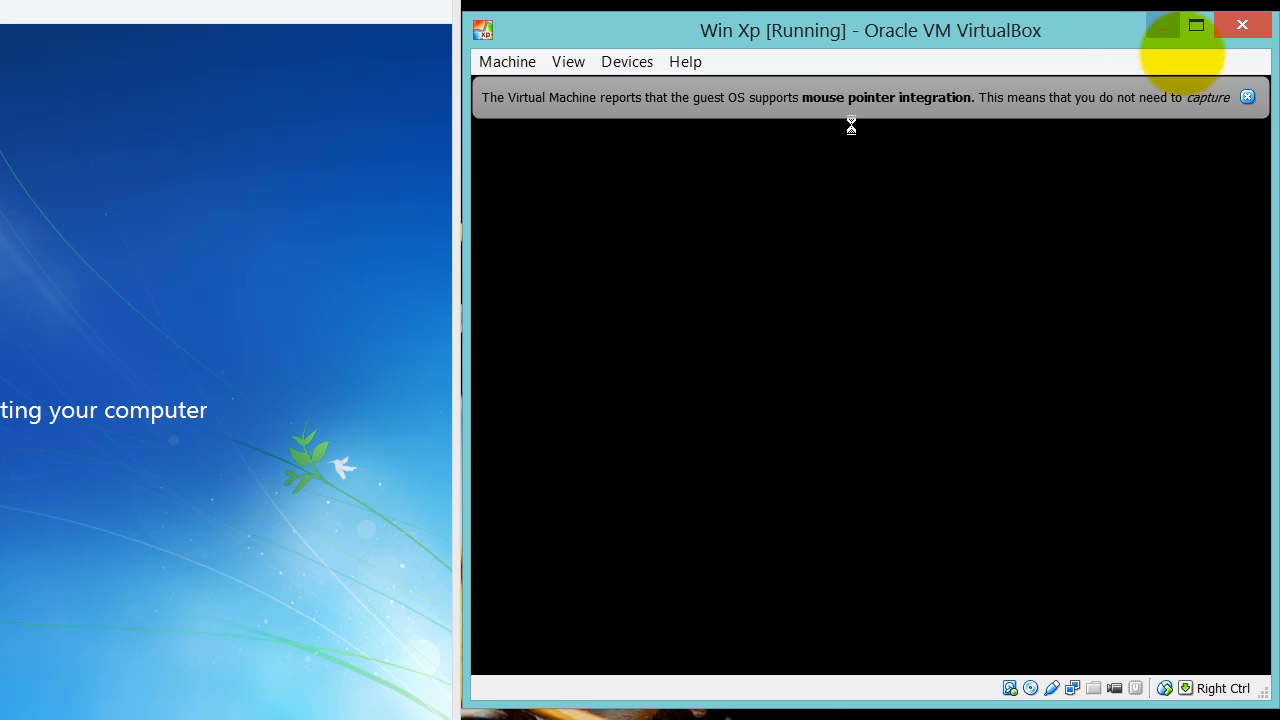
pyautogui.click(1247, 97)
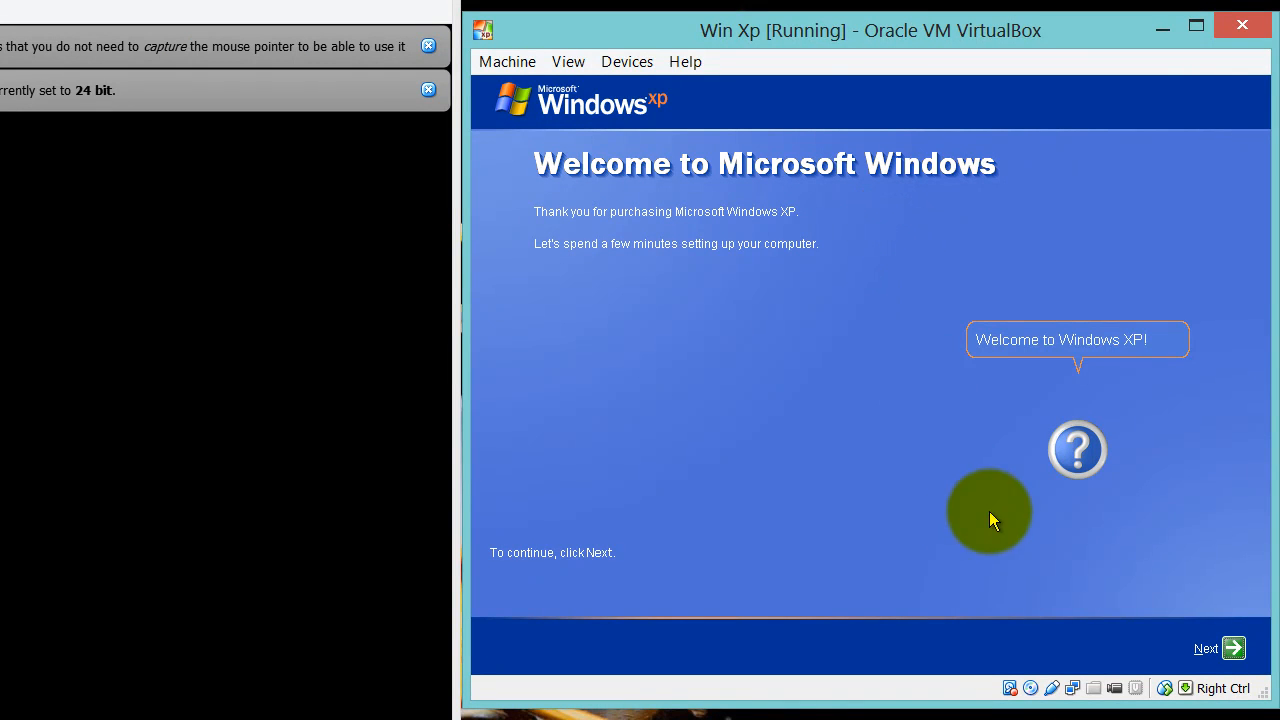
# Choose 'Not right now' for automatic updates, enter the first user's name, and finish
pyautogui.click(1233, 649)
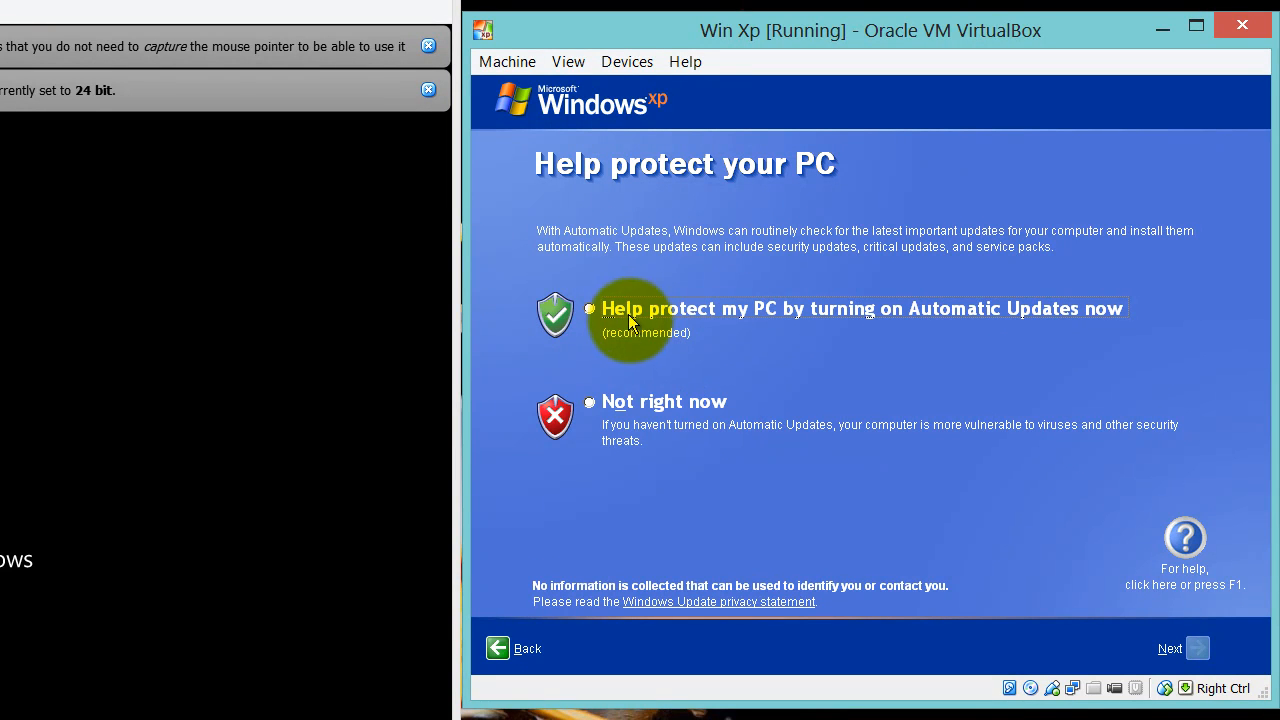
pyautogui.click(599, 392)
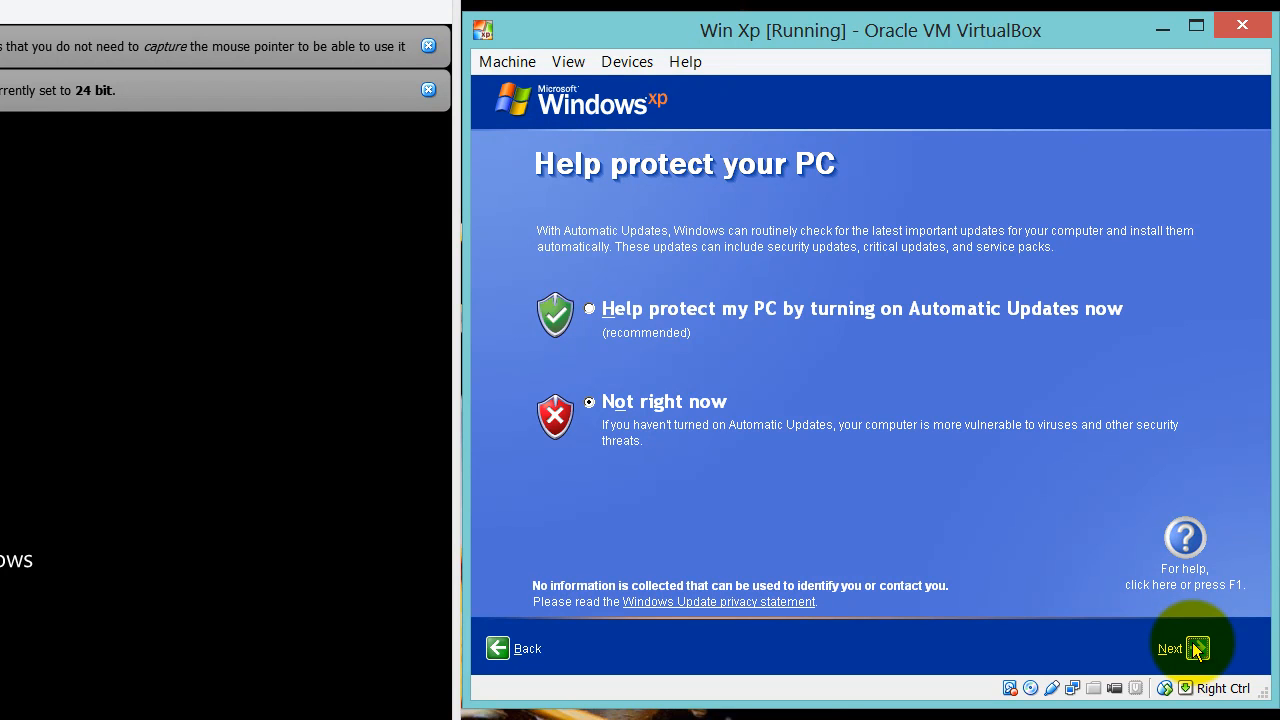
pyautogui.click(1196, 649)
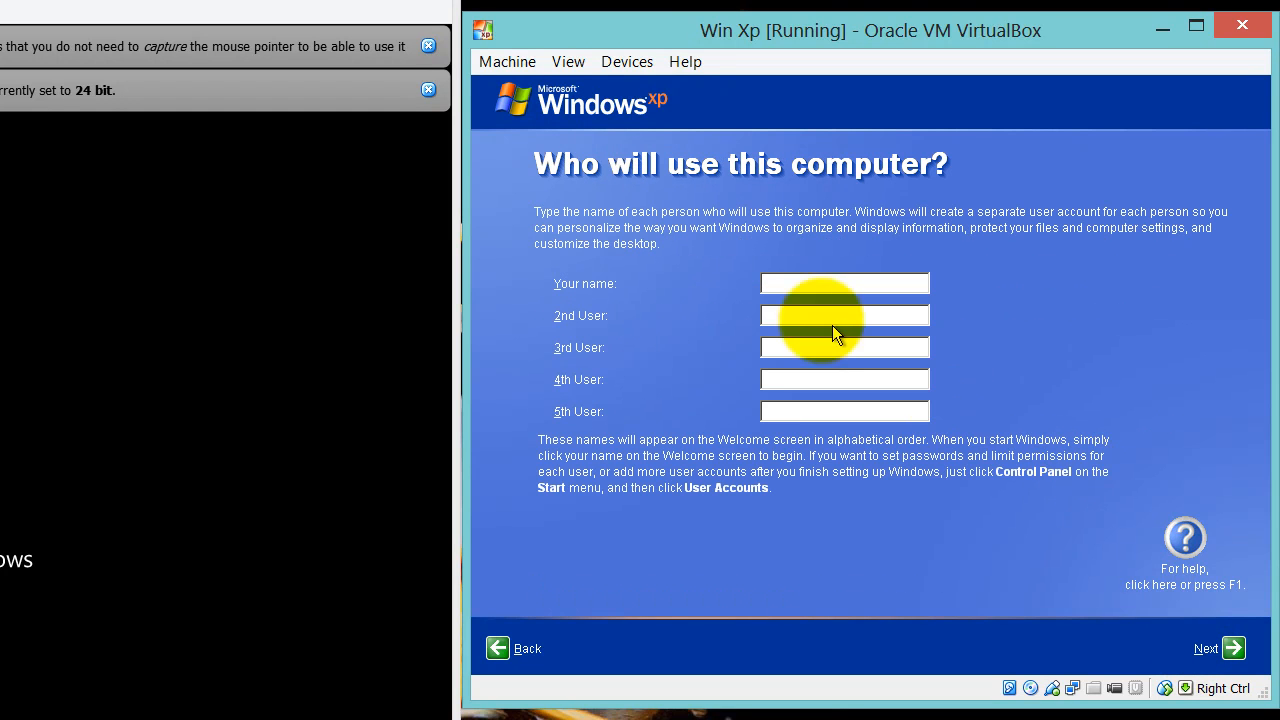
pyautogui.click(786, 283)
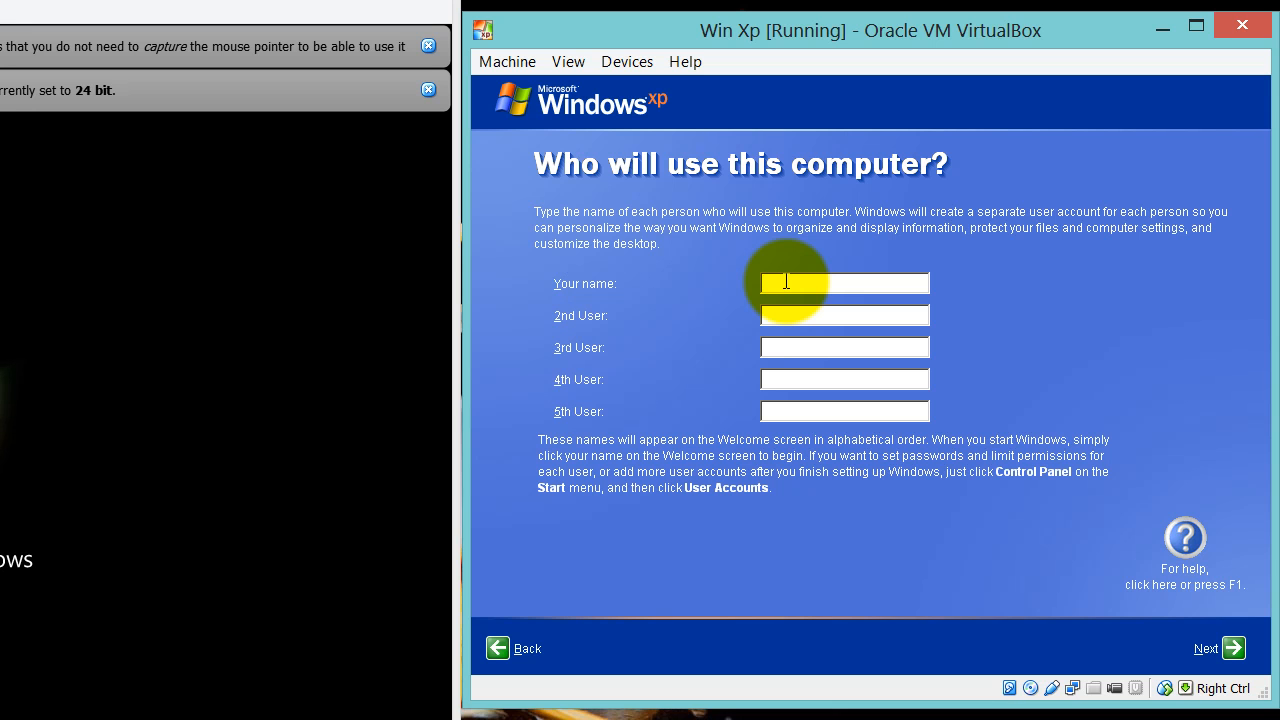
pyautogui.write('evin')
pyautogui.click(1233, 648)
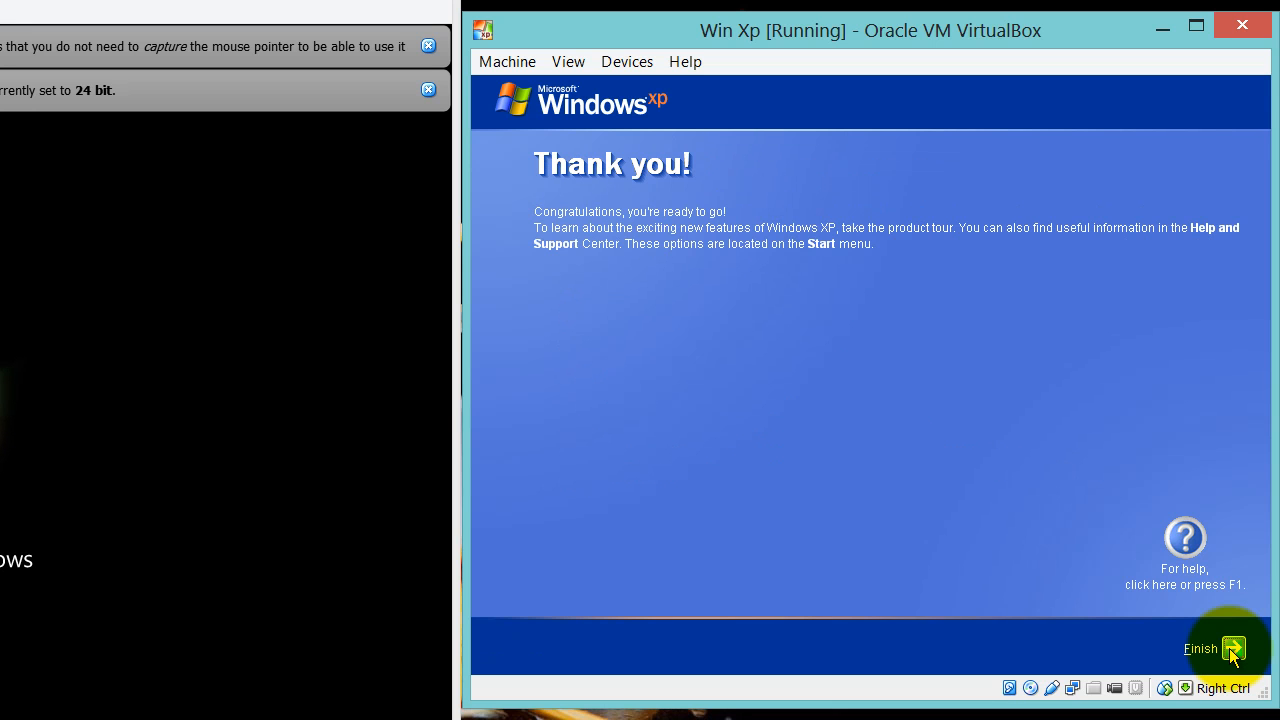
pyautogui.click(1233, 649)
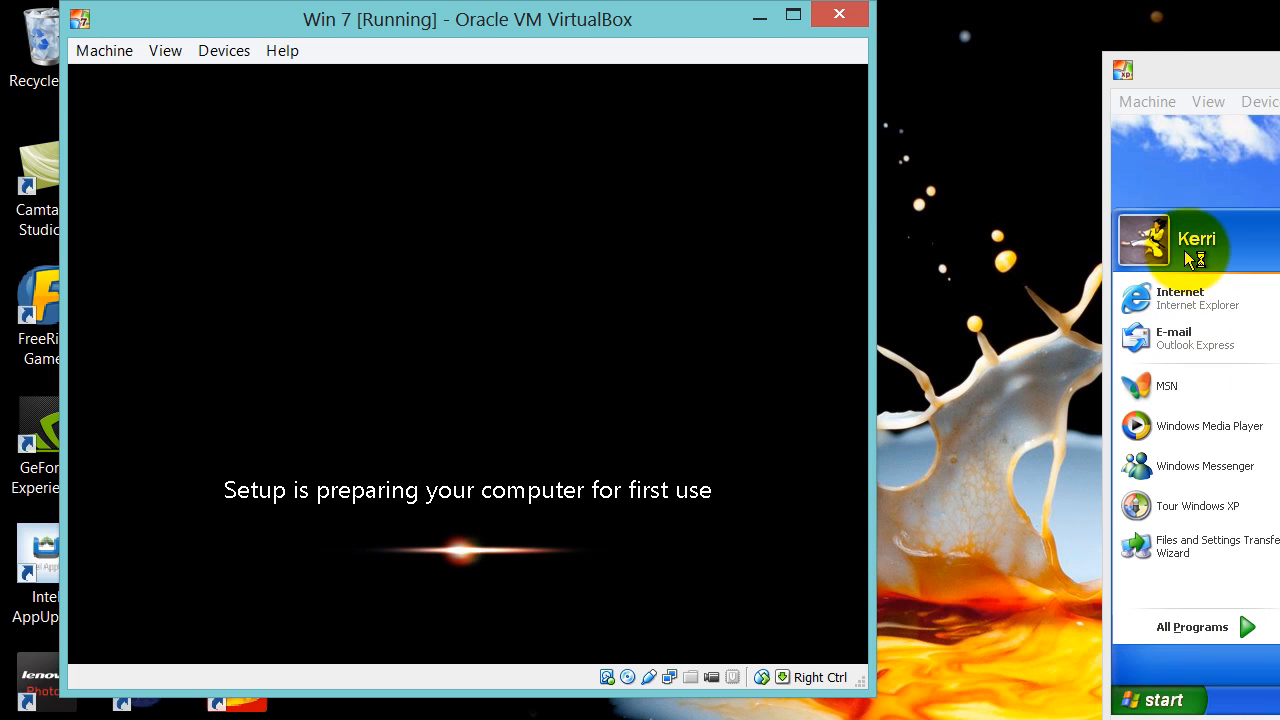
# Close the XP Start menu, minimize the Win XP window, and drag Win 7 right
pyautogui.click(1257, 329)
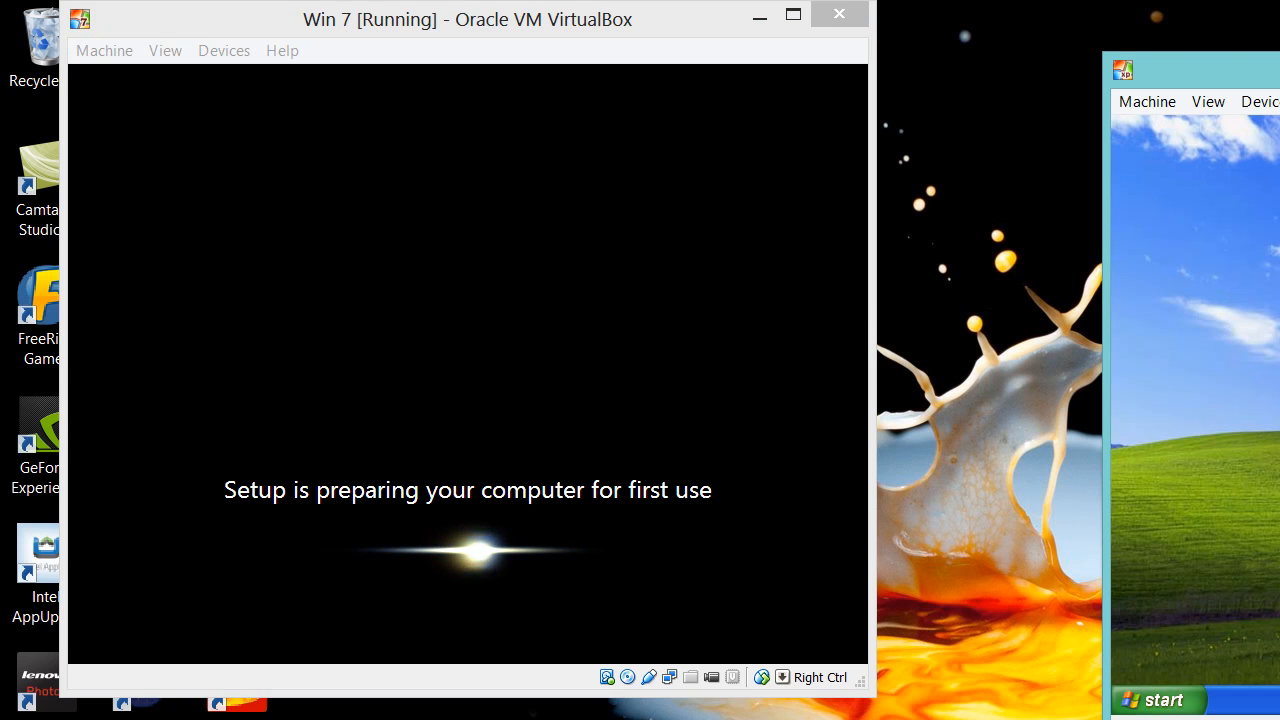
pyautogui.click(1279, 70)
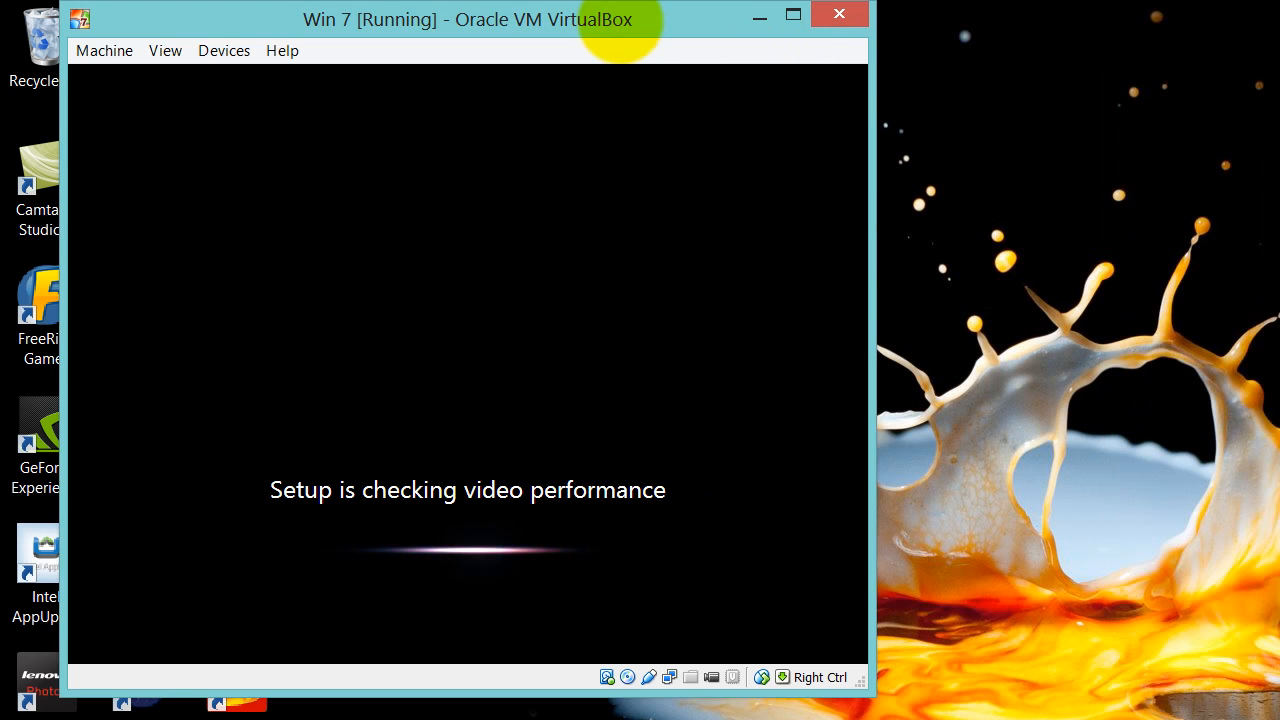
pyautogui.moveTo(620, 25); pyautogui.dragTo(1150, 70)
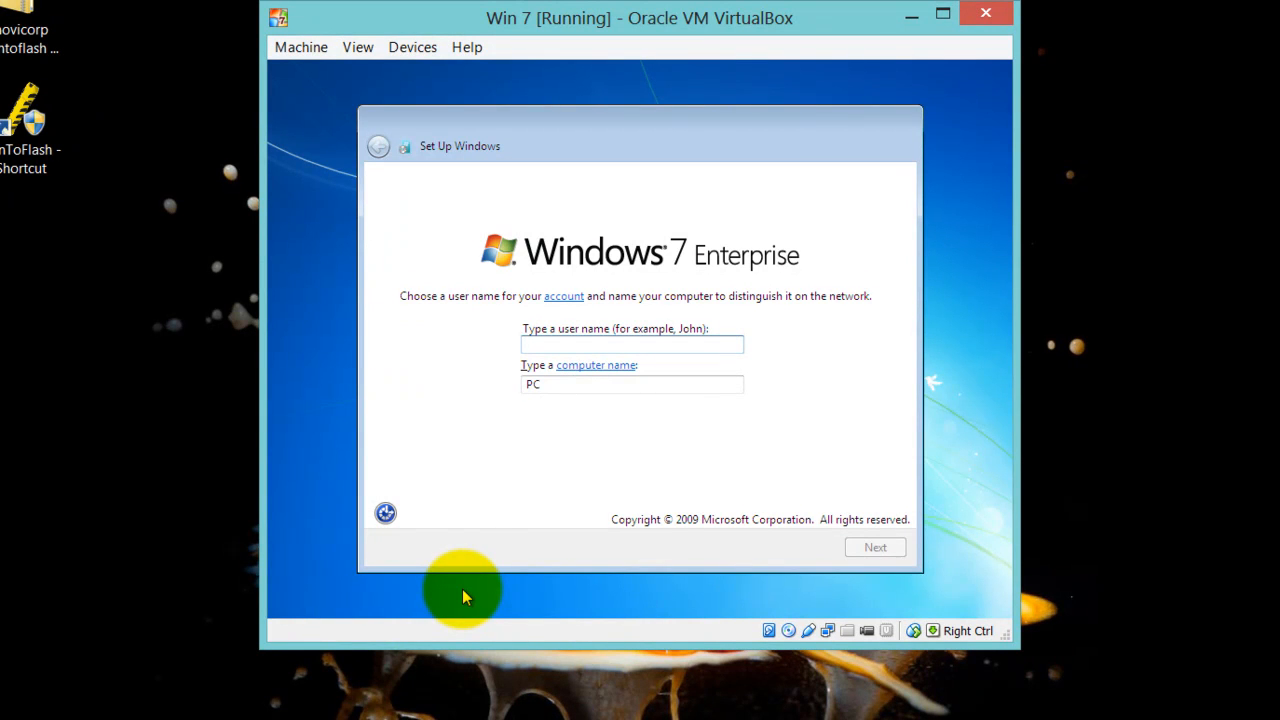
# Enter a user name for Win 7 and change the computer name to Win7-PC
pyautogui.write('Kerri')
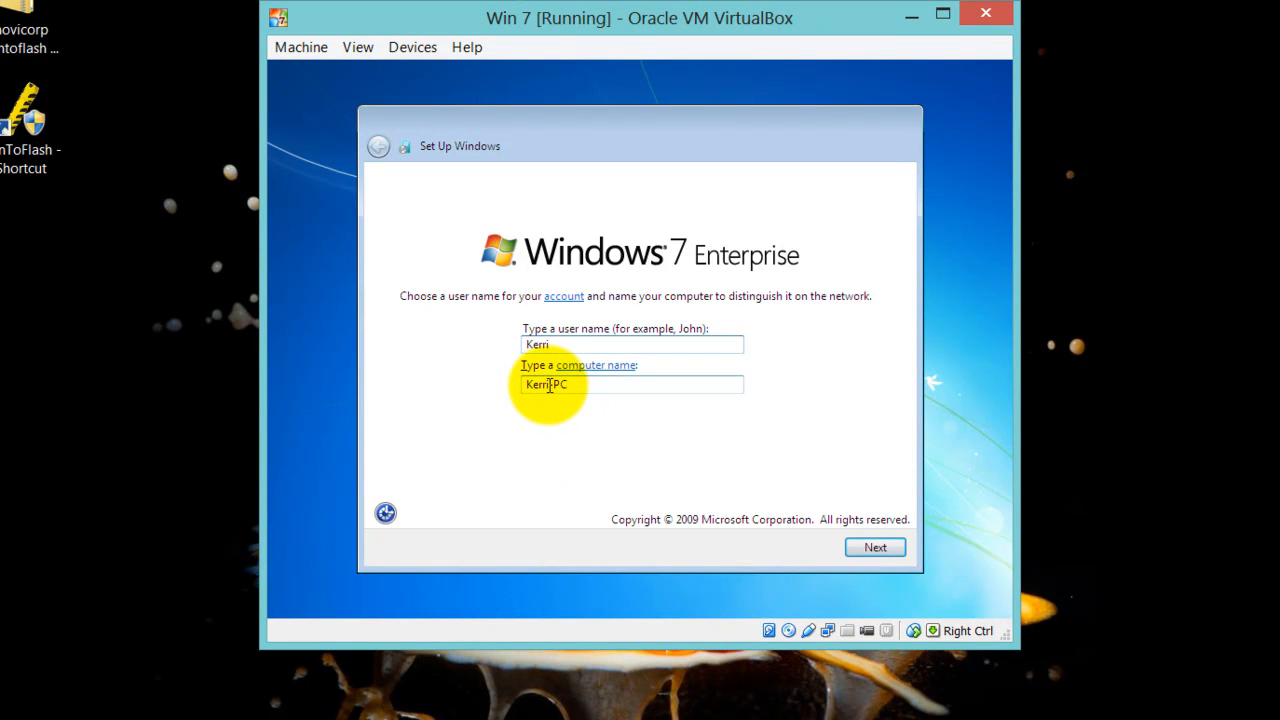
pyautogui.doubleClick(549, 386)
pyautogui.click(549, 386)
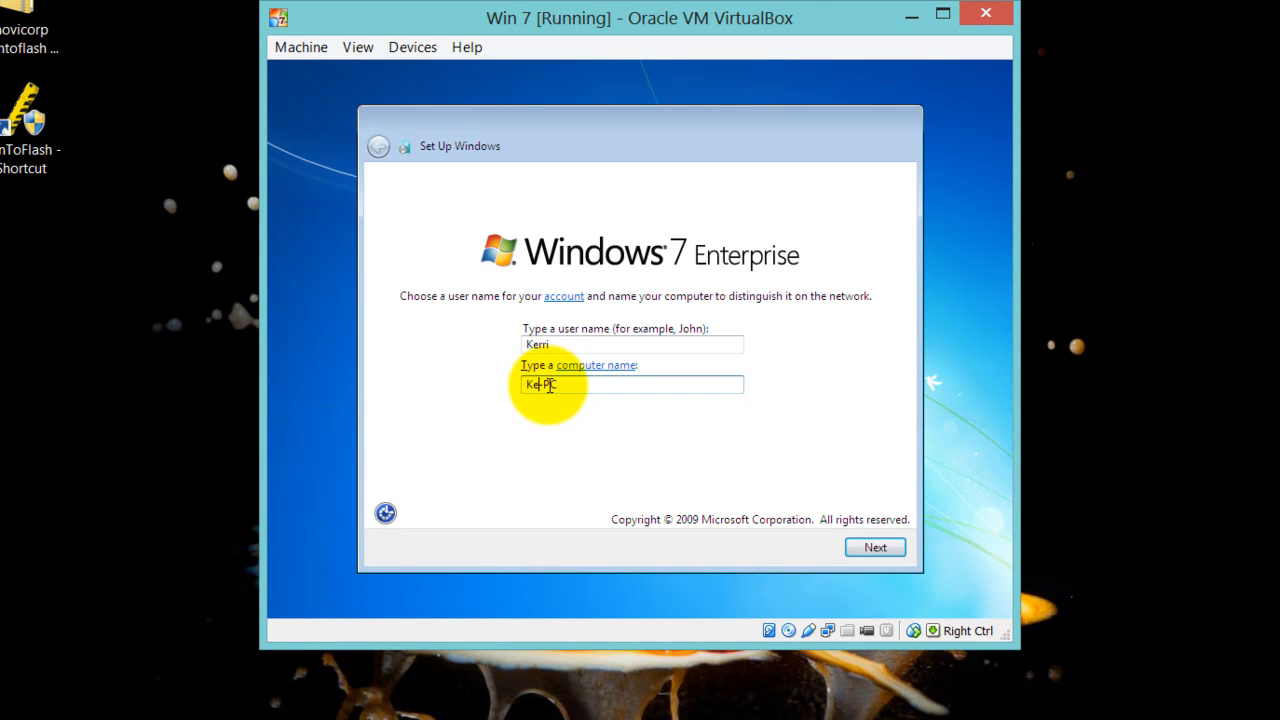
pyautogui.write('W')
pyautogui.write('in8')
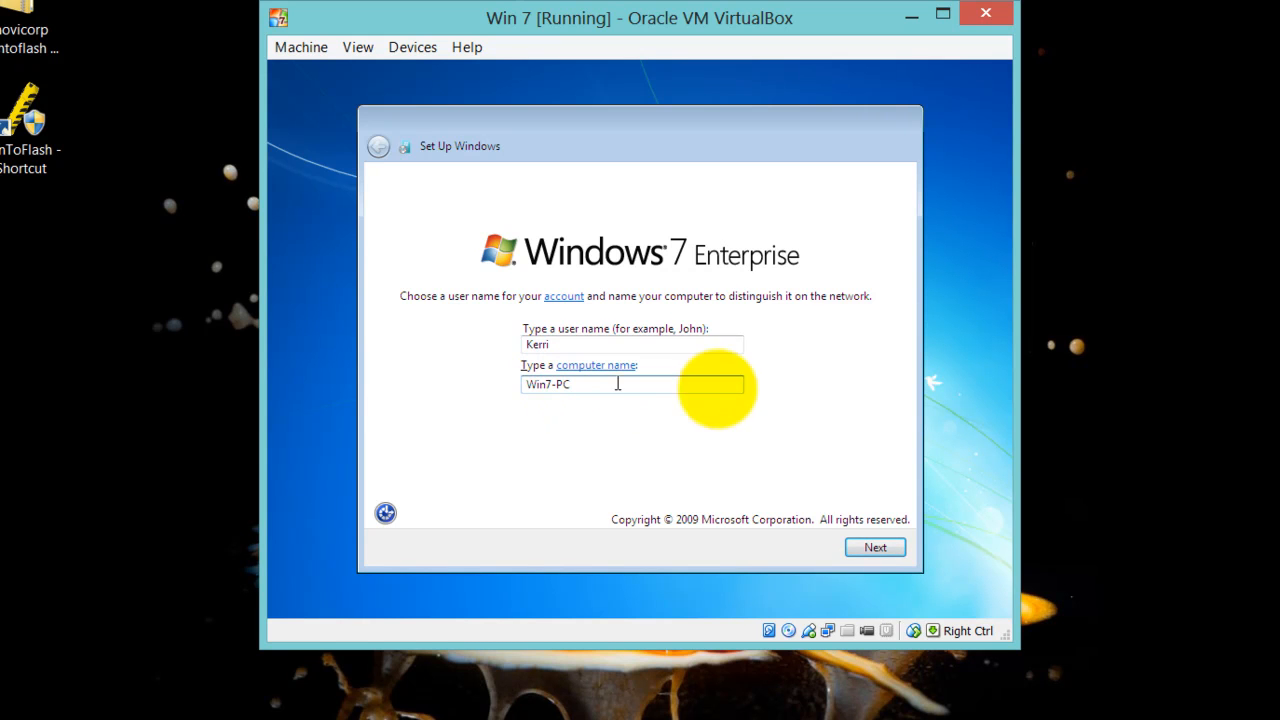
# Accept the Win 7 user and computer names and leave the account password blank
pyautogui.click(867, 551)
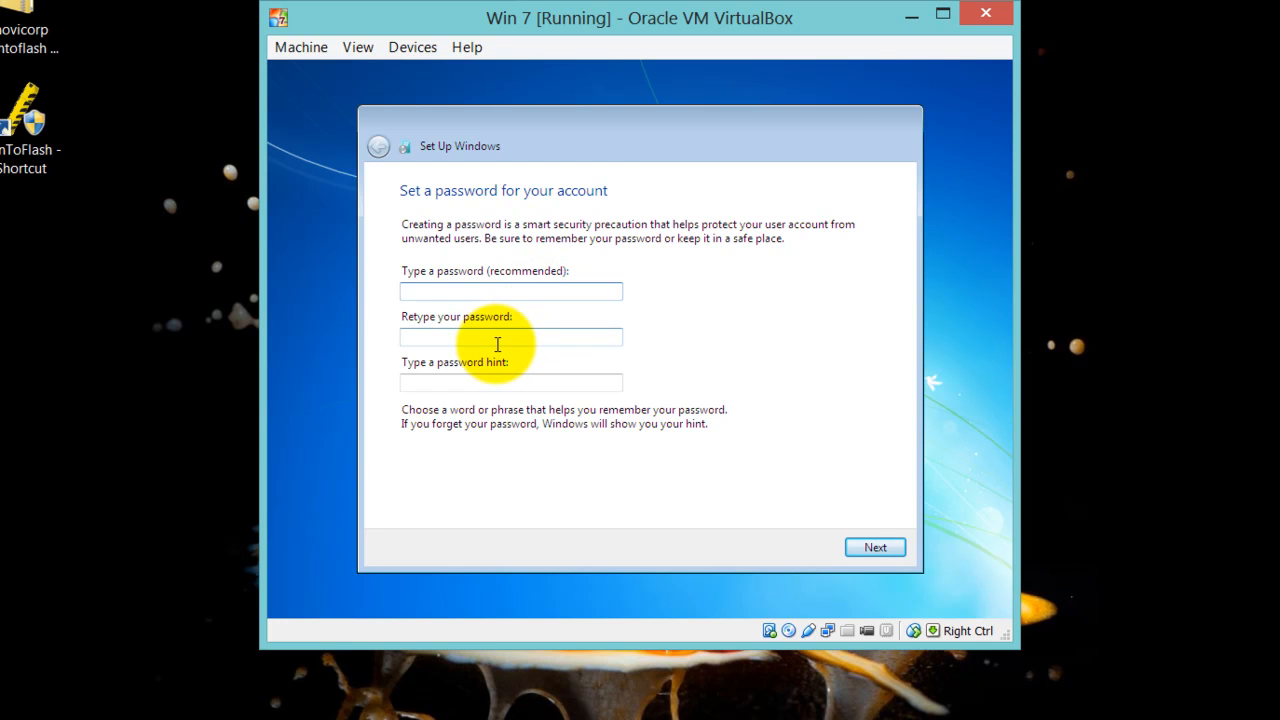
pyautogui.click(497, 344)
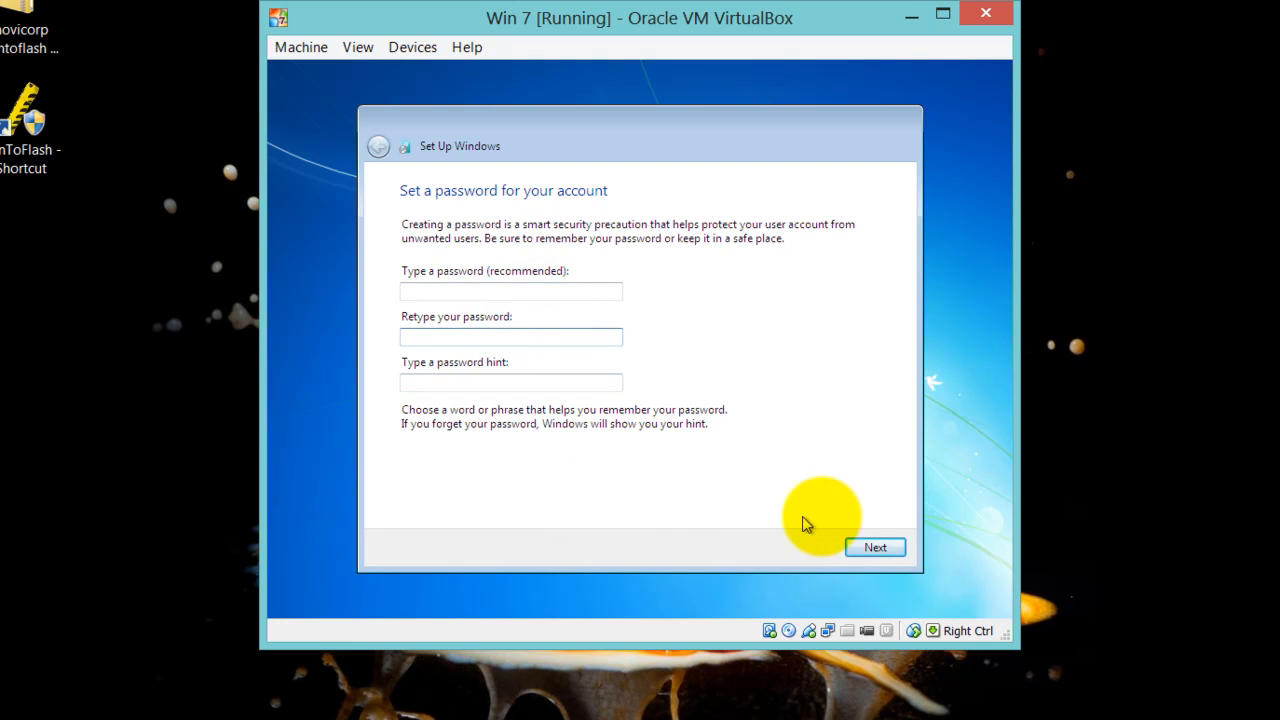
pyautogui.click(882, 548)
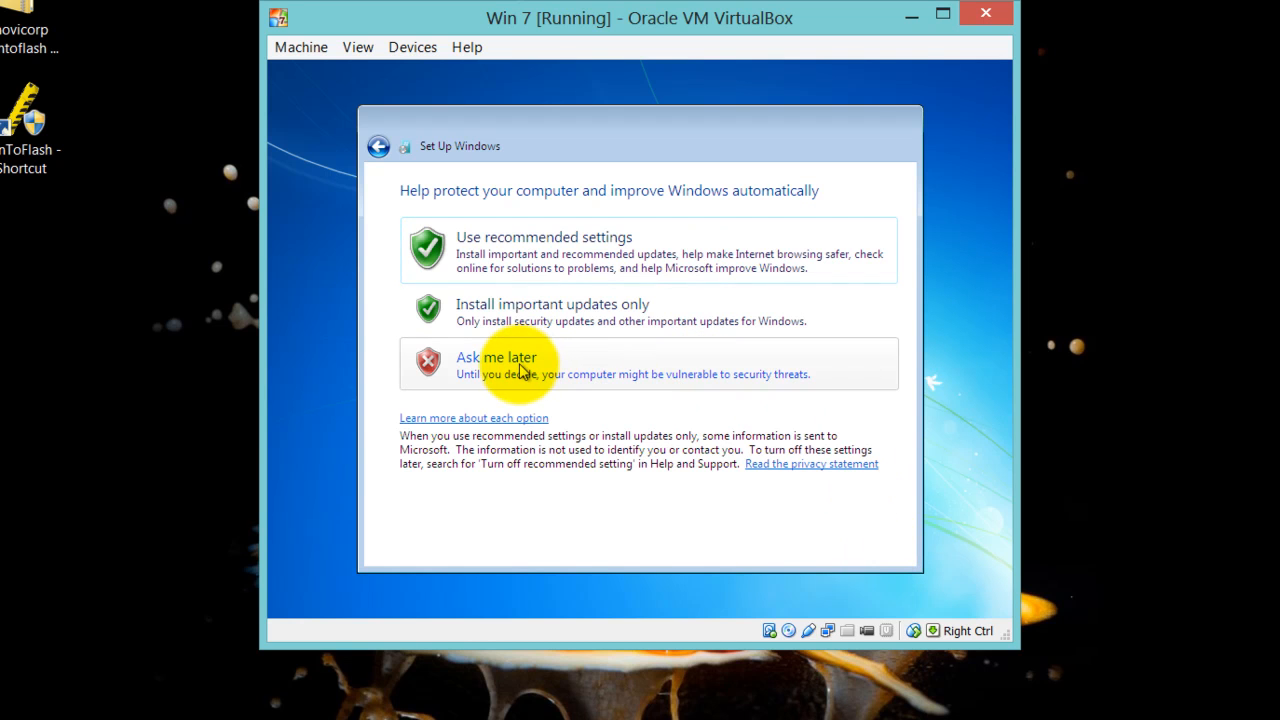
# Choose recommended update settings, keep the shown date and time, and select Home network
pyautogui.click(620, 243)
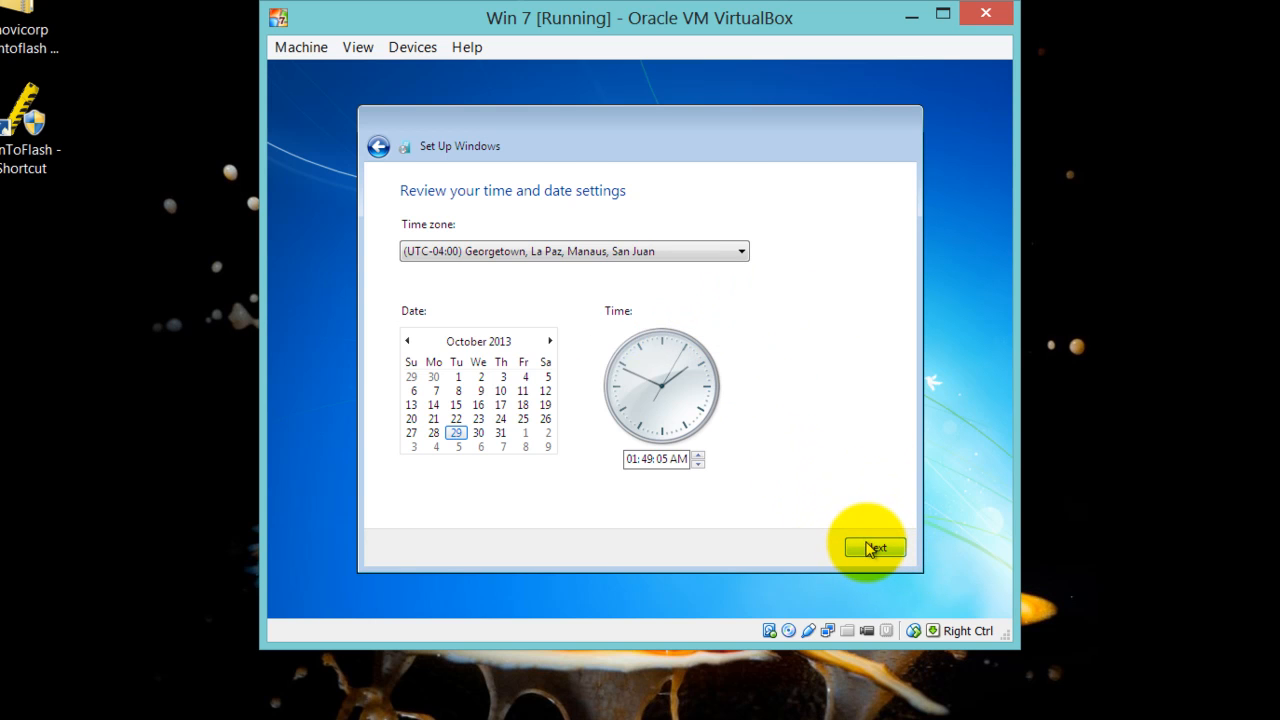
pyautogui.click(873, 549)
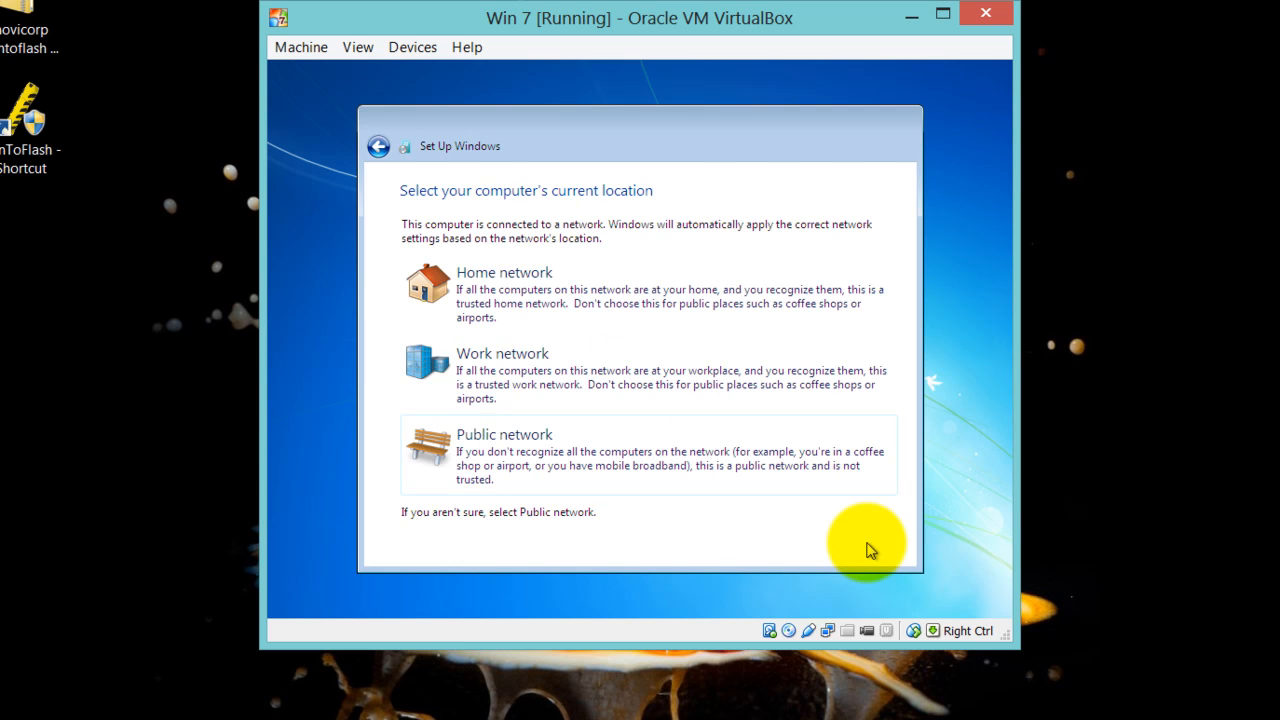
pyautogui.click(555, 292)
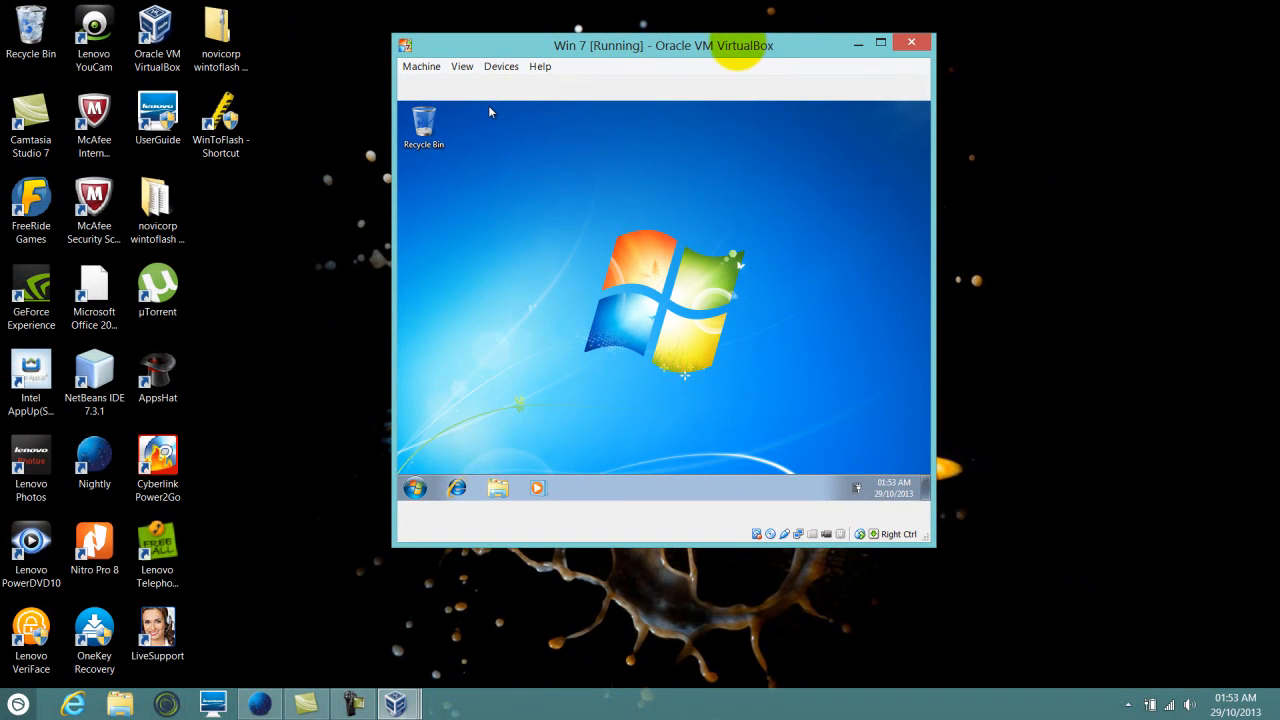
# Move the Win 7 window to the upper left and bring up Win Xp and Win Server 2008 from the taskbar
pyautogui.moveTo(735, 50); pyautogui.dragTo(523, 22)
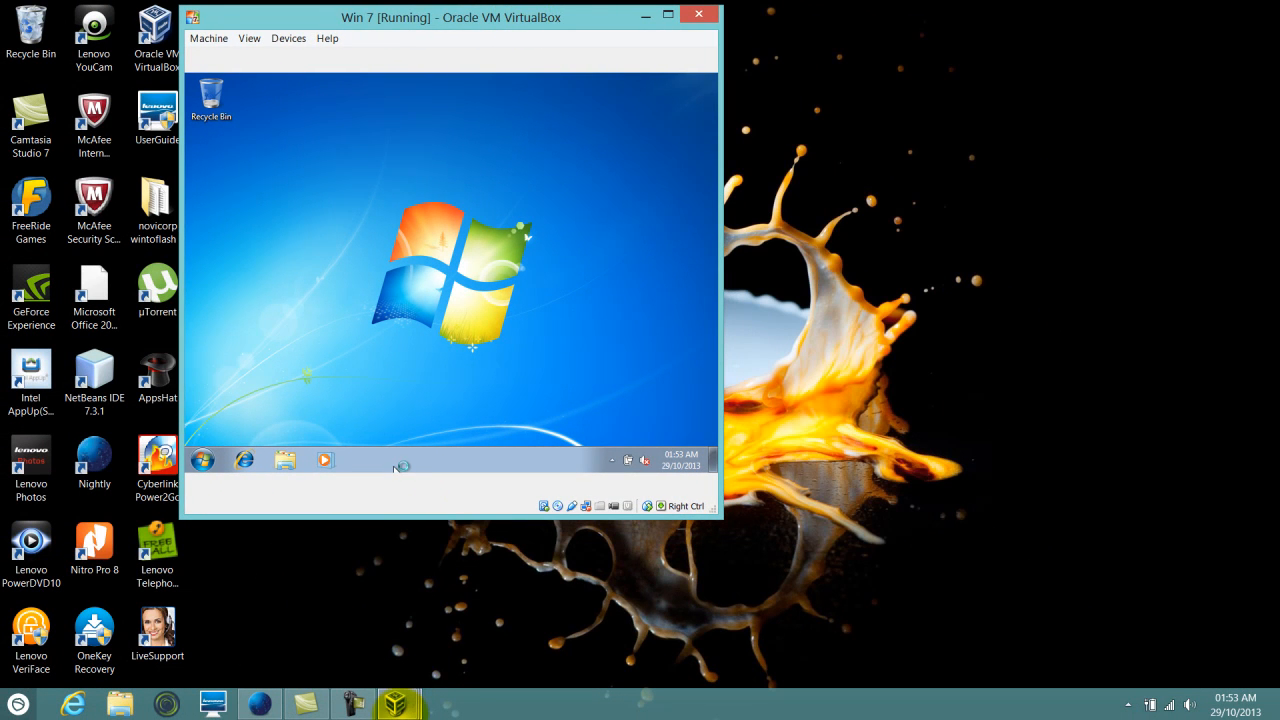
pyautogui.click(400, 705)
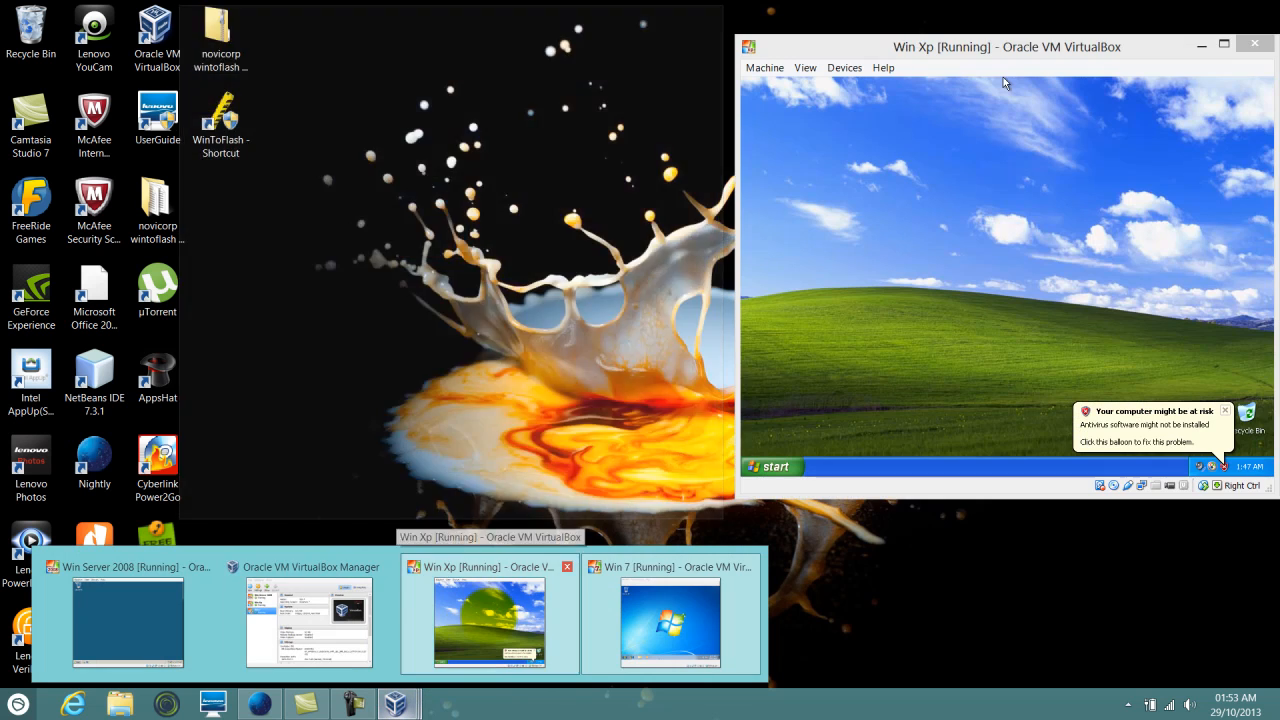
pyautogui.click(491, 622)
pyautogui.click(403, 706)
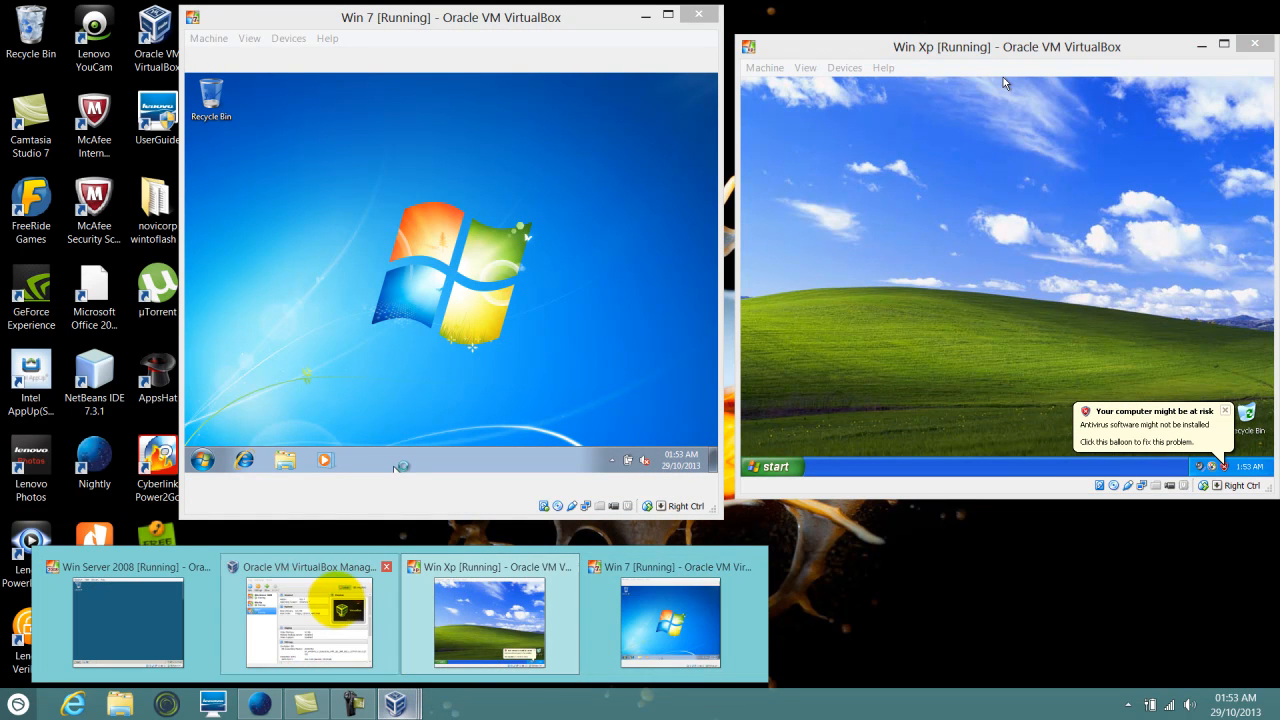
pyautogui.moveTo(338, 605)
pyautogui.click(128, 620)
# Shift Win 7 further left to reveal Win Server 2008, leaving Win Xp active in front
pyautogui.click(1090, 46)
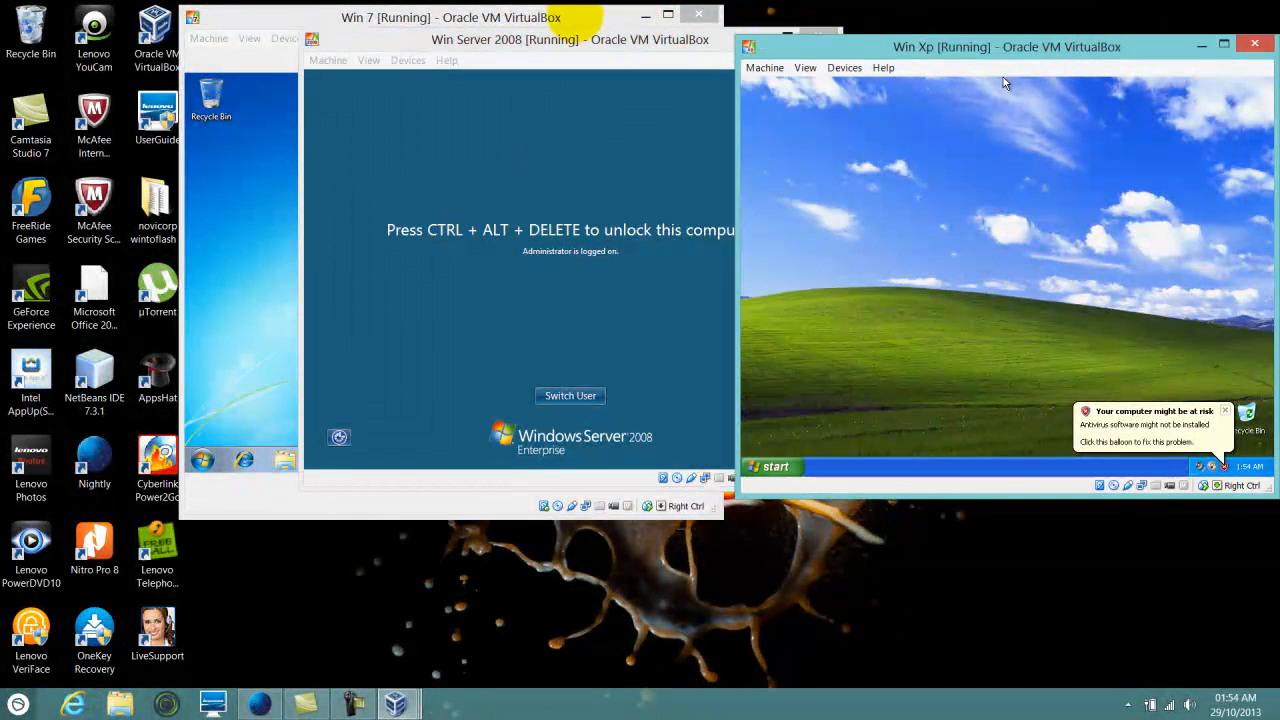
pyautogui.click(575, 20)
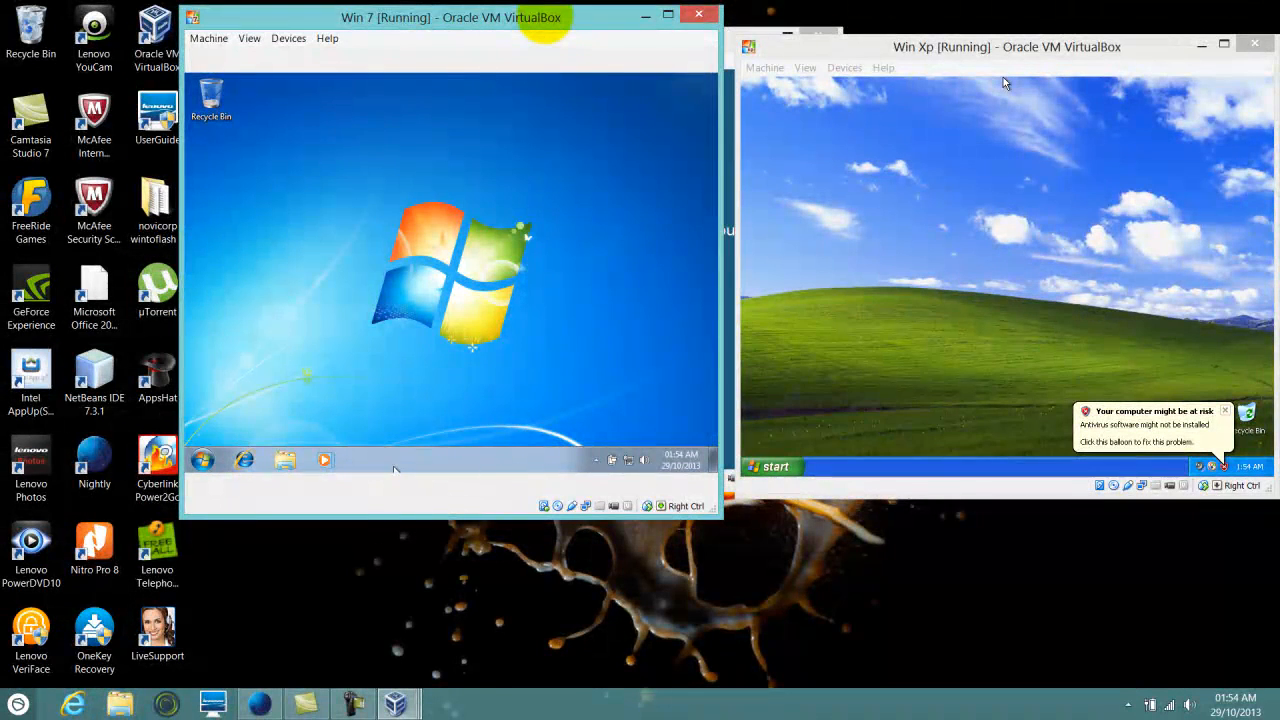
pyautogui.moveTo(540, 18); pyautogui.dragTo(395, 24)
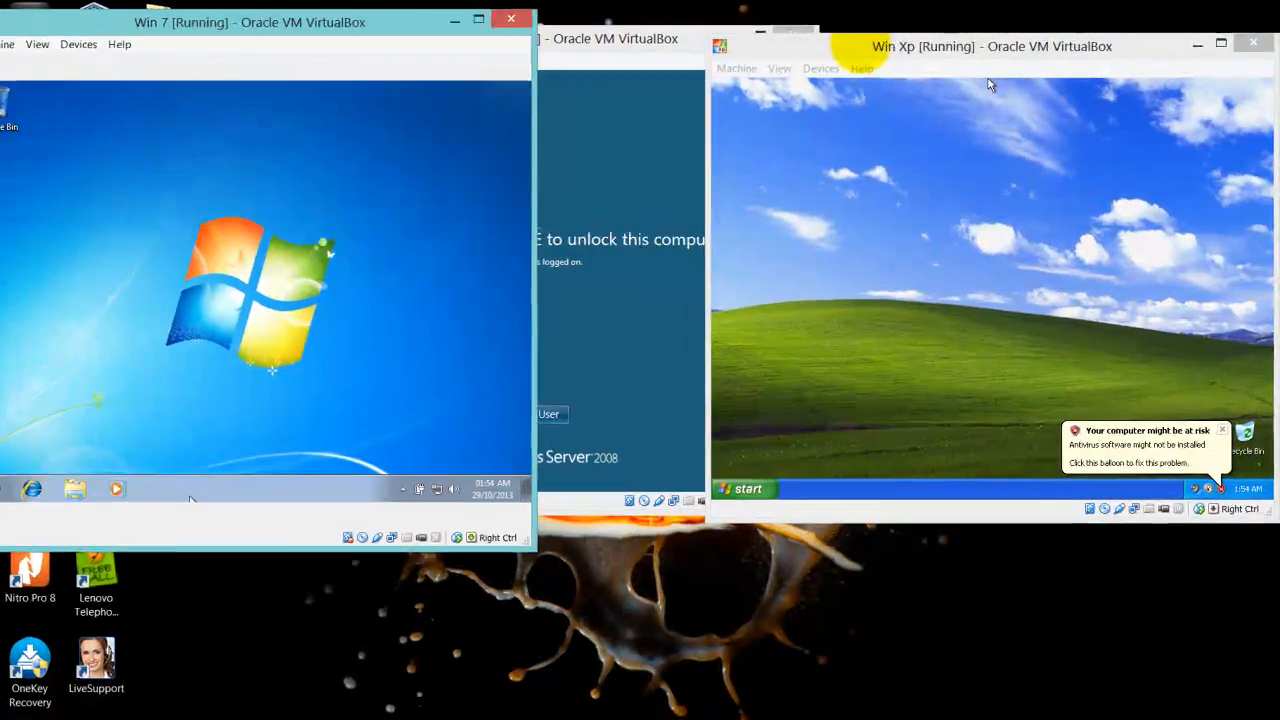
pyautogui.click(860, 48)
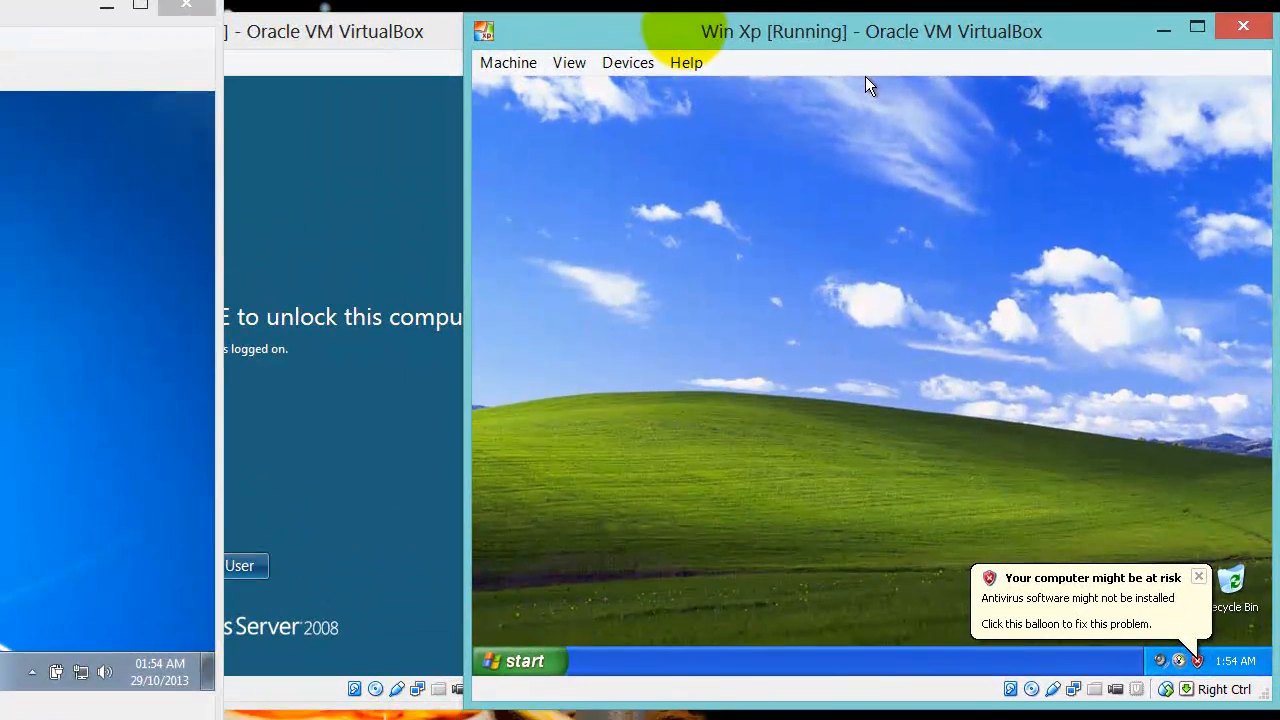